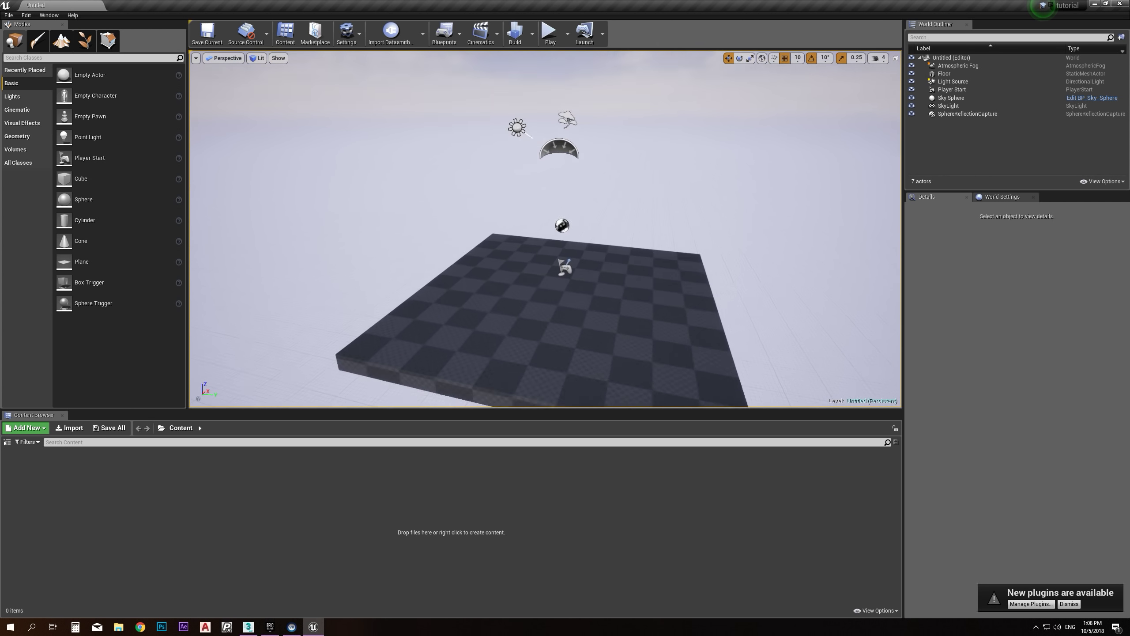
Inspect the default level's floor, directional light, skylight, atmospheric fog and sphere reflection capture by selecting each in turn
click(475, 302)
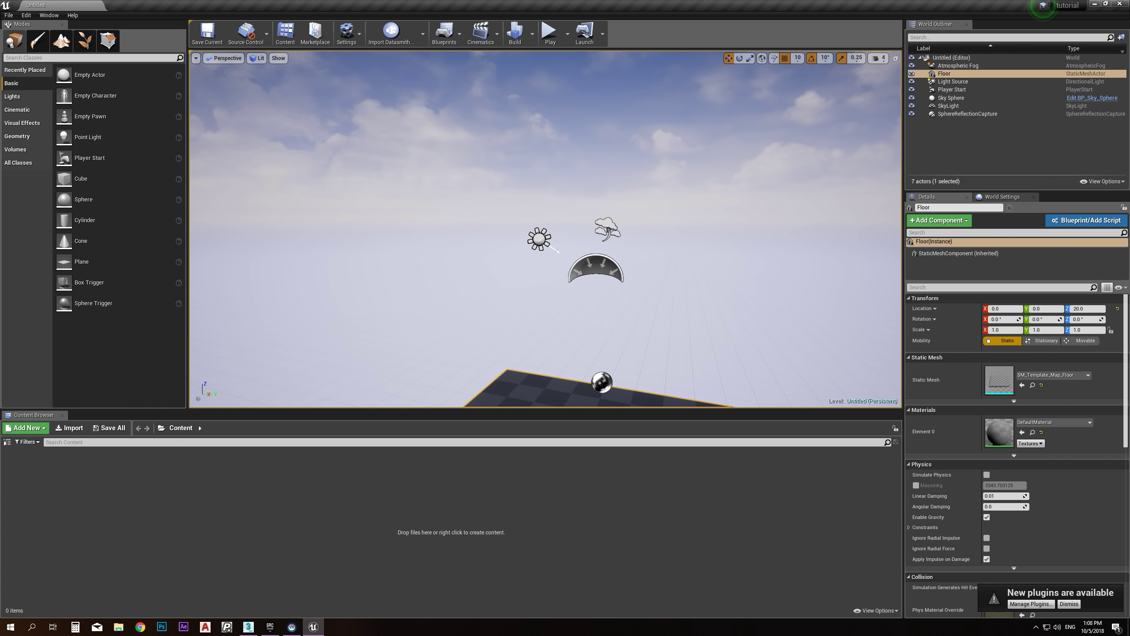
click(540, 240)
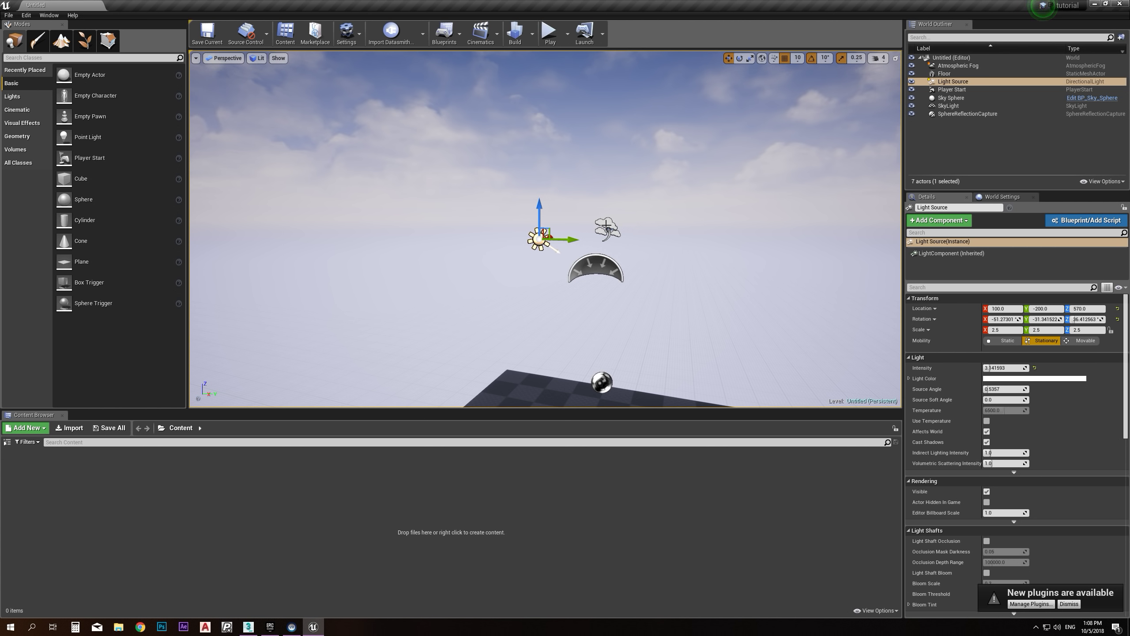
click(584, 273)
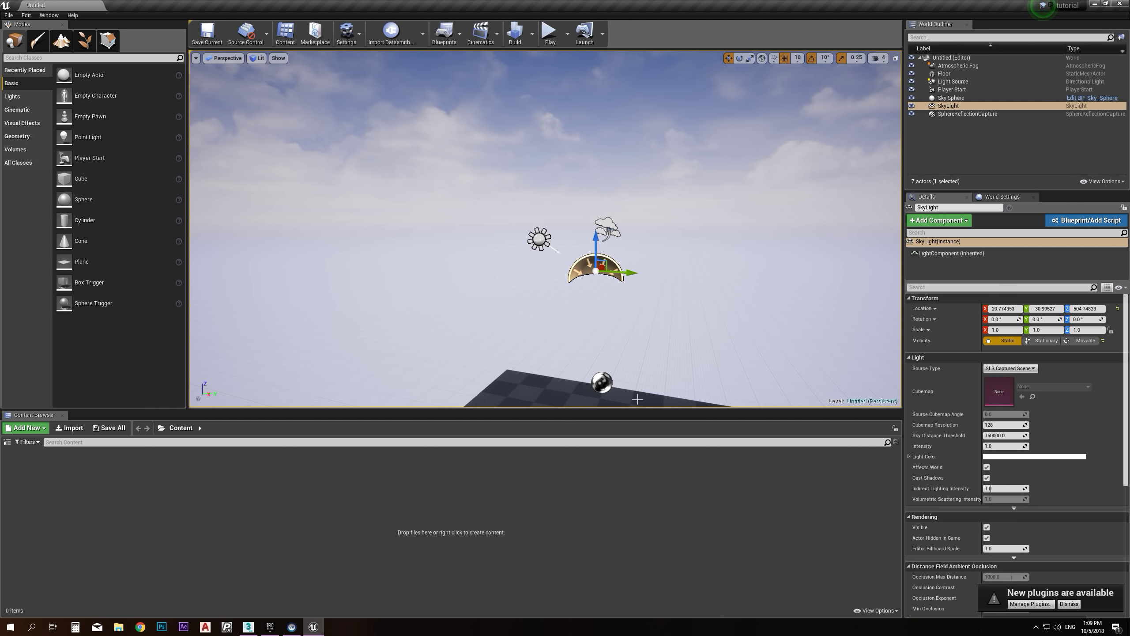
click(538, 239)
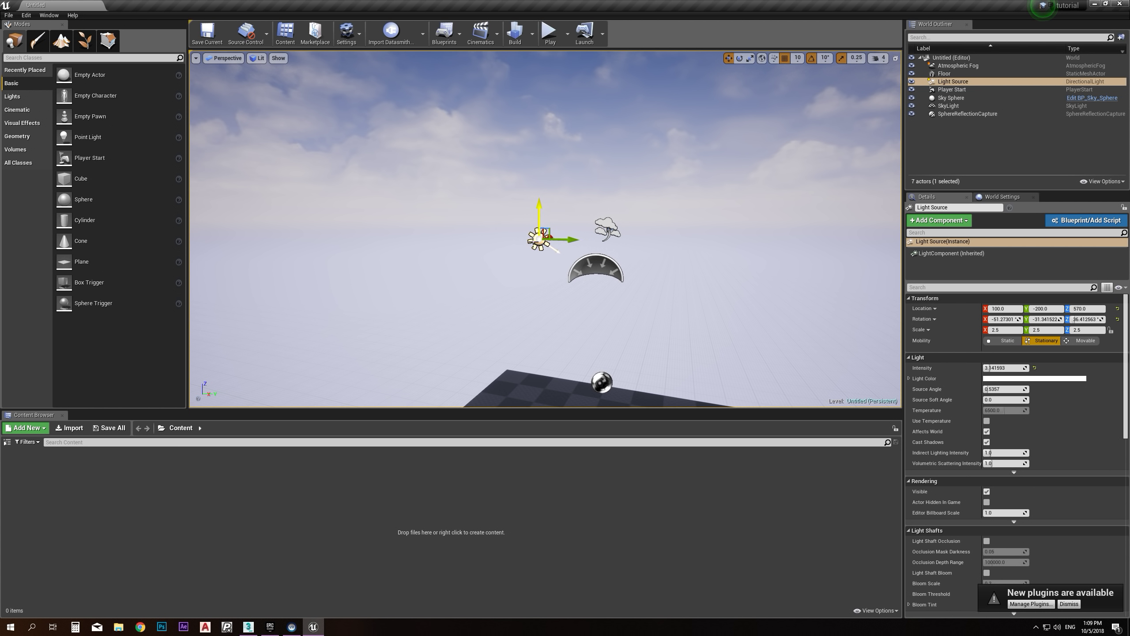
click(607, 225)
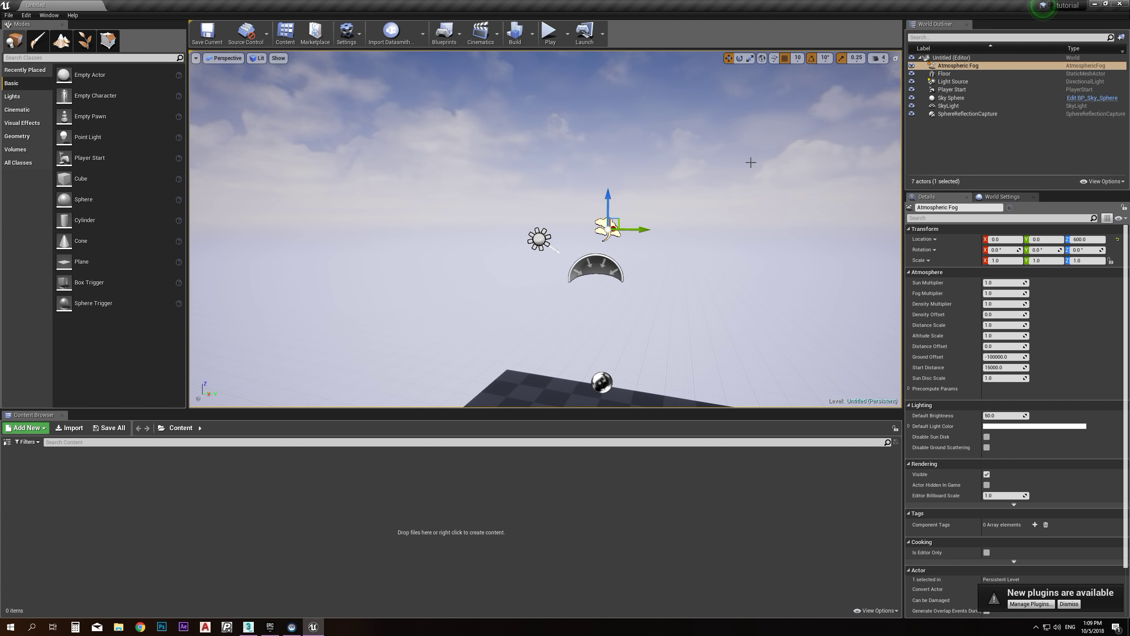
right_drag(466, 172, 525, 140)
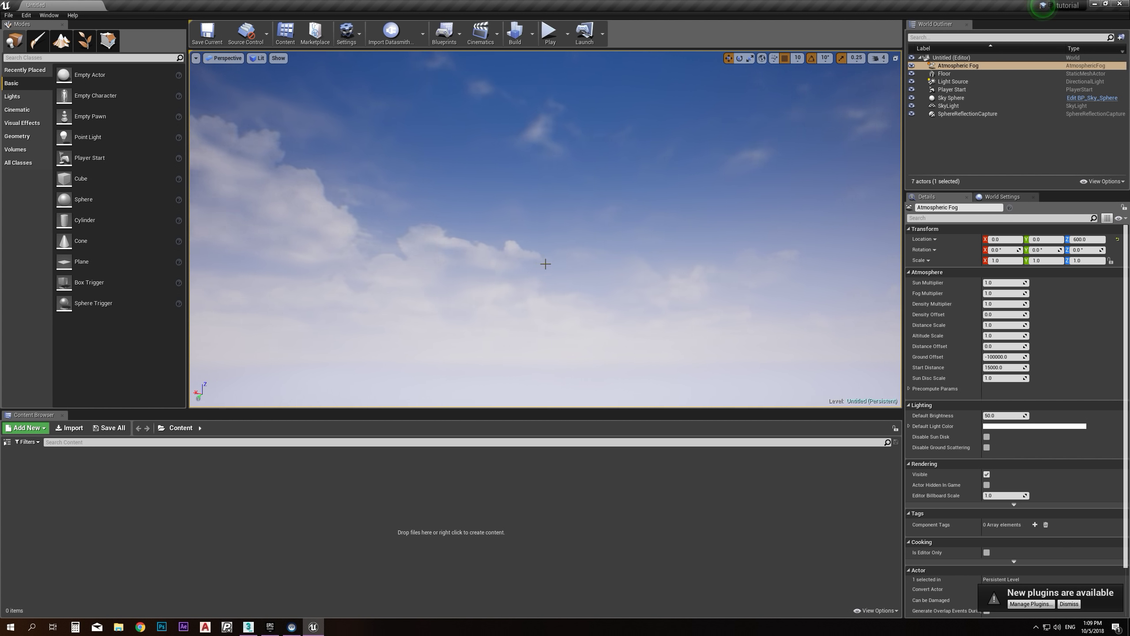
right_drag(554, 138, 574, 183)
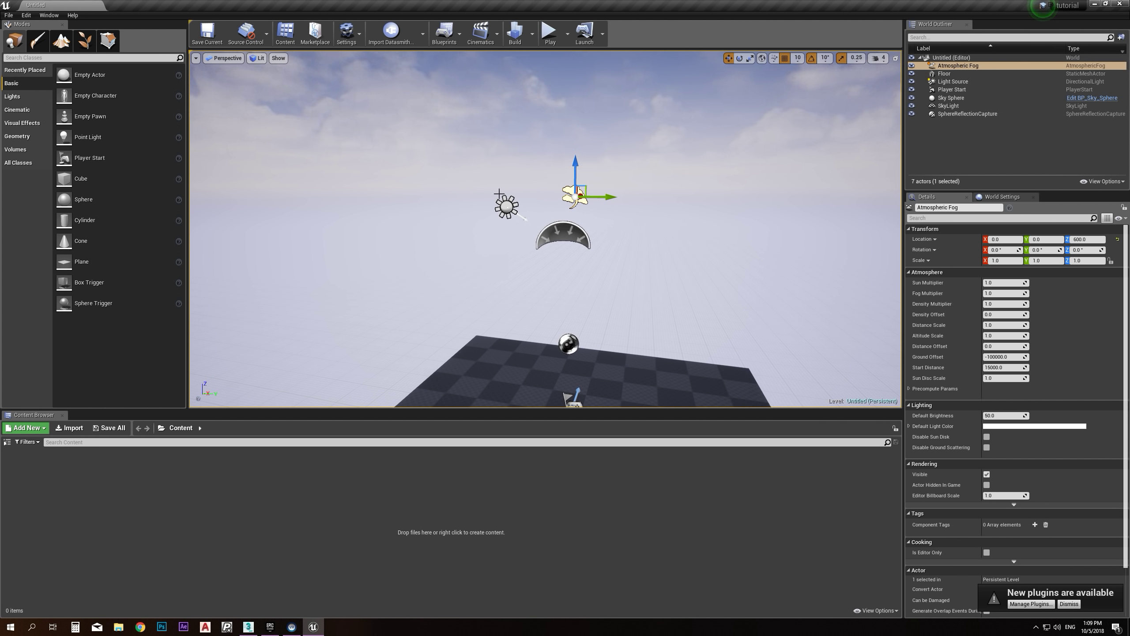
mouse_move(555, 244)
right_down()
mouse_move(563, 258)
mouse_move(532, 185)
mouse_move(568, 240)
right_up()
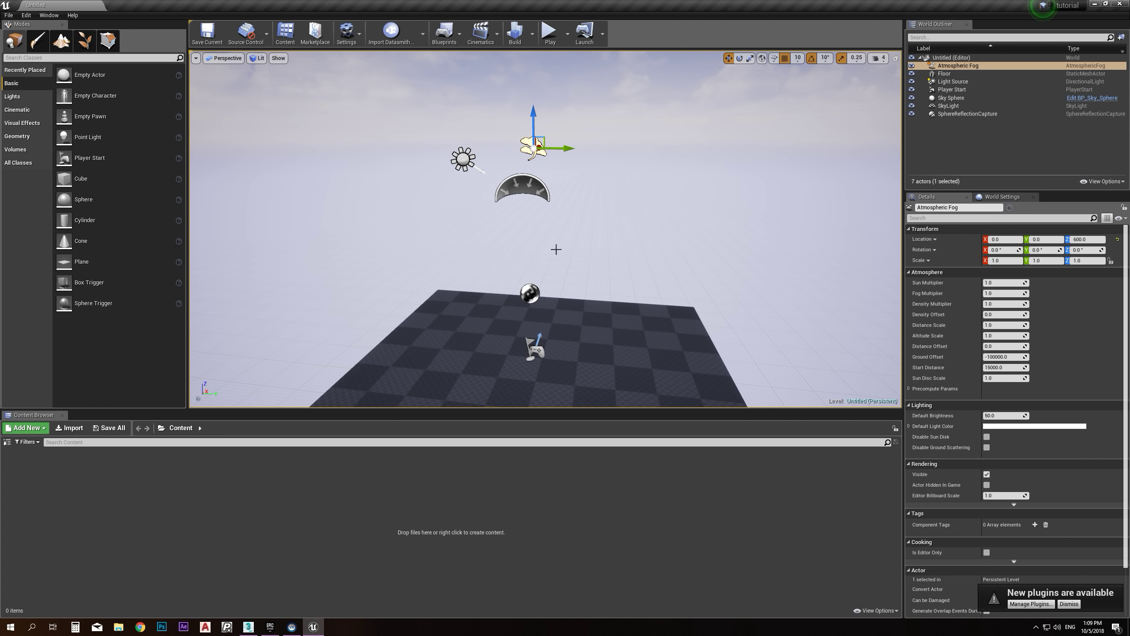
click(530, 293)
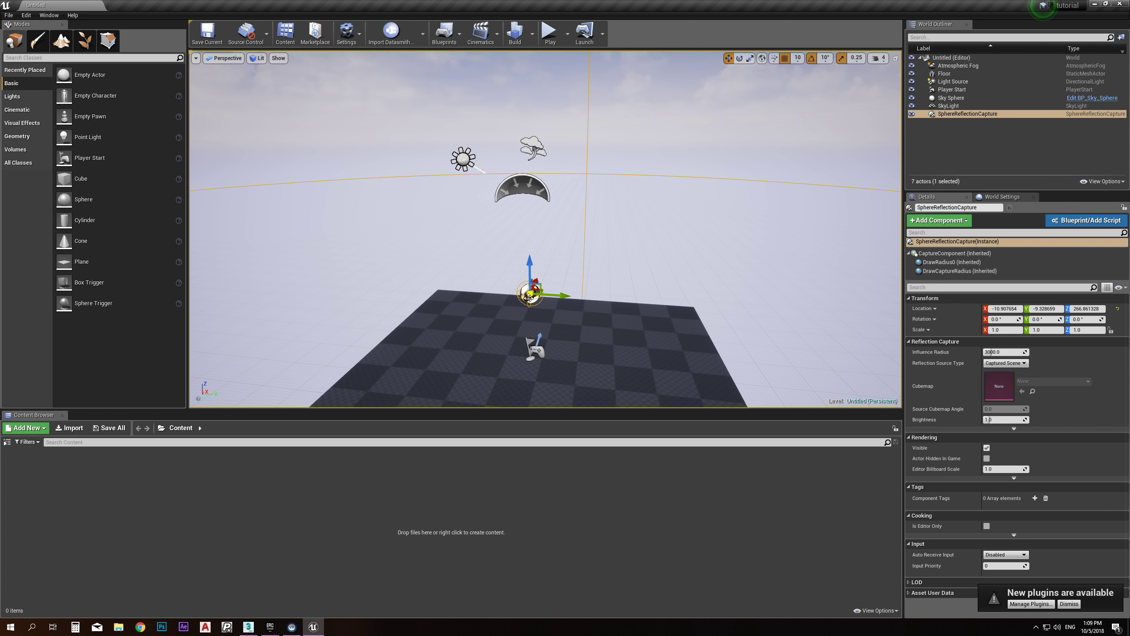
mouse_move(533, 294)
right_down()
mouse_move(491, 315)
mouse_move(517, 309)
right_up()
Select the Player Start actor and examine its capsule and facing direction from several sides
click(539, 258)
right_drag(540, 258, 486, 243)
key(w)
key(d)
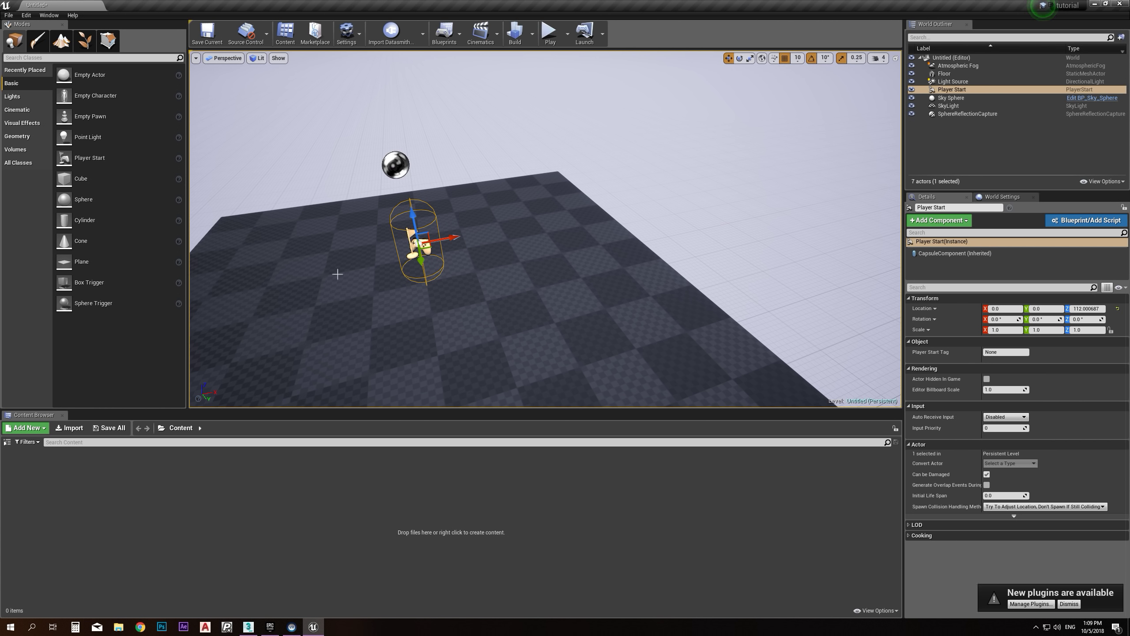
key(a)
mouse_move(472, 291)
right_down()
mouse_move(496, 292)
mouse_move(502, 307)
mouse_move(471, 292)
right_up()
key(w)
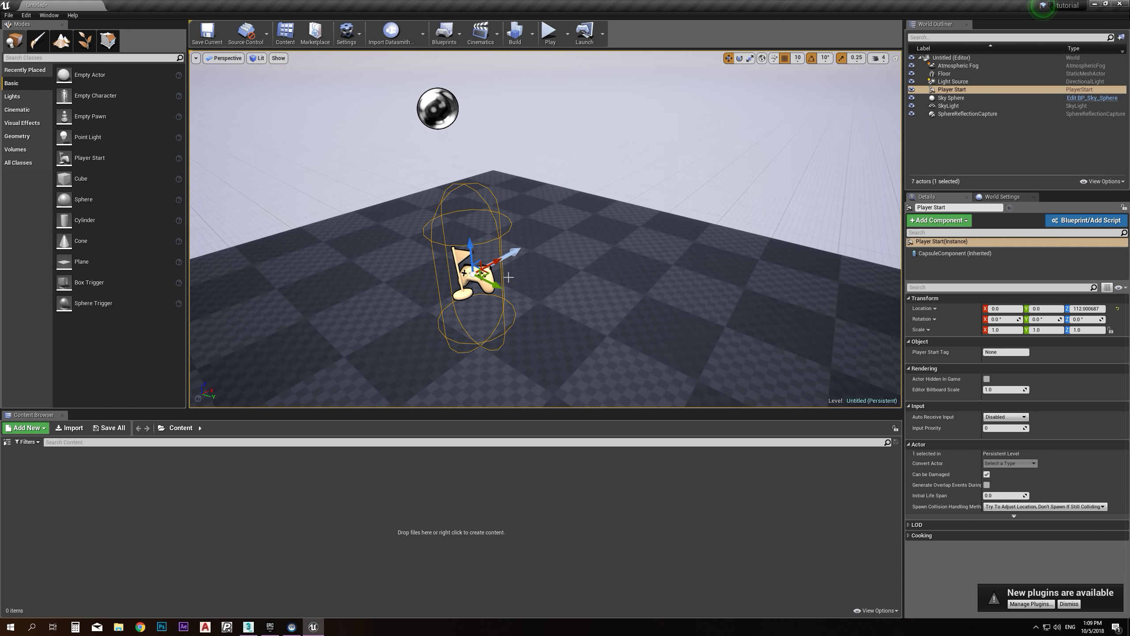
right_drag(455, 267, 484, 277)
key(a)
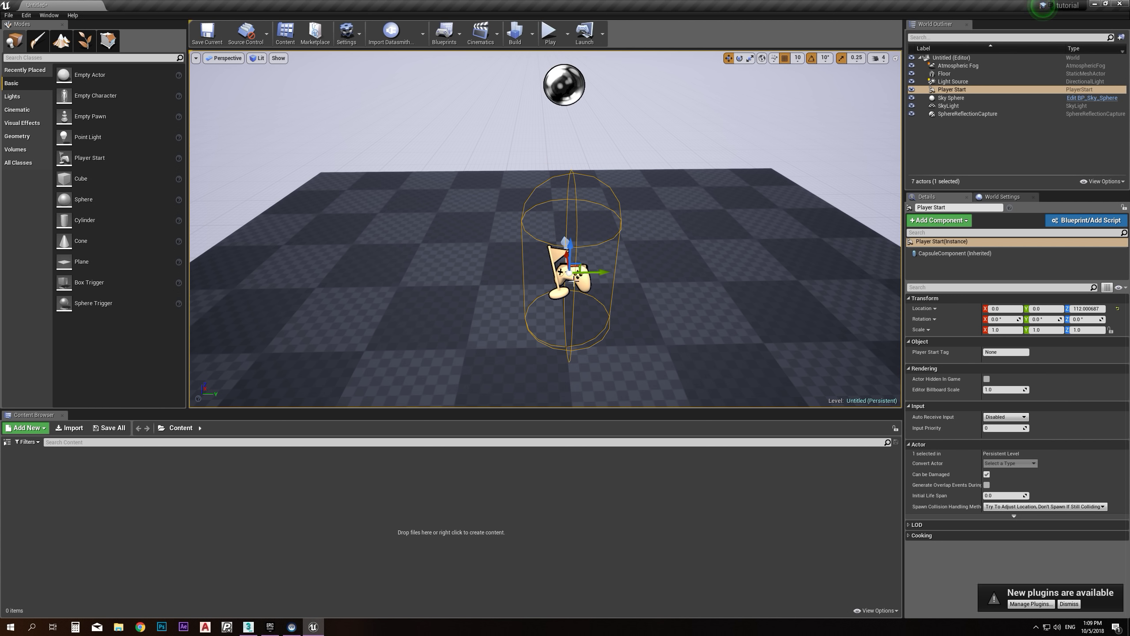
key(d)
right_drag(580, 255, 548, 216)
key(s)
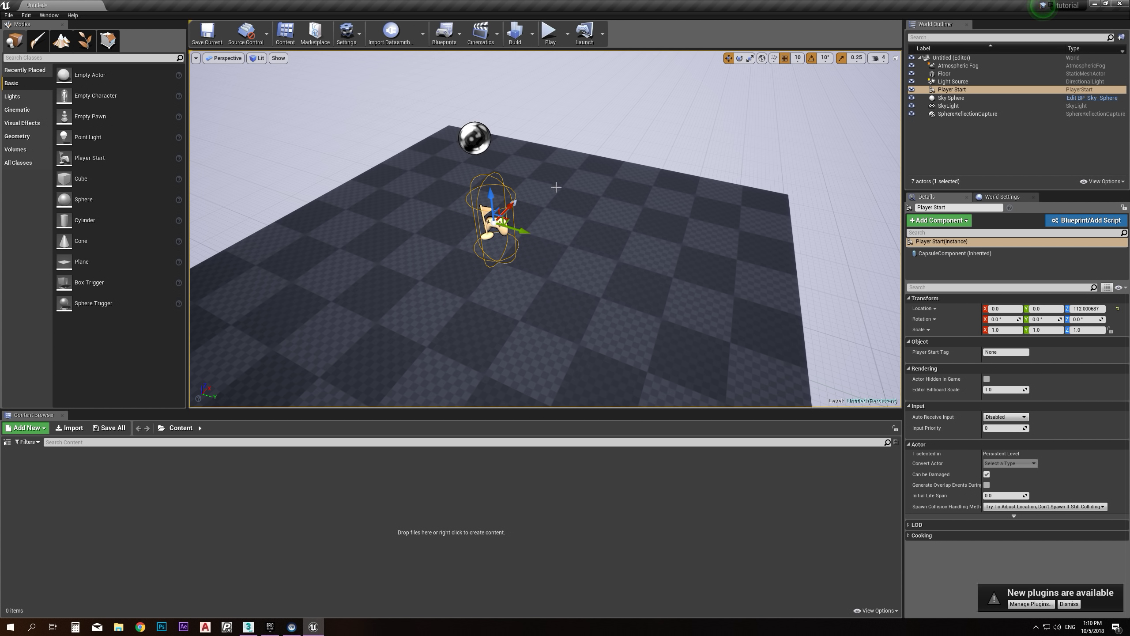
Start a Datasmith import and choose exp.udatasmith from the Datasmith Exp folder inside tut exp
click(391, 35)
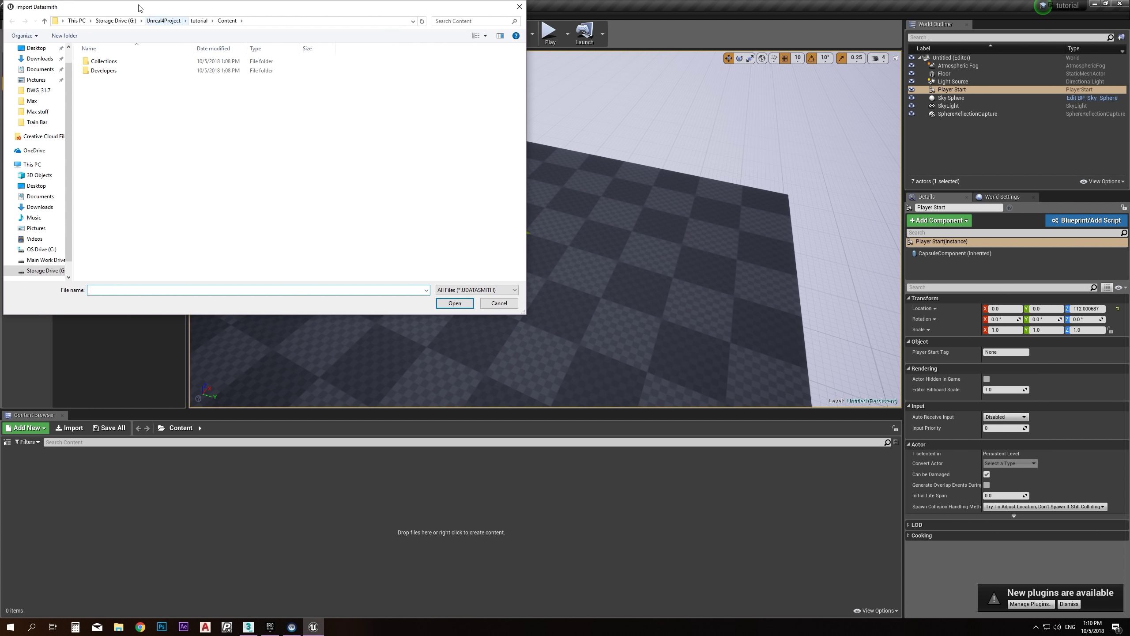
click(65, 21)
click(89, 136)
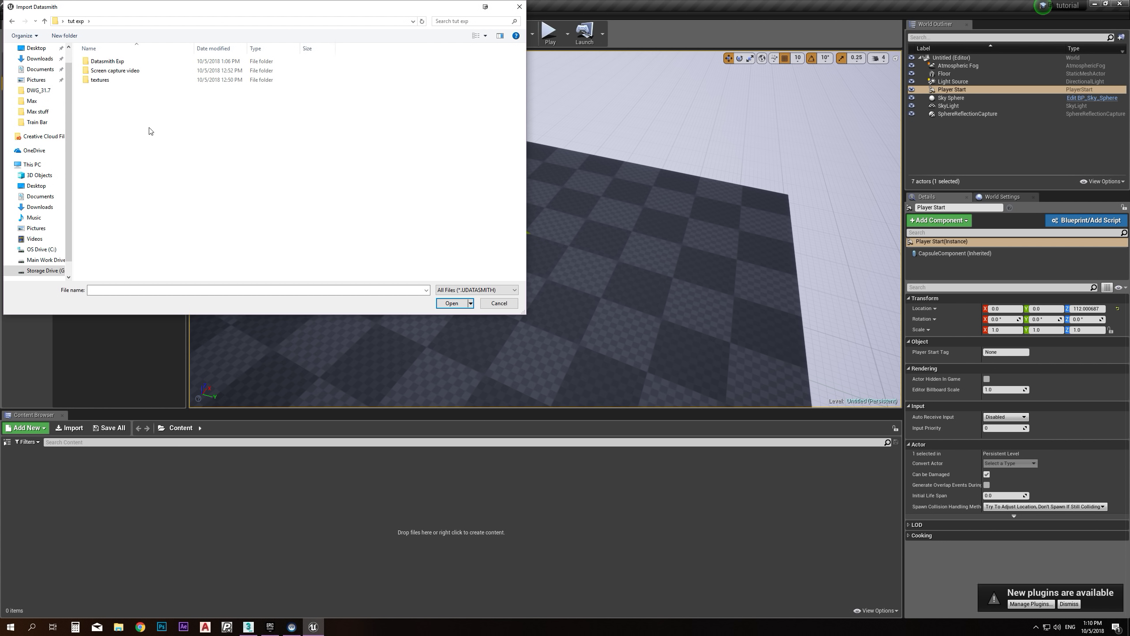
double_click(133, 62)
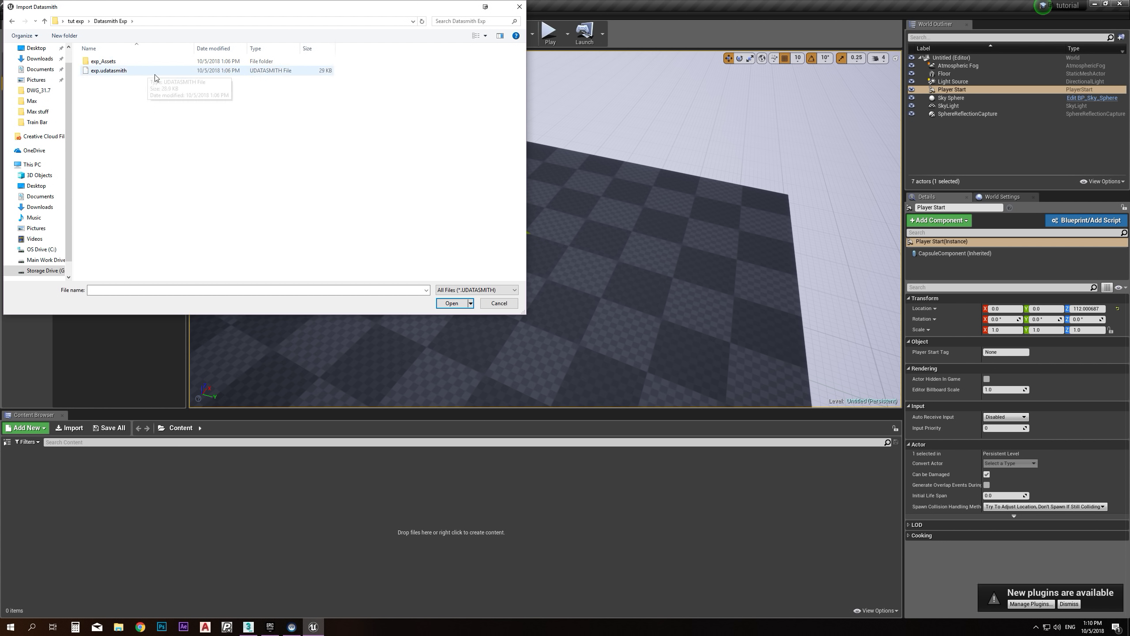
double_click(107, 71)
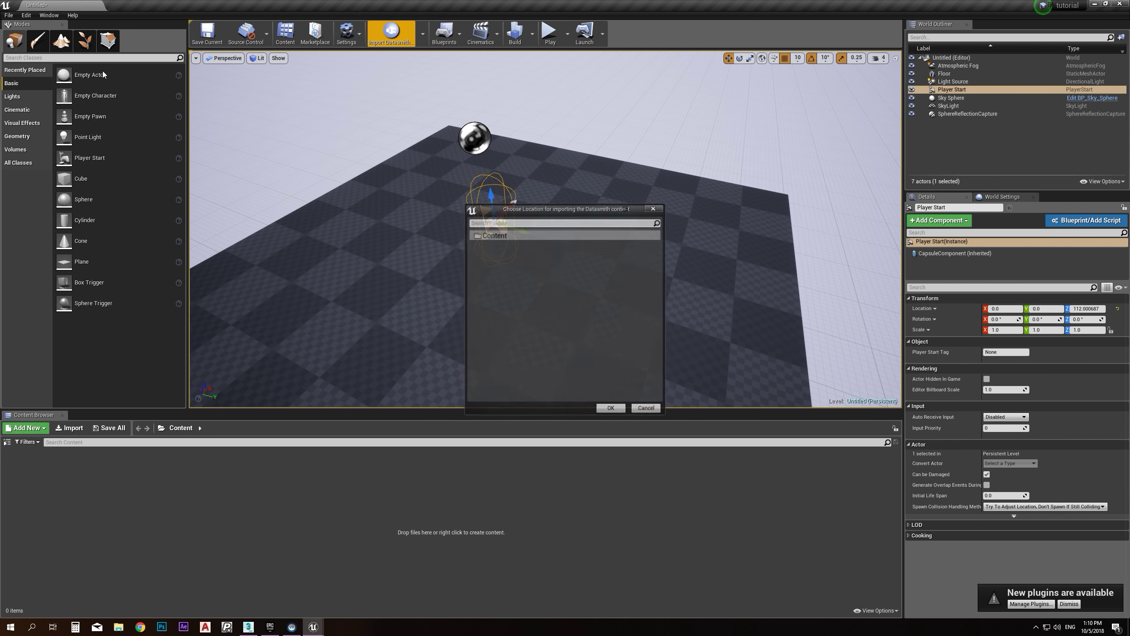
Import the Datasmith scene into the Content folder with Geometry and Materials & Textures included, leaving out Lights and Cameras
click(620, 407)
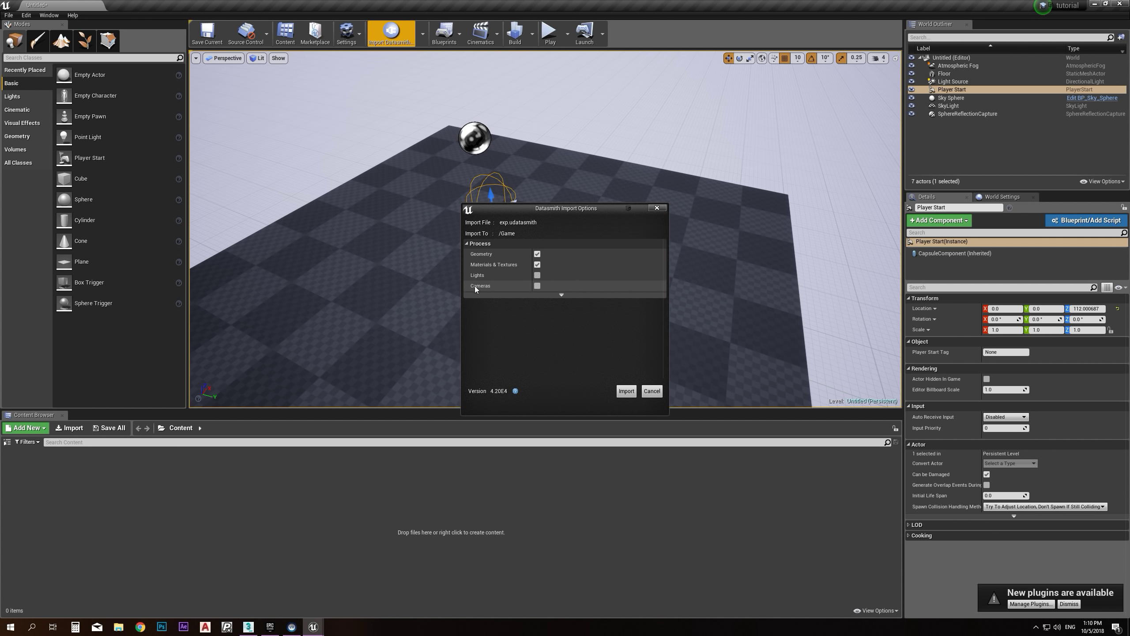
click(537, 264)
click(537, 264)
click(626, 390)
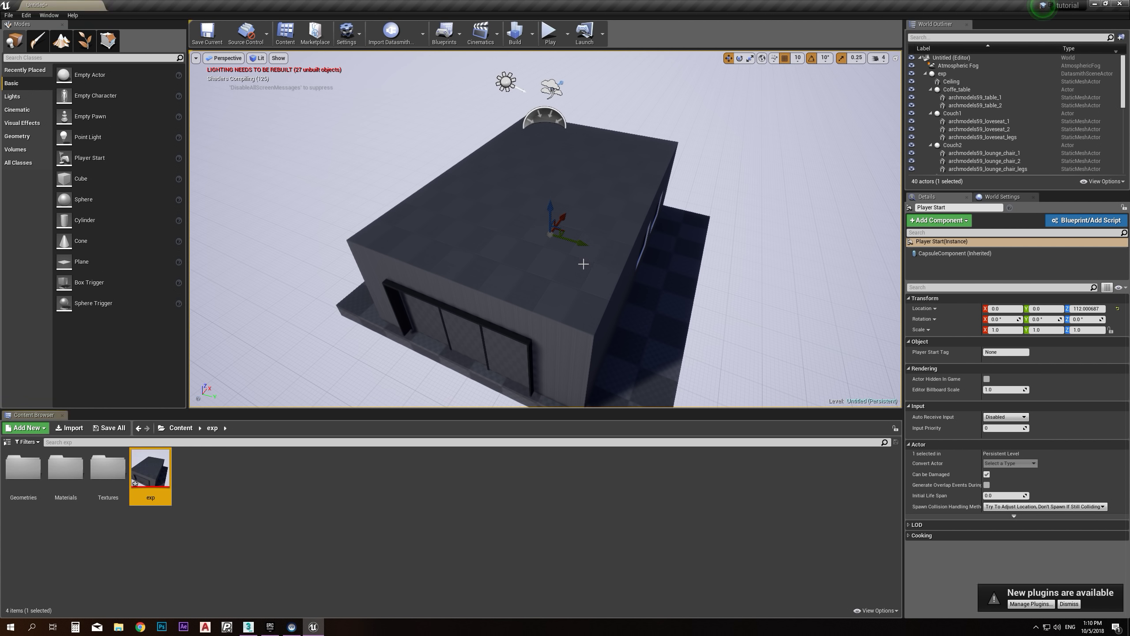
Delete the template's default checkered floor from beneath the imported building
right_drag(583, 262, 560, 307)
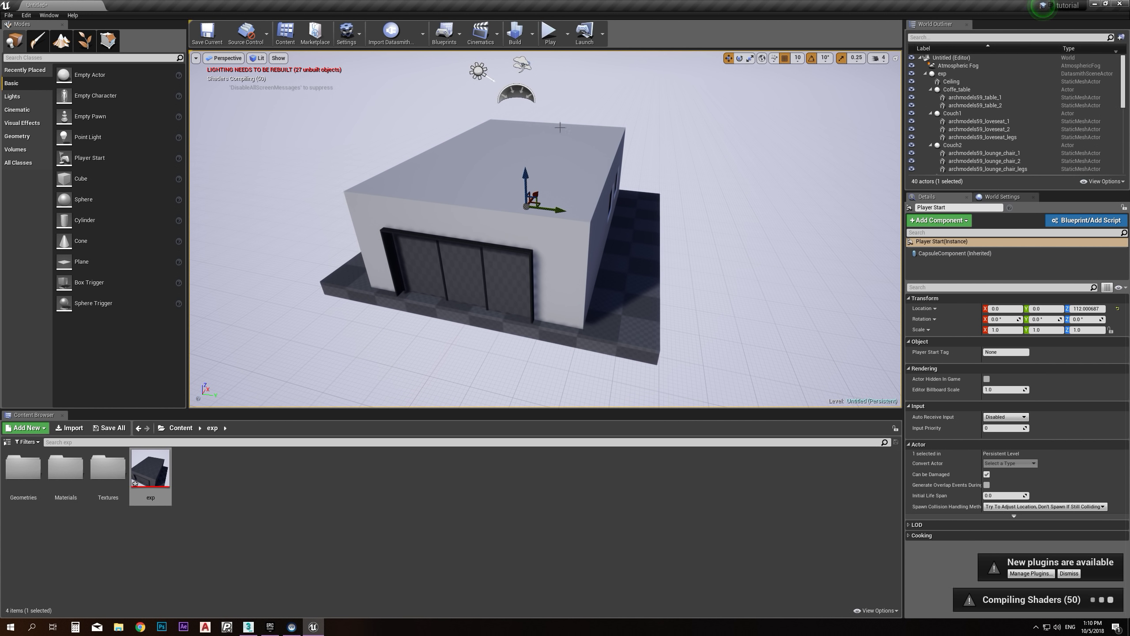
mouse_move(529, 269)
right_down()
mouse_move(487, 294)
mouse_move(546, 260)
right_up()
key(w)
key(w)
key(s)
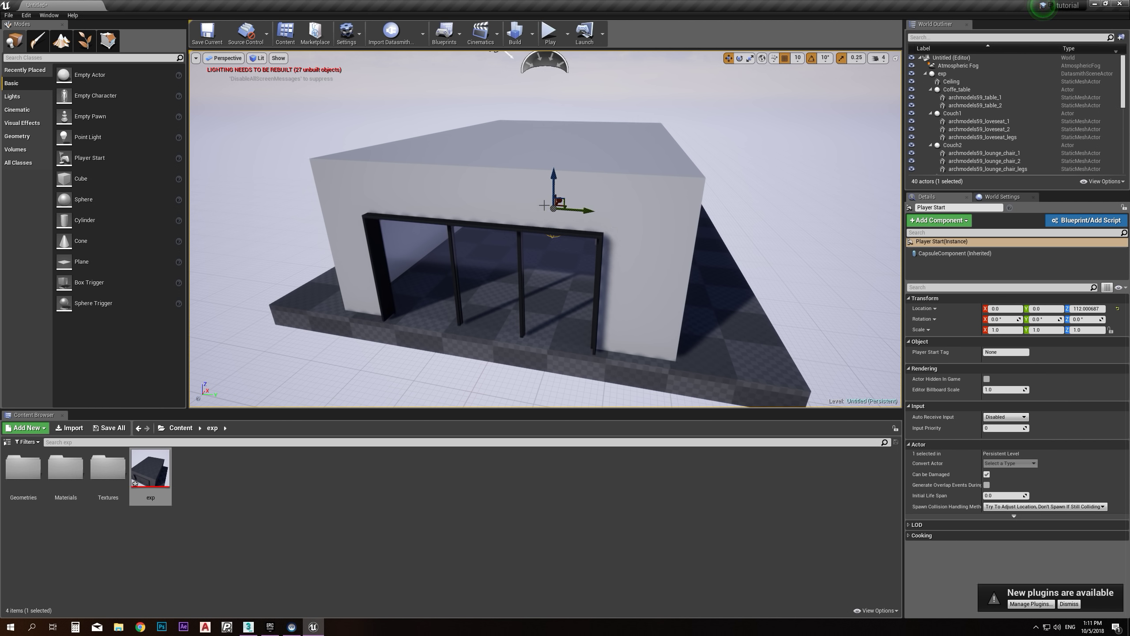
click(731, 333)
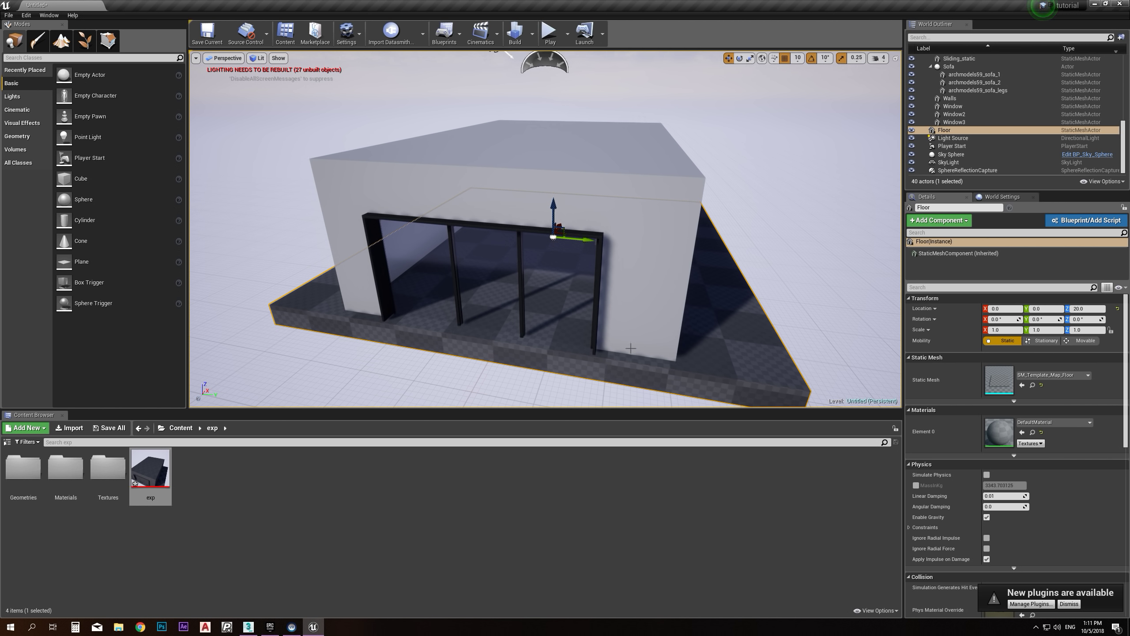
key(Delete)
Play the level in the viewport, move through the room and outside the building, and end the play session
right_drag(594, 317, 533, 284)
key(w)
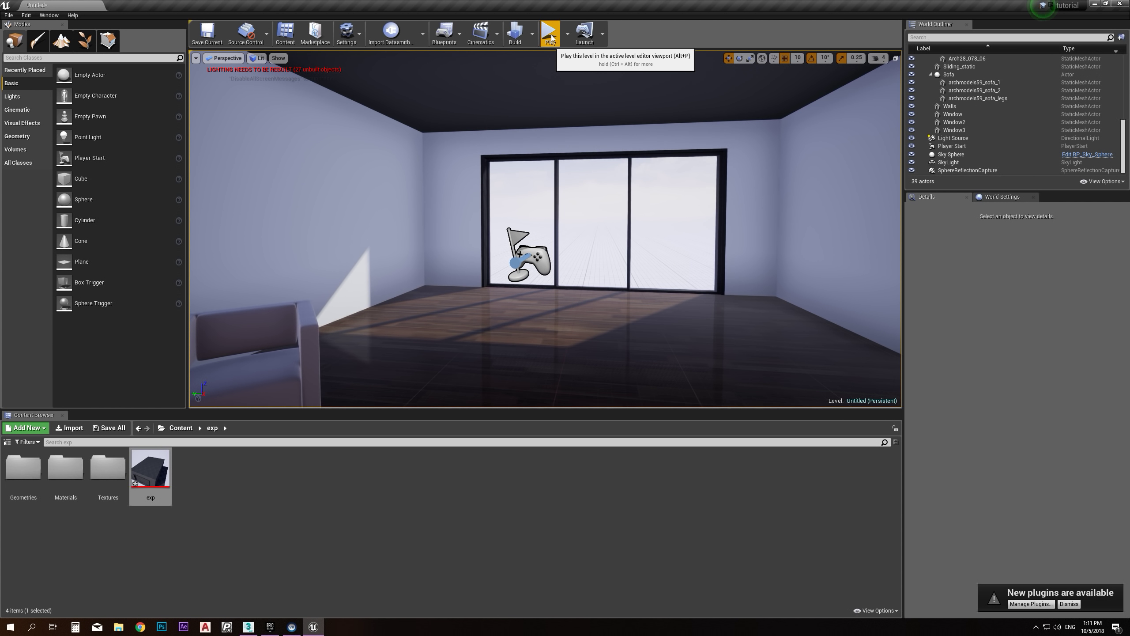
click(551, 36)
key(w)
key(w)
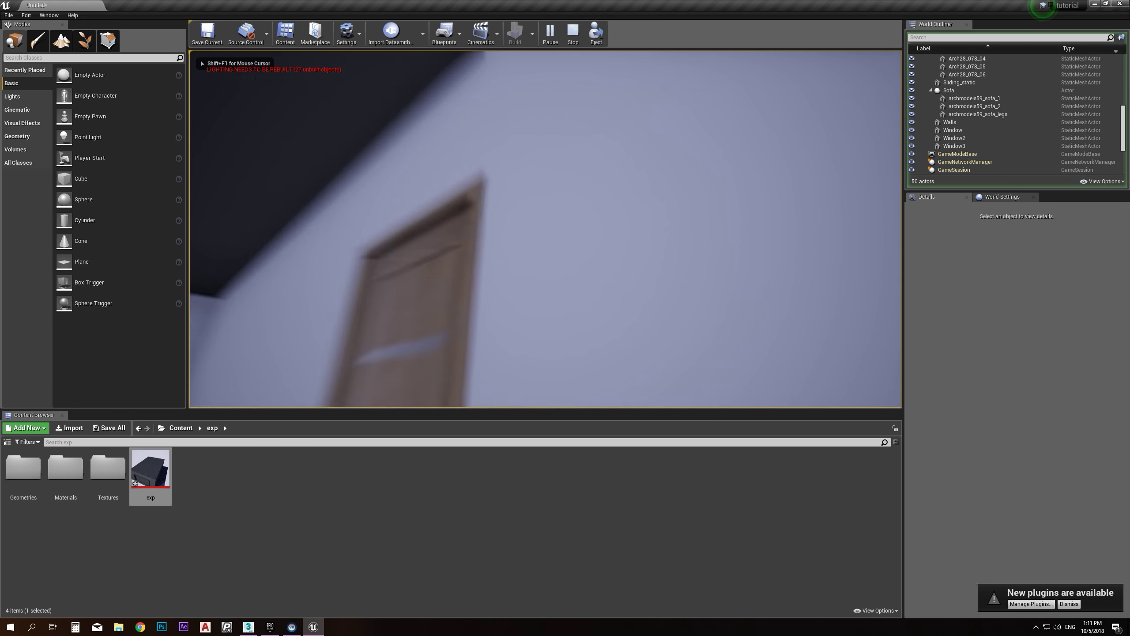
key(w)
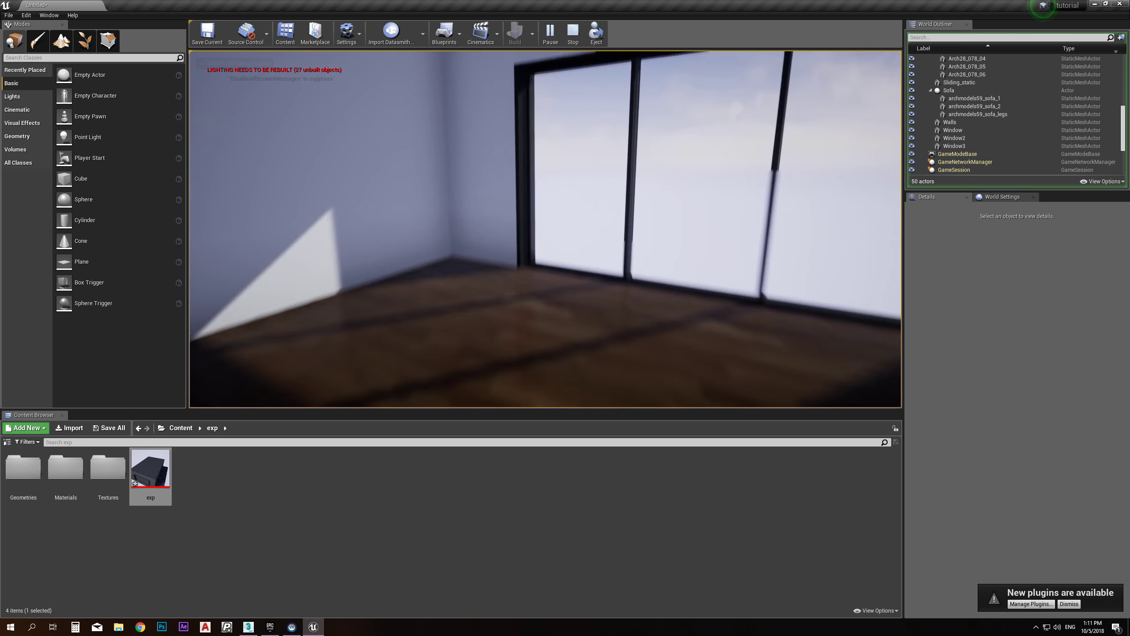
key(w)
key(s)
key(a)
key(w)
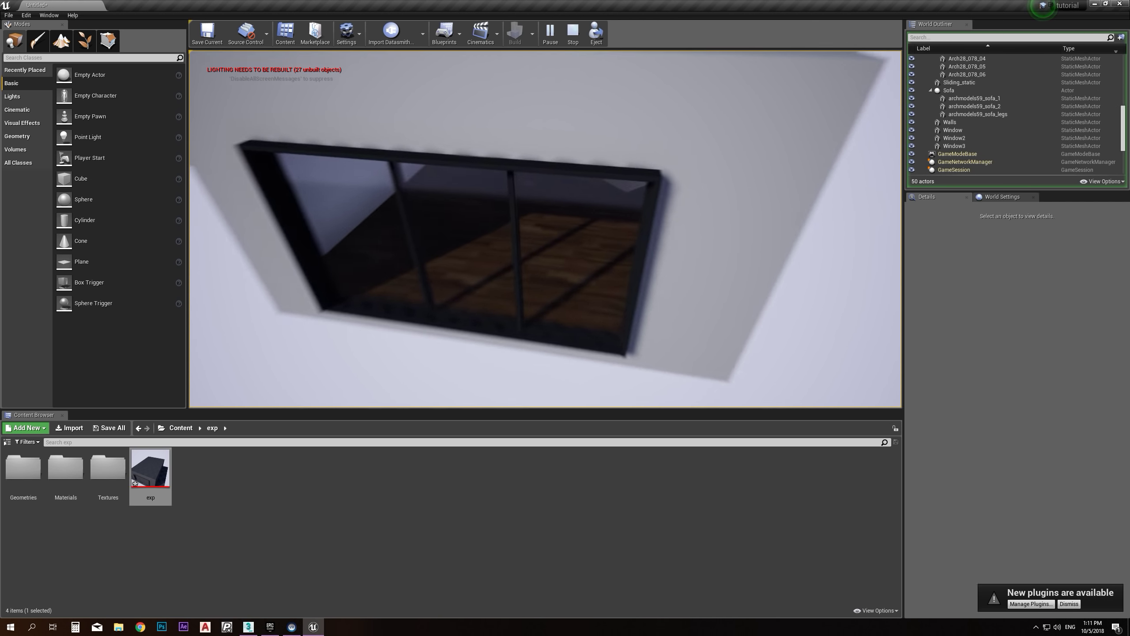
key(Escape)
Add the First Person blueprint feature pack to the project and close the content dialog
mouse_move(494, 326)
right_down()
mouse_move(498, 341)
mouse_move(492, 321)
right_up()
key(w)
key(w)
right_drag(619, 252, 418, 252)
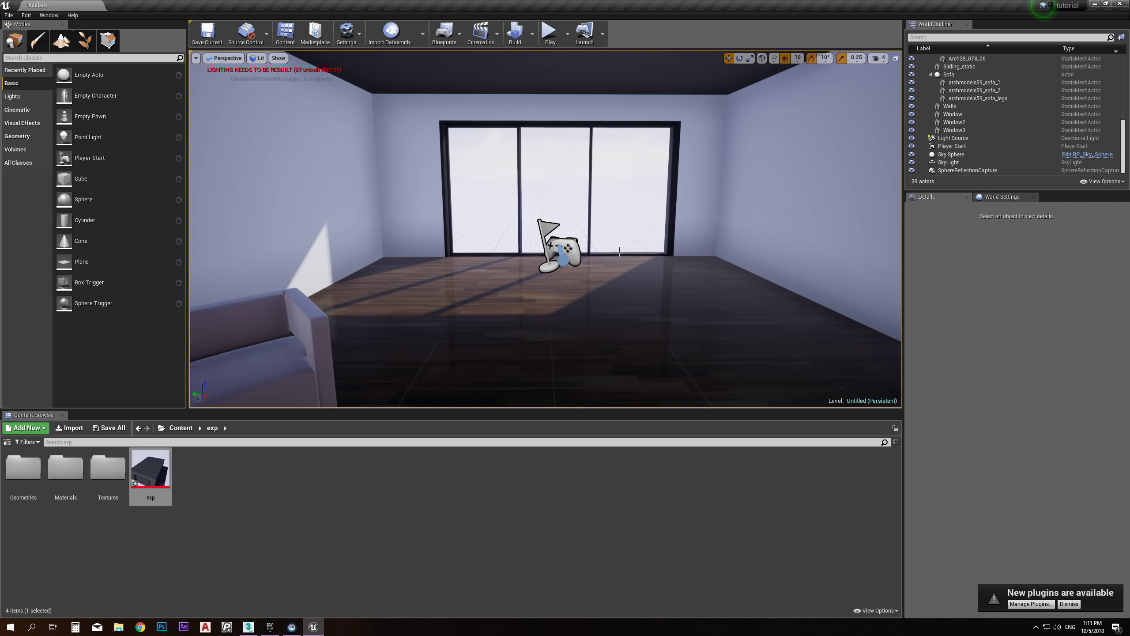
click(27, 428)
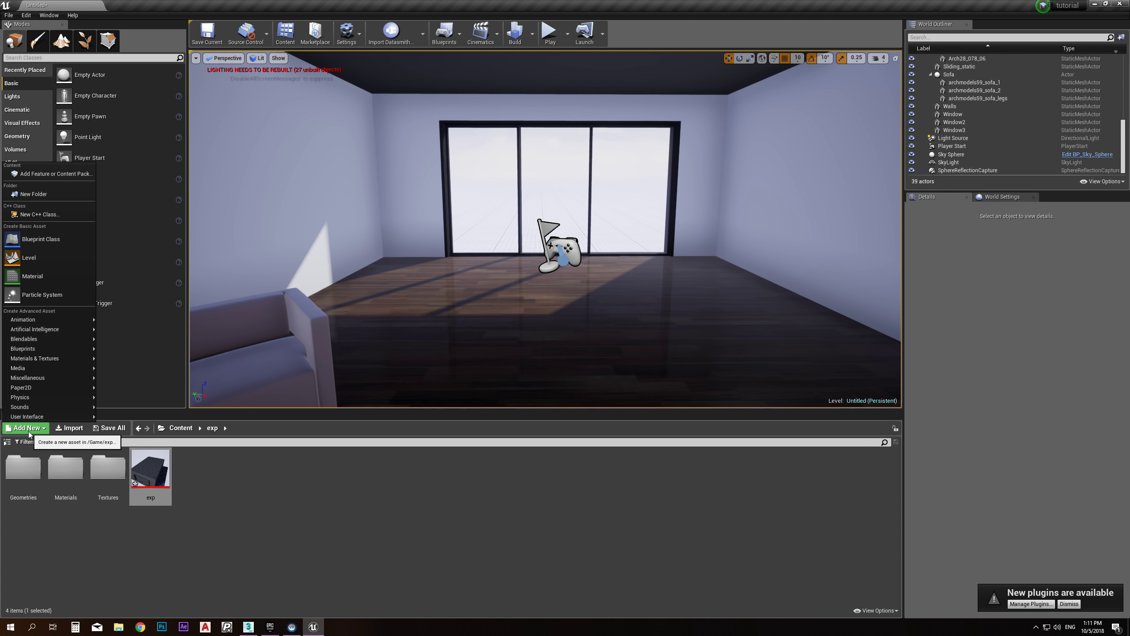
click(49, 176)
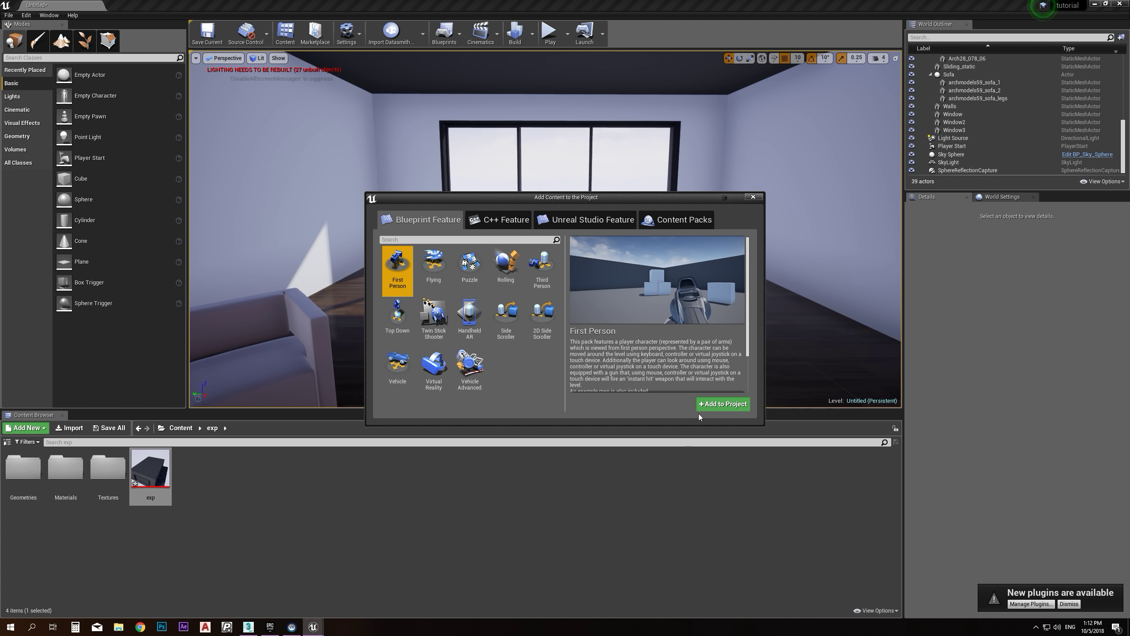
click(722, 404)
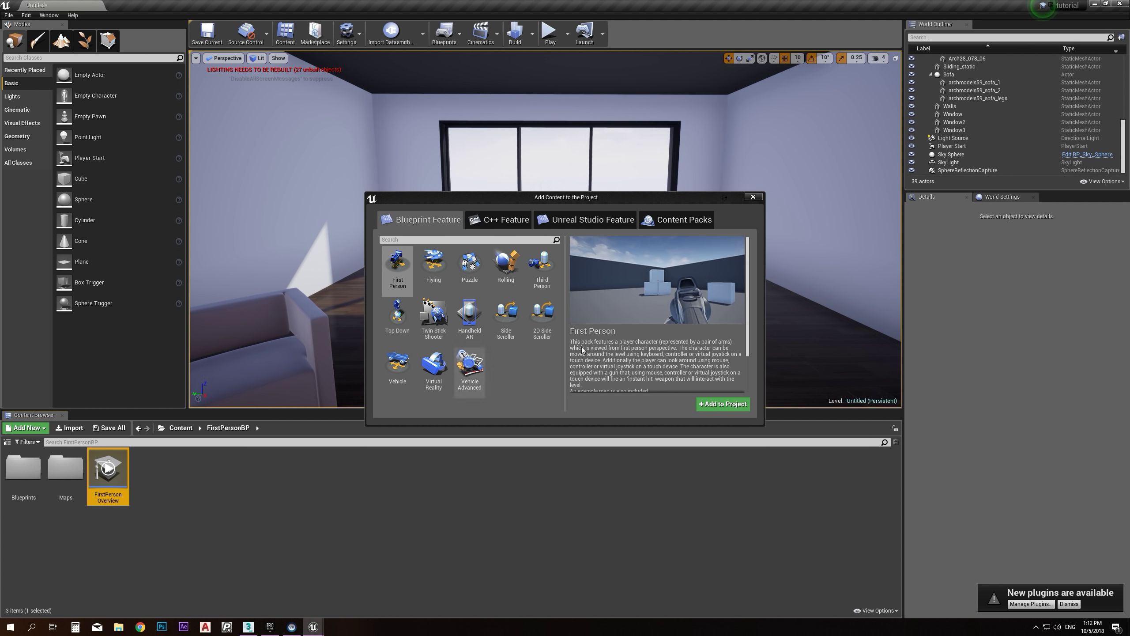
click(753, 197)
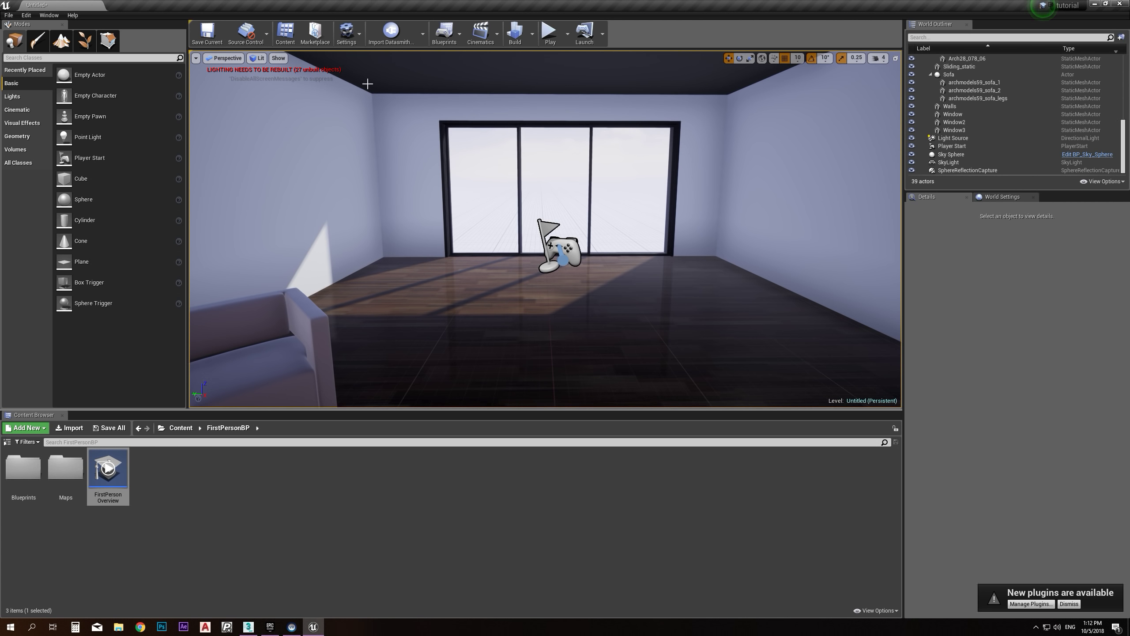
Set the project's Default GameMode to FirstPersonGameMode in the Maps & Modes project settings and close the settings
click(347, 34)
click(380, 69)
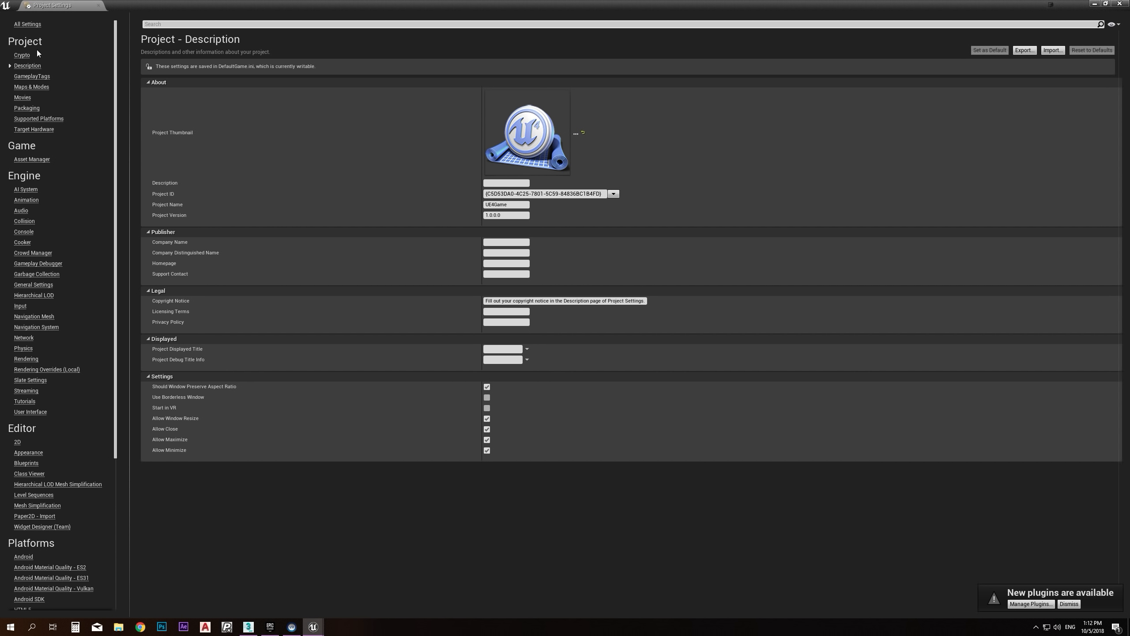
click(30, 88)
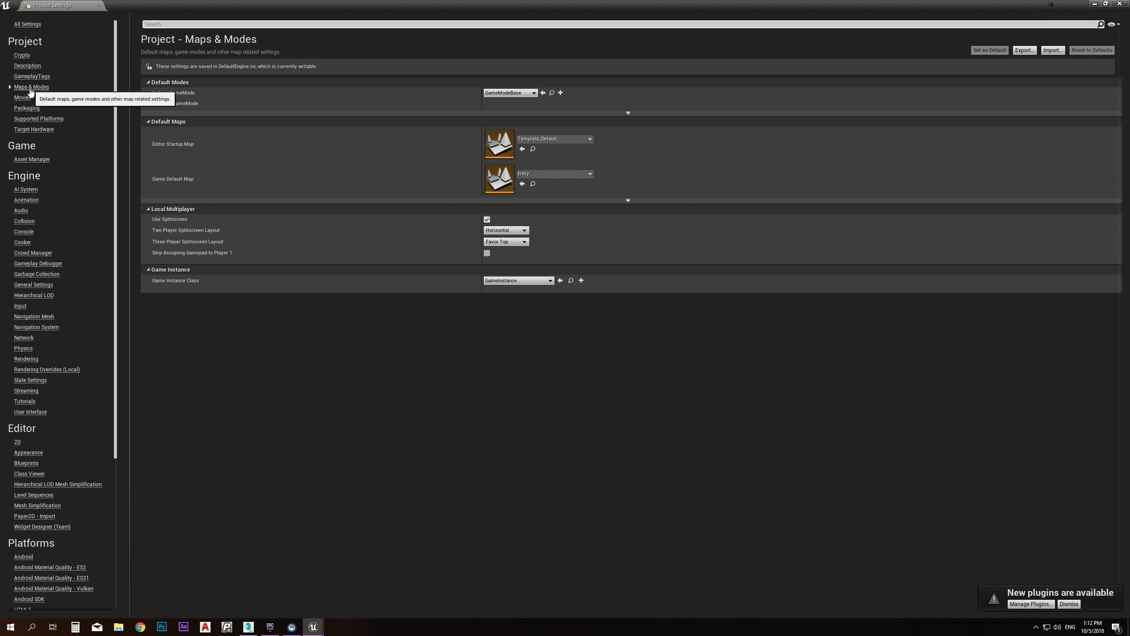
click(520, 95)
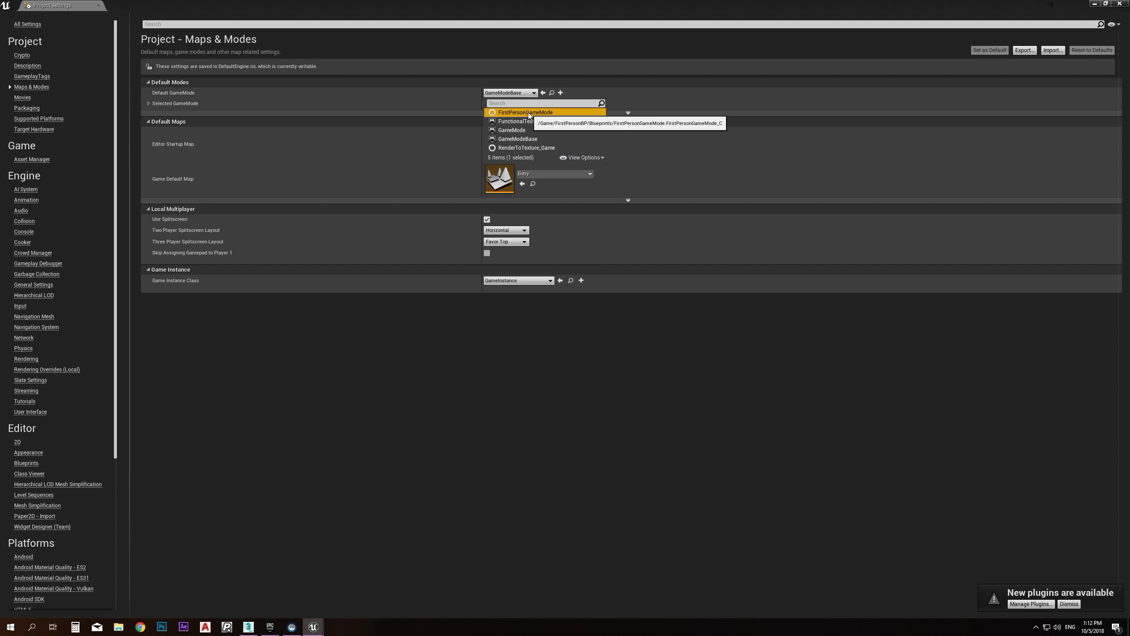
click(527, 113)
click(1120, 4)
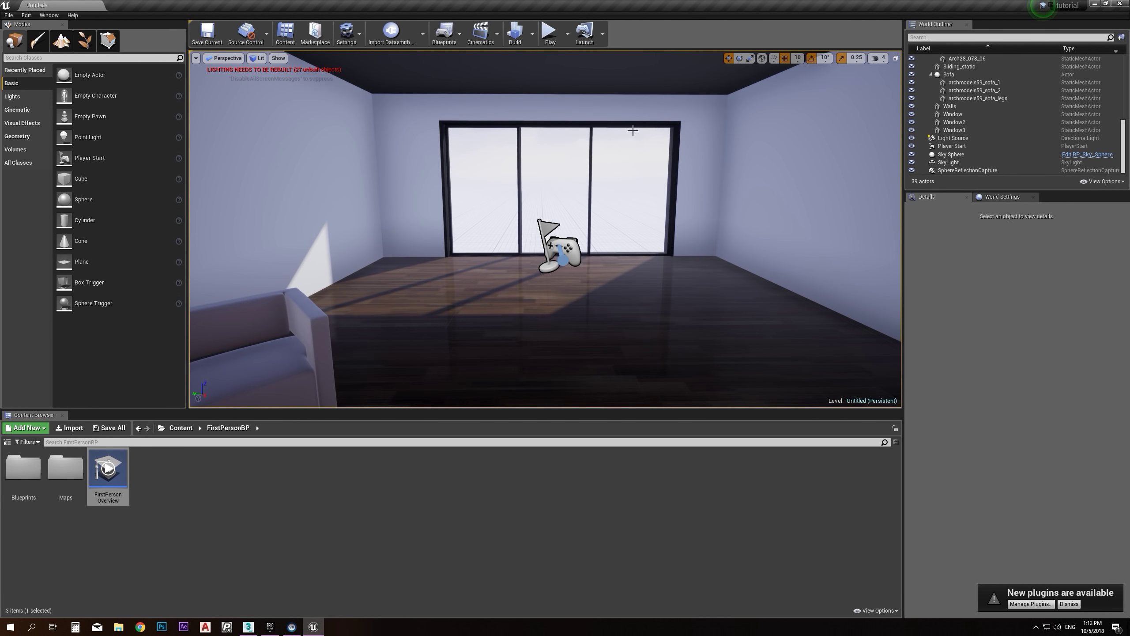
Play the level in the viewport to test the first-person character, and end the play session
click(550, 31)
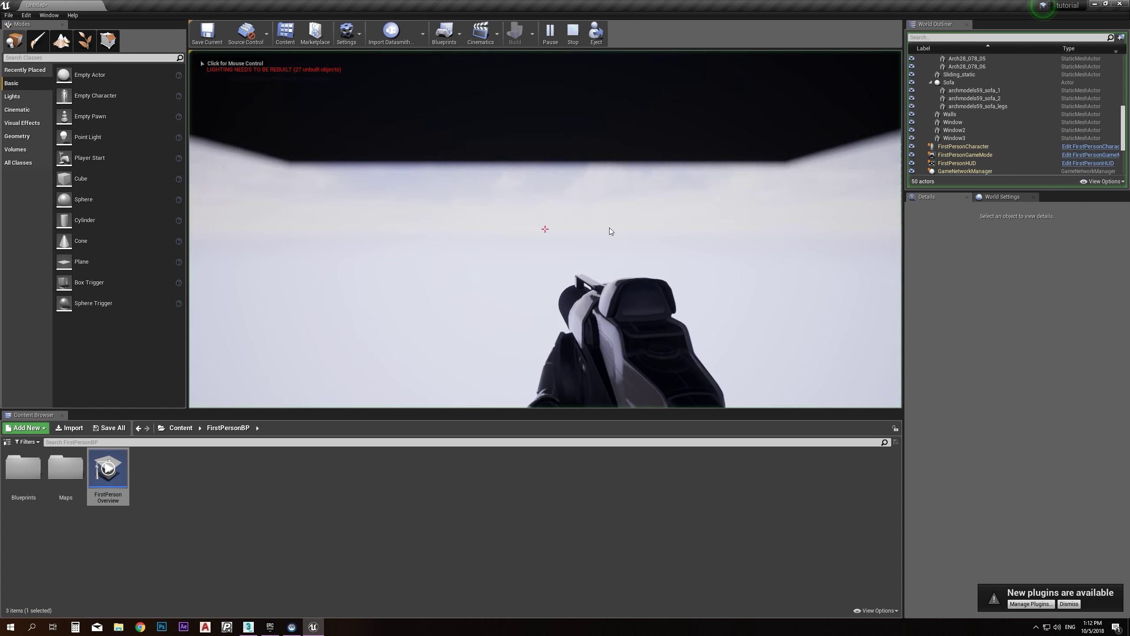
click(574, 181)
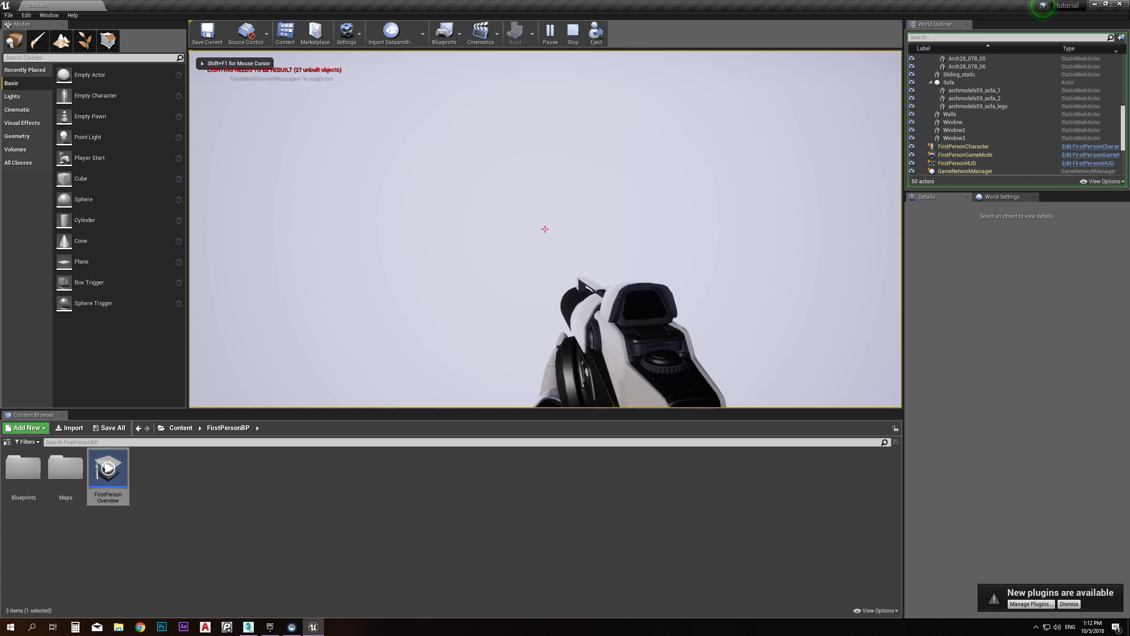
key(Escape)
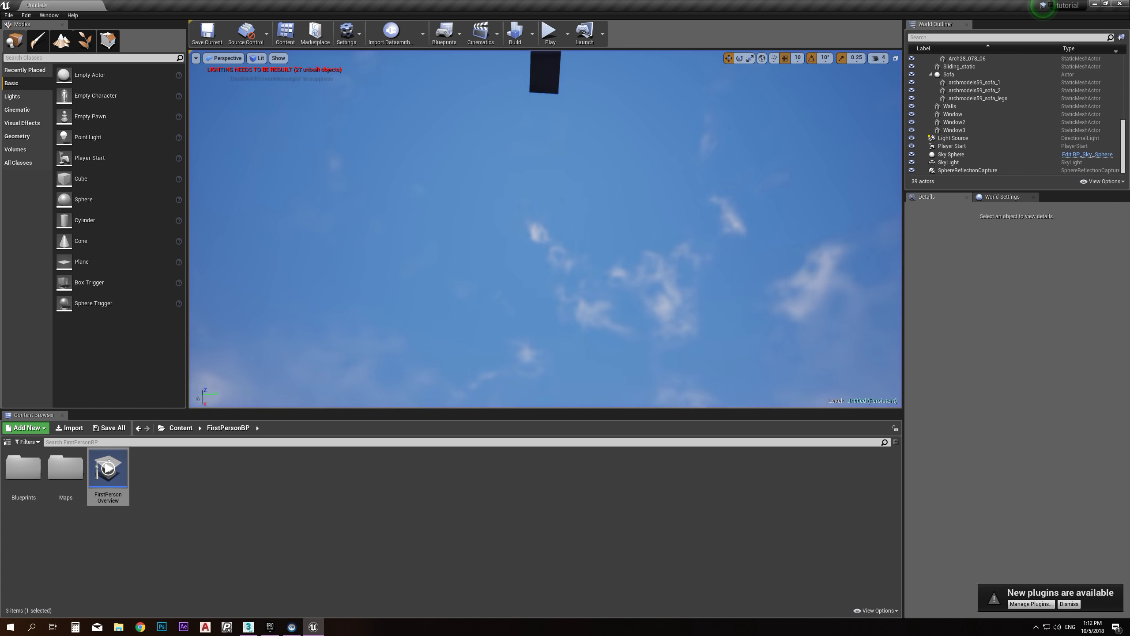
Bring the editor view back inside the room and select the Player Start to check its placement
key(w)
mouse_move(546, 228)
right_down()
mouse_move(645, 231)
mouse_move(654, 267)
mouse_move(548, 285)
mouse_move(592, 302)
mouse_move(694, 311)
mouse_move(592, 178)
mouse_move(583, 236)
mouse_move(546, 148)
mouse_move(472, 218)
mouse_move(536, 221)
right_up()
key(s)
key(w)
key(s)
key(w)
click(613, 215)
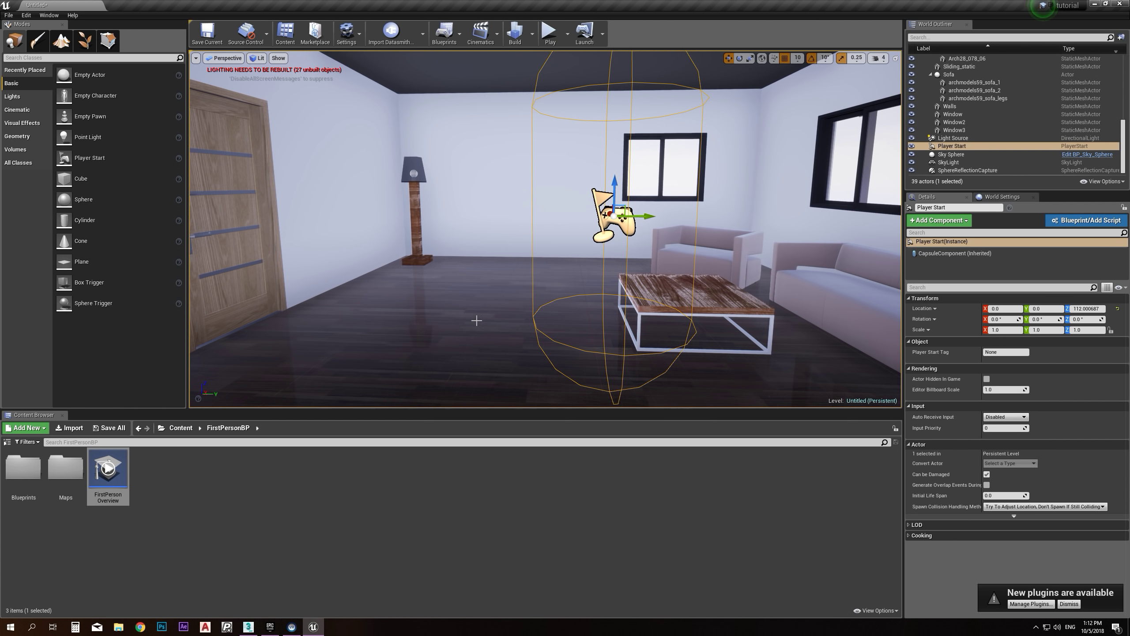
Add a box simplified collision to the static mesh of the wooden floor, save the mesh, and close its editor
click(497, 285)
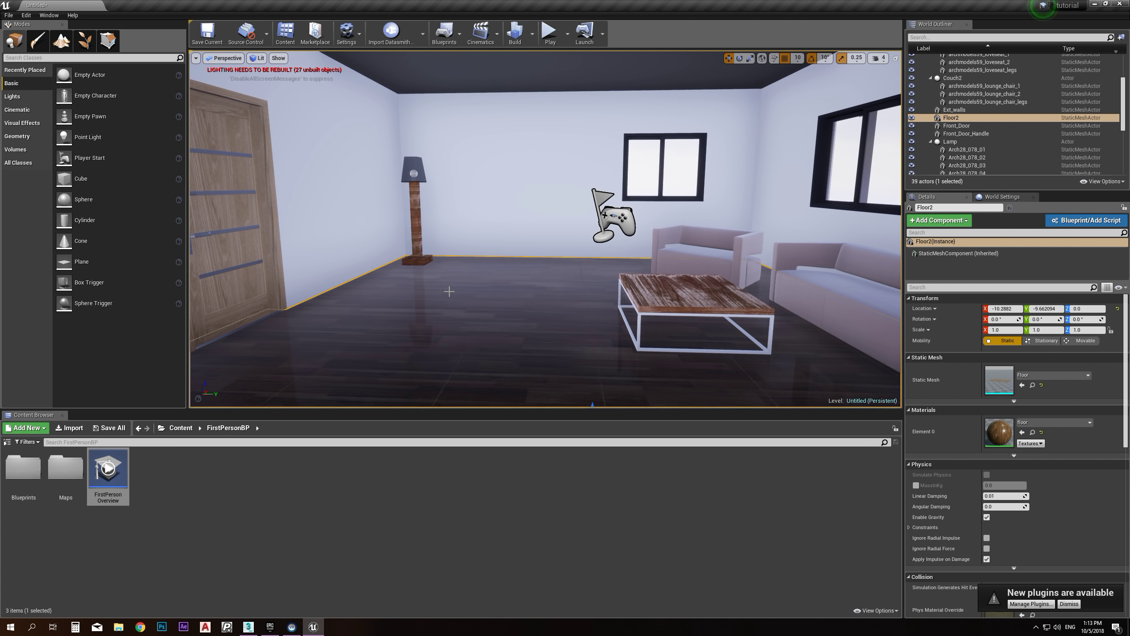
double_click(1001, 380)
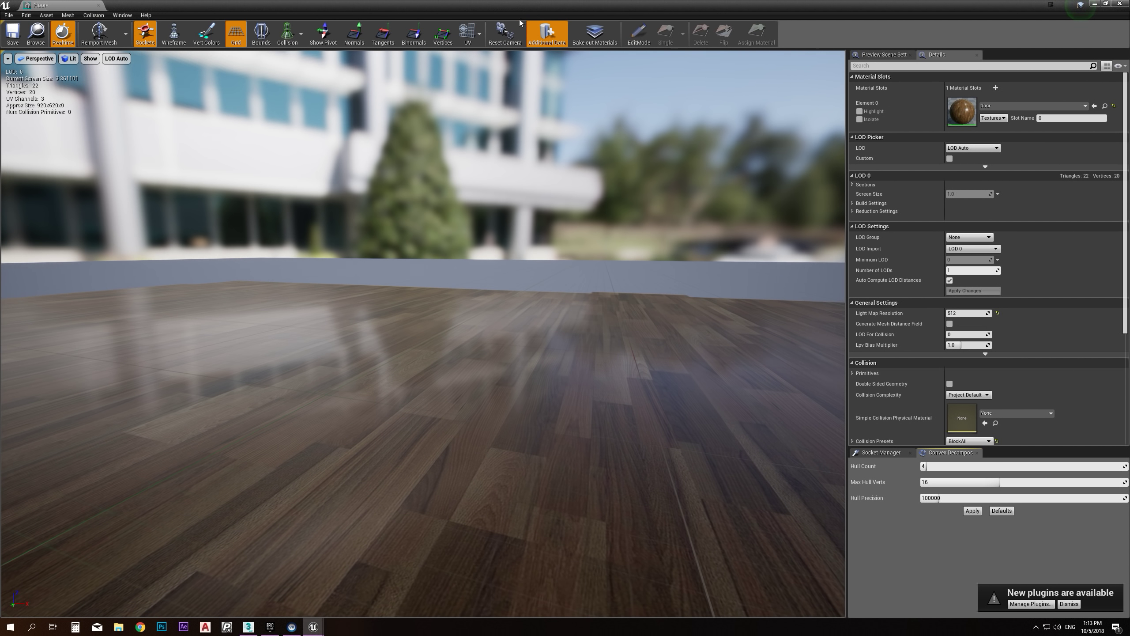
right_drag(467, 267, 462, 388)
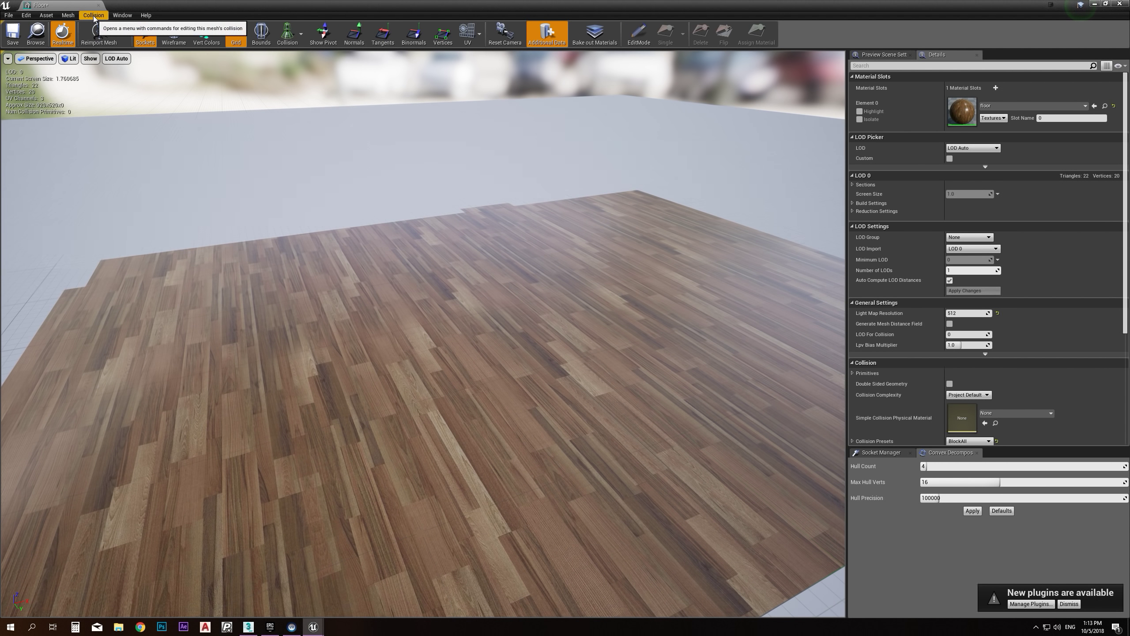
click(94, 16)
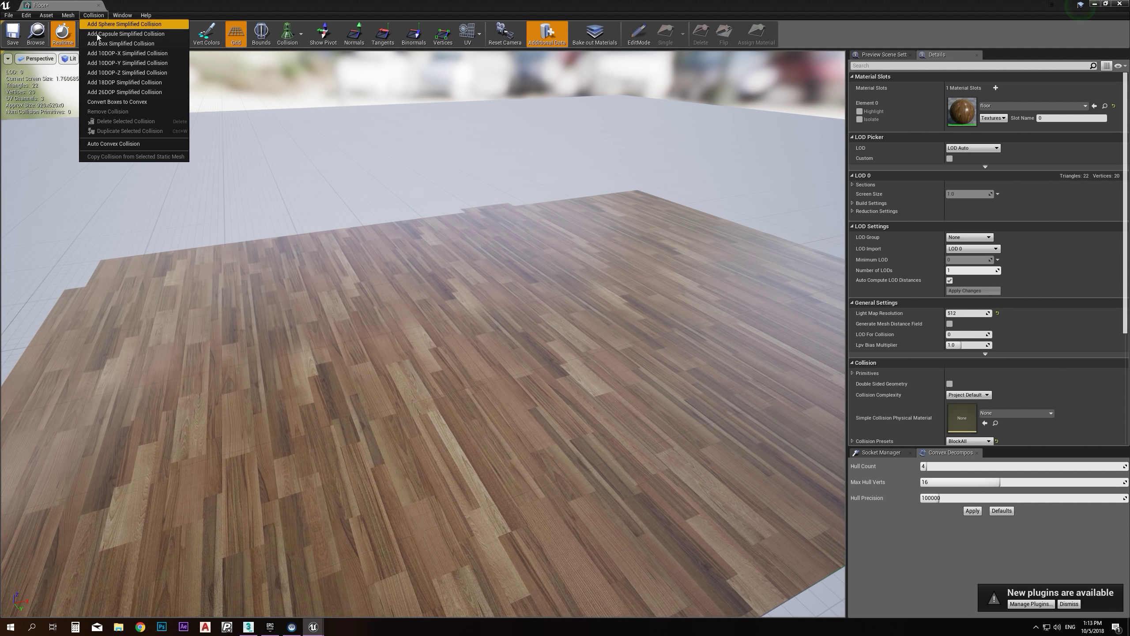
click(113, 44)
right_drag(187, 120, 214, 94)
right_drag(374, 281, 183, 219)
mouse_move(439, 320)
right_down()
mouse_move(392, 319)
mouse_move(428, 320)
right_up()
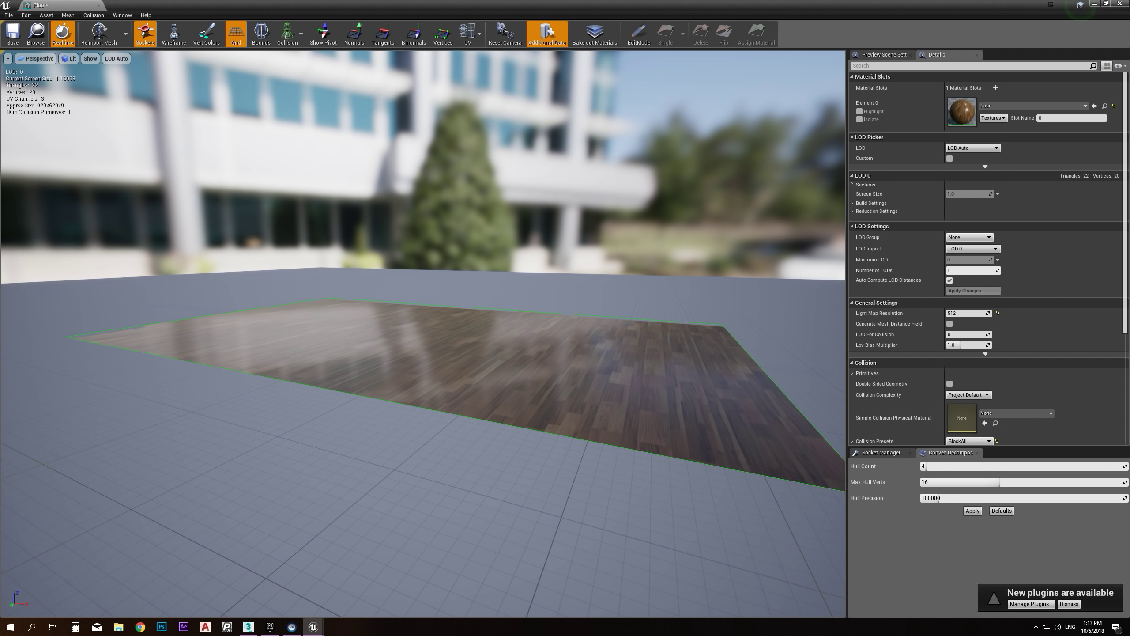
click(14, 36)
click(1115, 4)
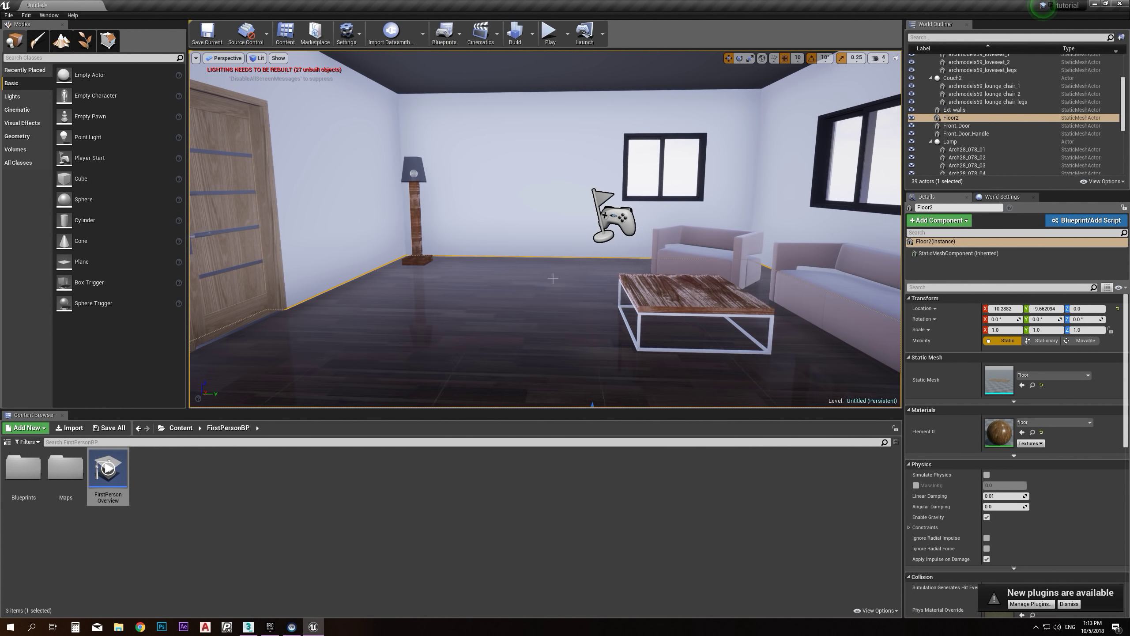
Play the level, walk across the floor and towards the walls to test collision, and end the play session
click(550, 33)
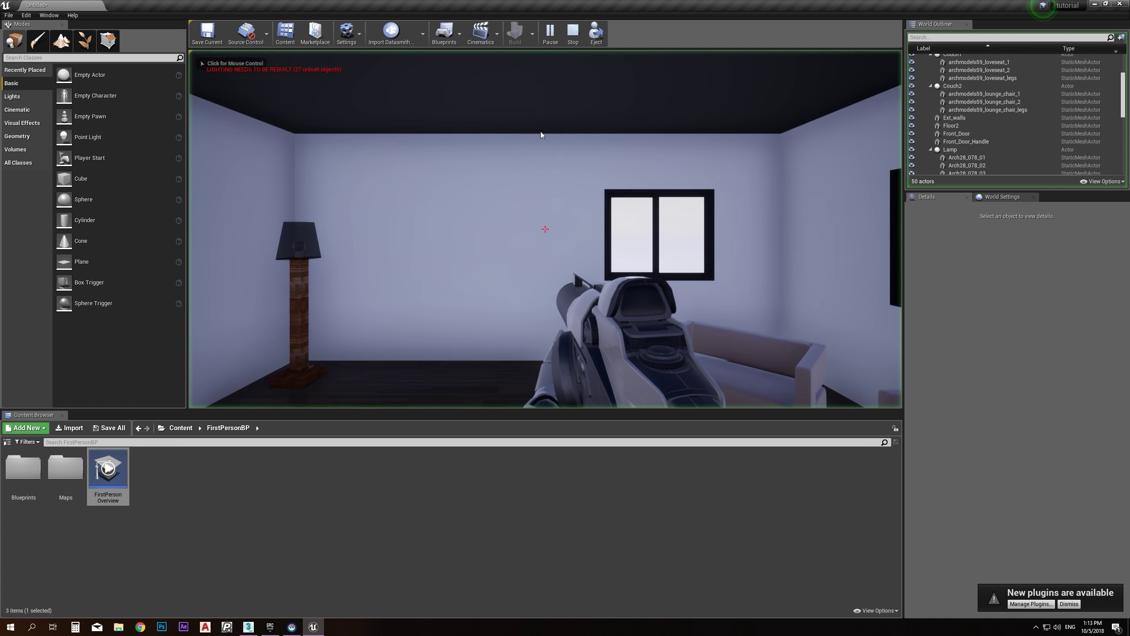
key(w)
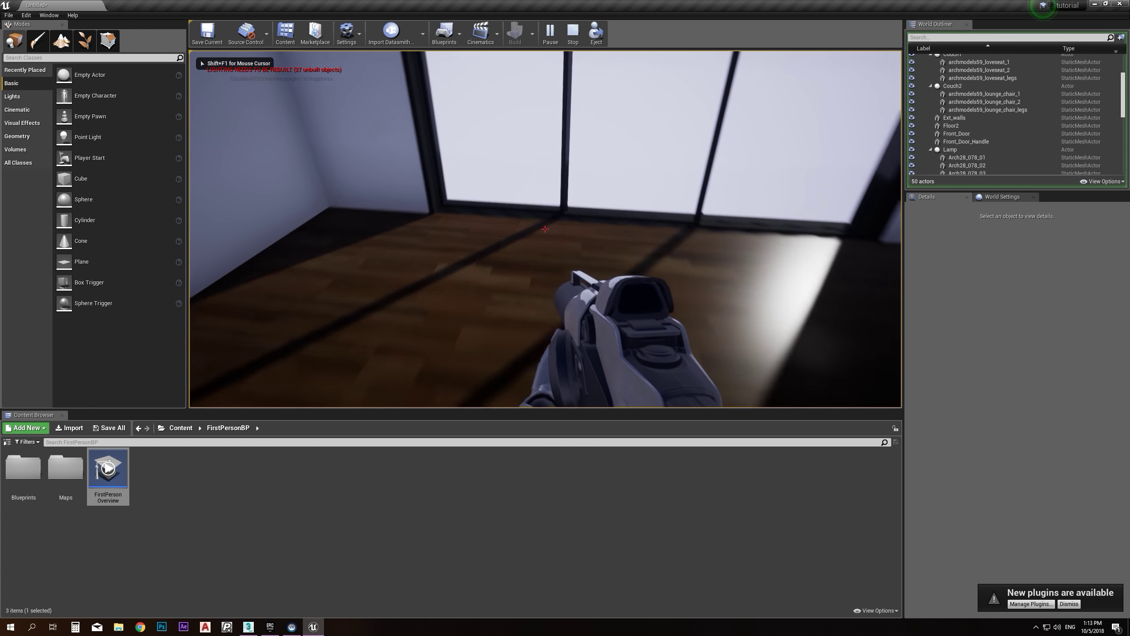
key(w)
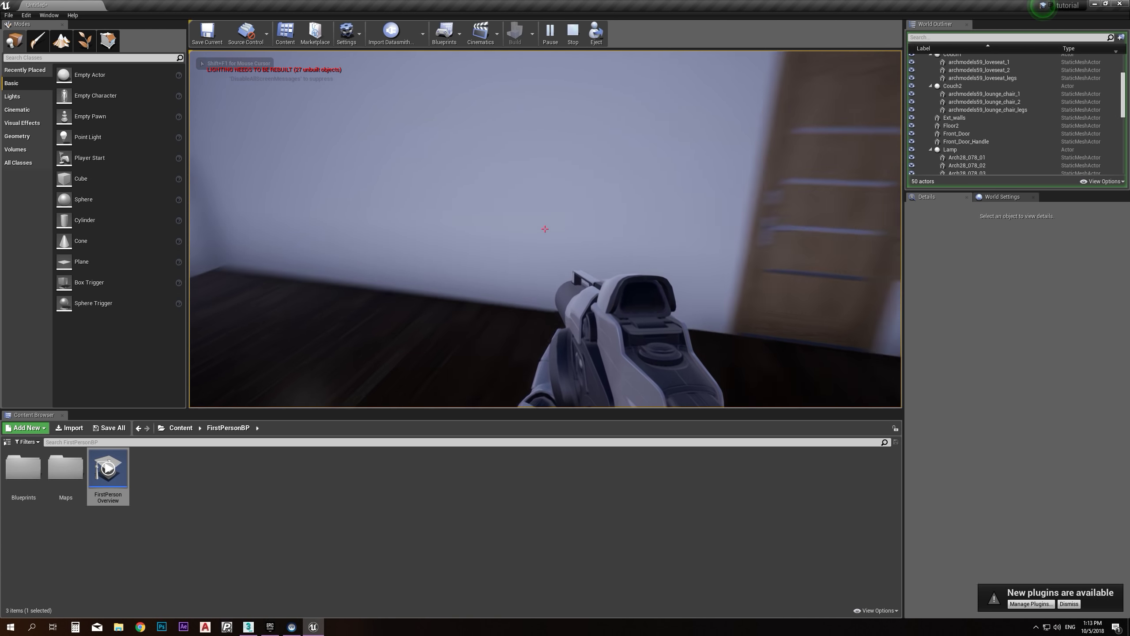
key(w)
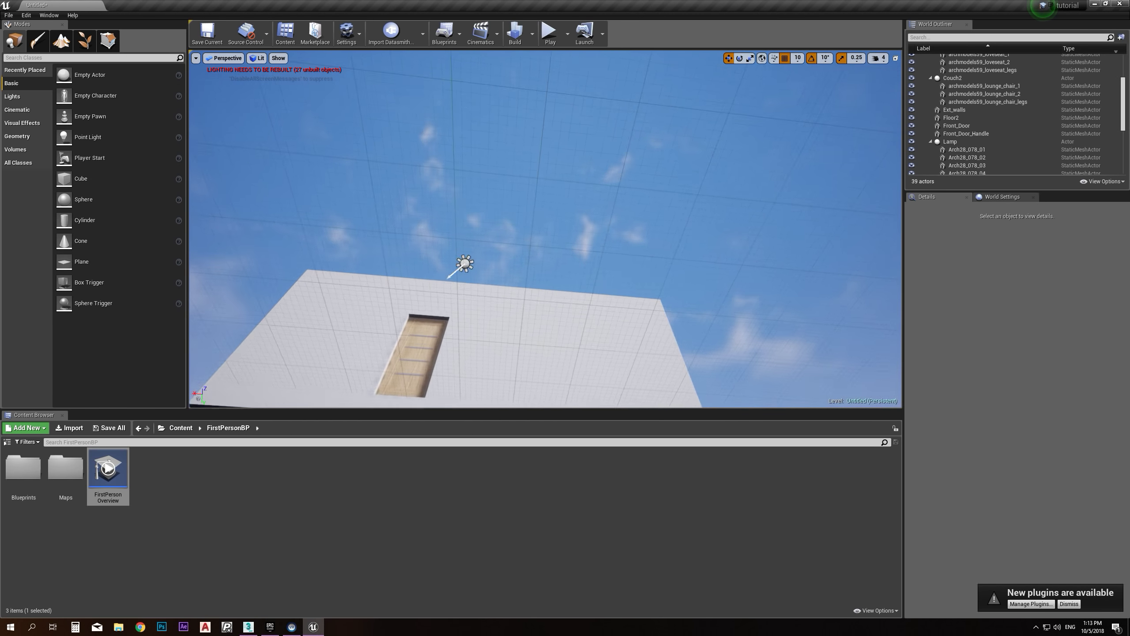
key(Escape)
Select the room's Walls actor and open its static mesh for editing
right_drag(585, 308, 565, 271)
right_drag(271, 108, 272, 91)
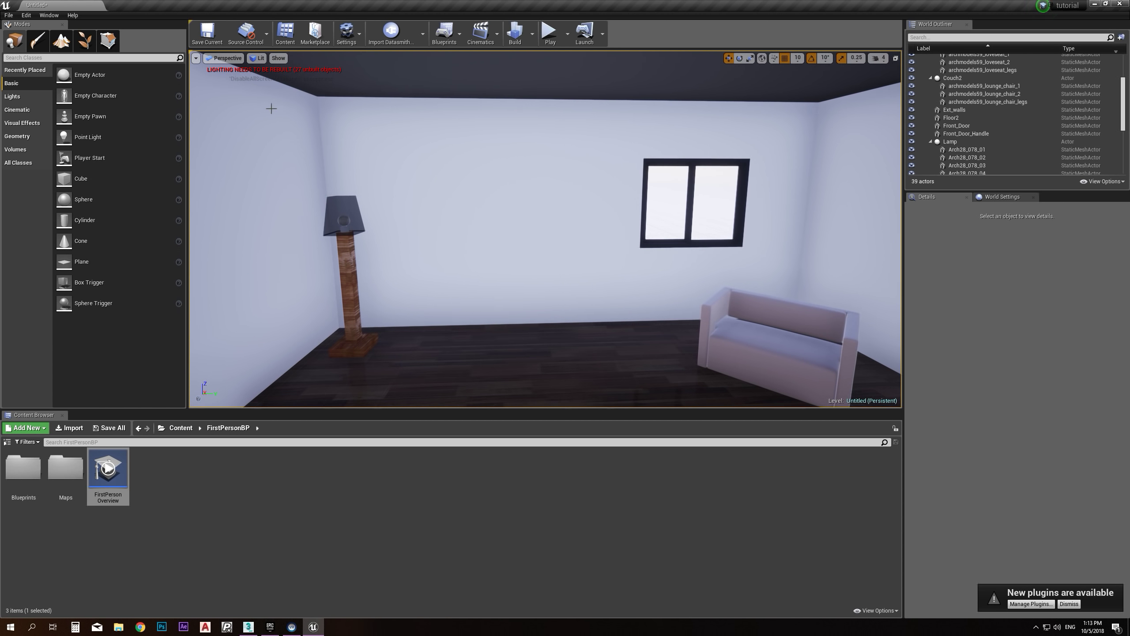
click(457, 187)
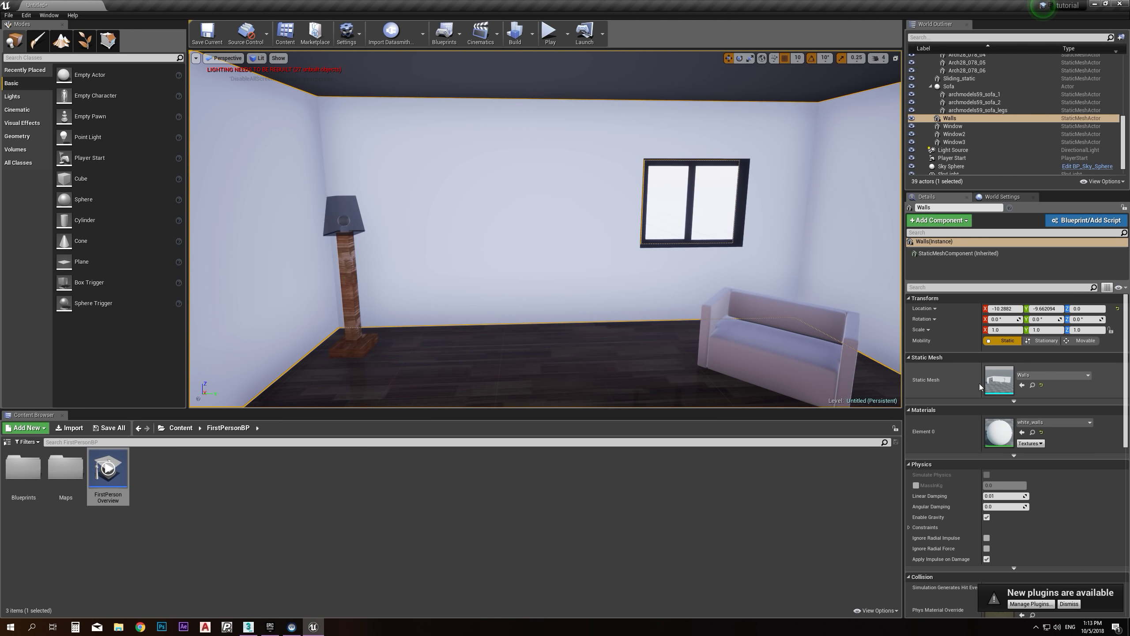
double_click(999, 379)
right_drag(482, 145, 2, 175)
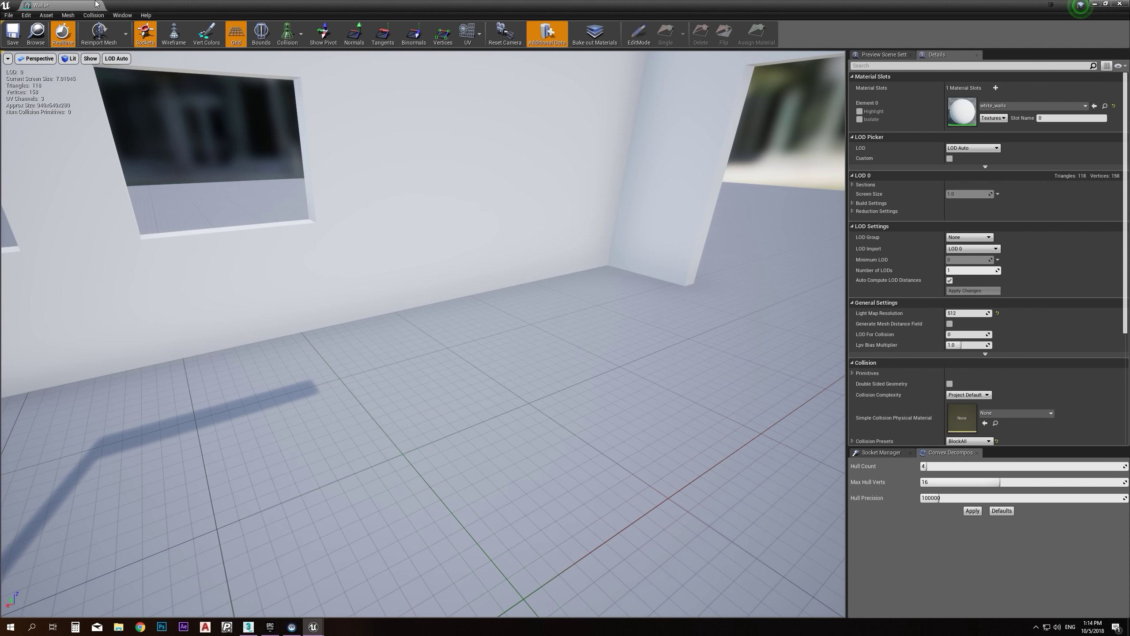
Try a box simplified collision on the Walls mesh, inspect its bounds from above, and remove the collision
click(96, 16)
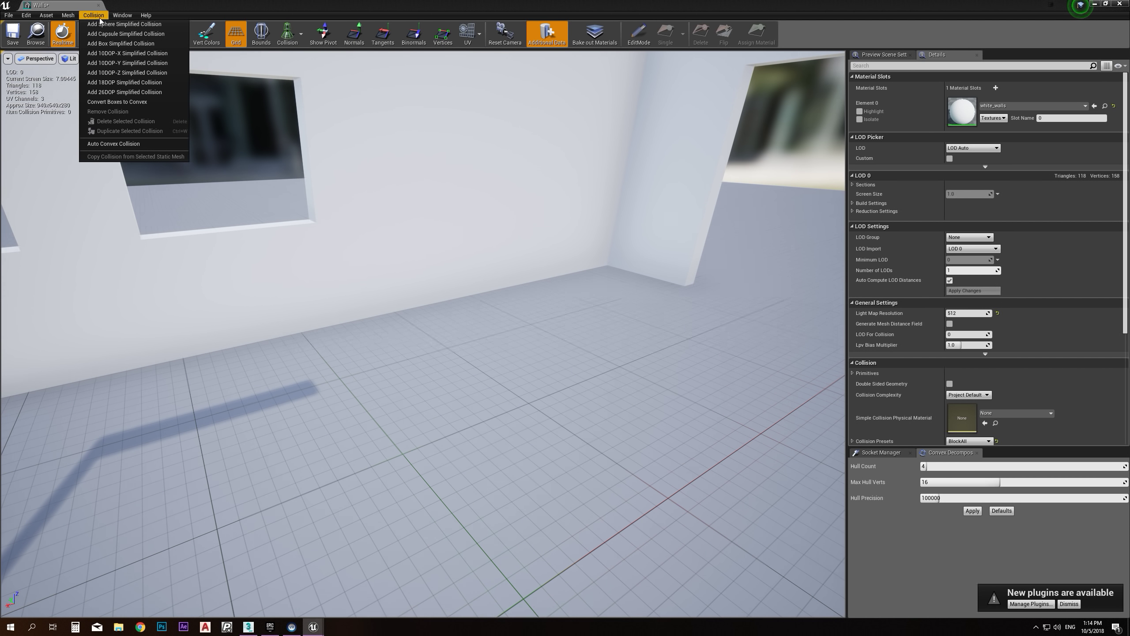
click(124, 44)
right_drag(129, 147, 153, 209)
mouse_move(599, 266)
right_down()
mouse_move(595, 238)
mouse_move(573, 231)
mouse_move(598, 267)
right_up()
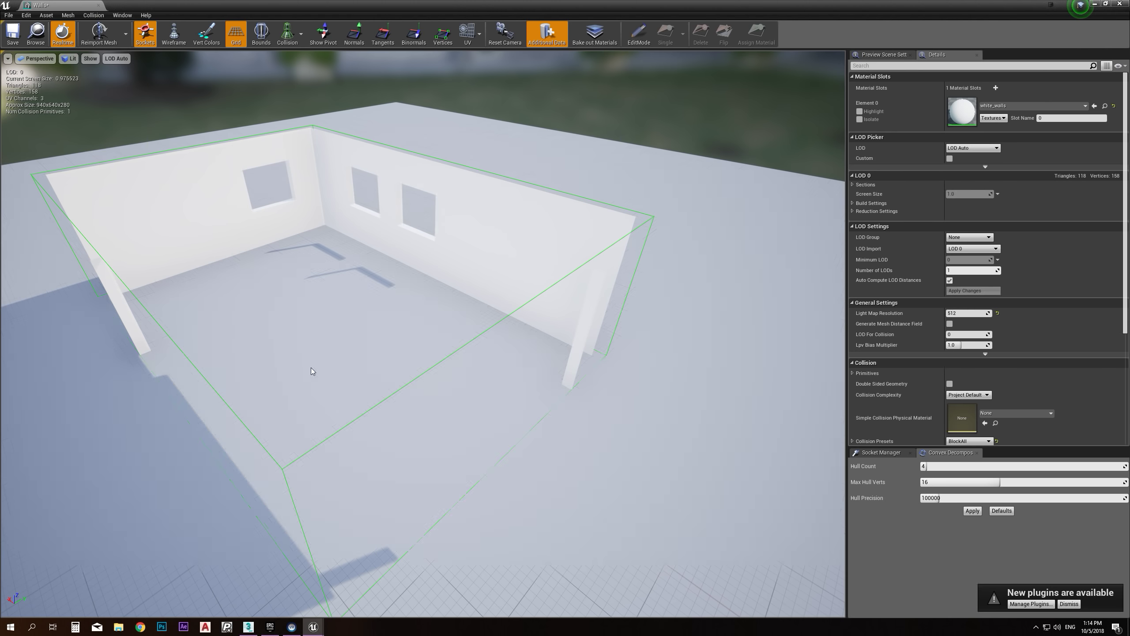
click(93, 15)
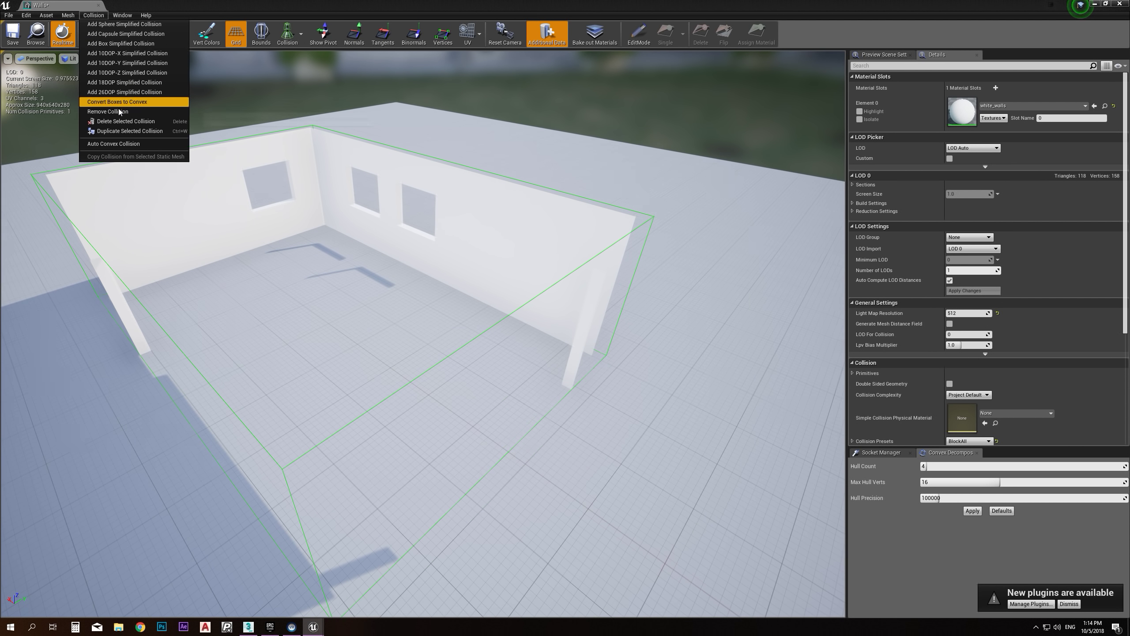
click(108, 111)
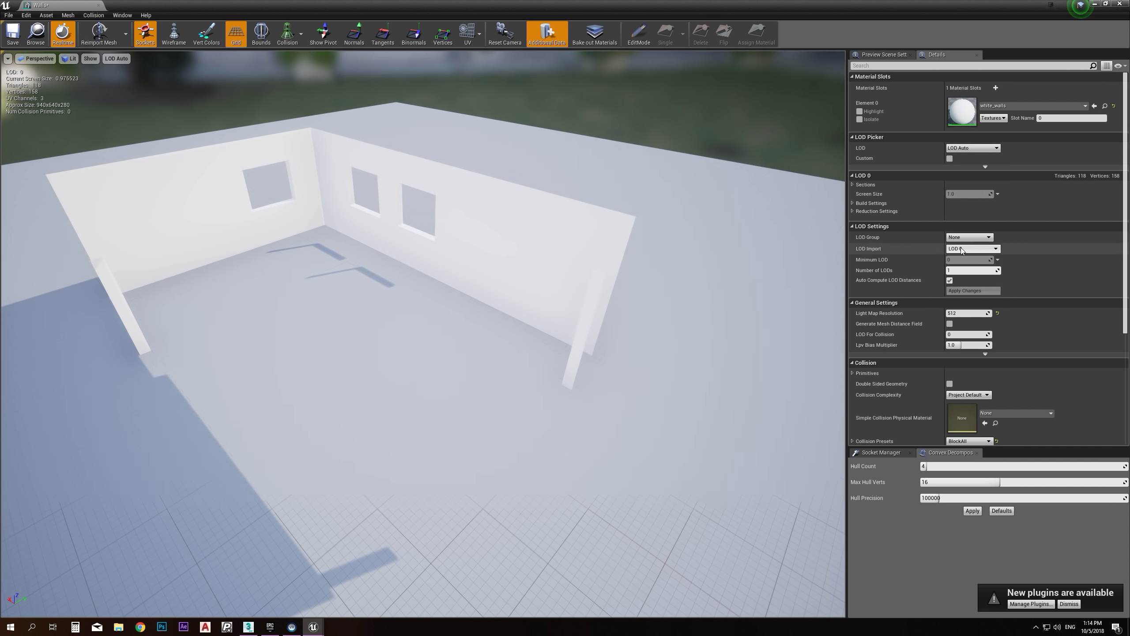
Set the Walls mesh's Collision Complexity to Use Complex Collision As Simple, save the mesh, and close its editor
scroll(951, 213, down, 3)
scroll(951, 214, down, 5)
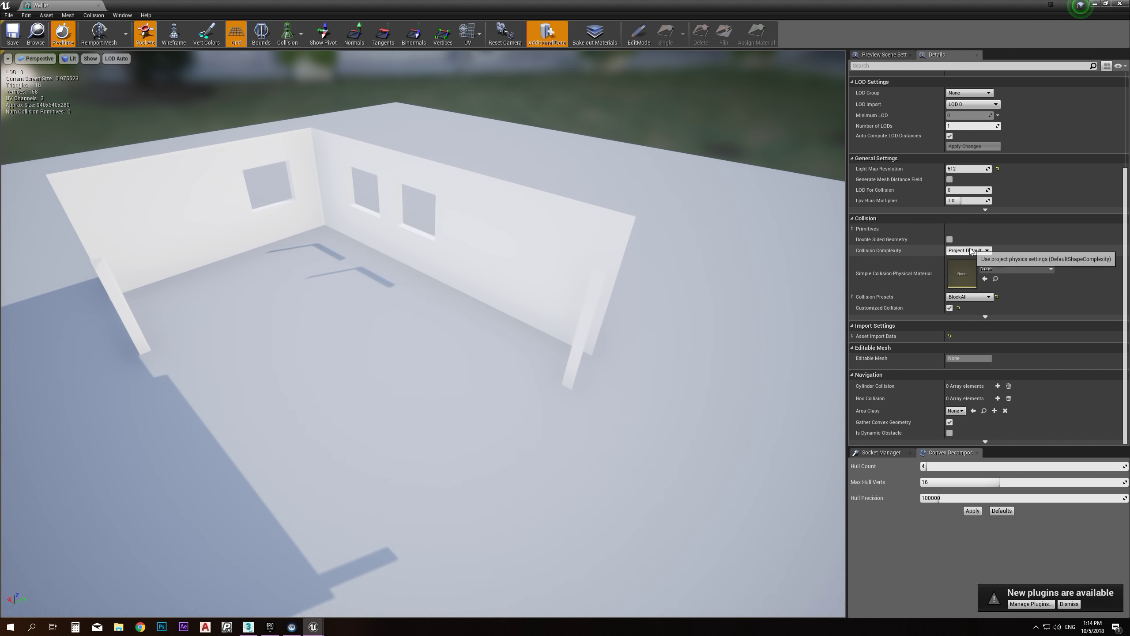
scroll(970, 250, up, 5)
scroll(970, 248, up, 3)
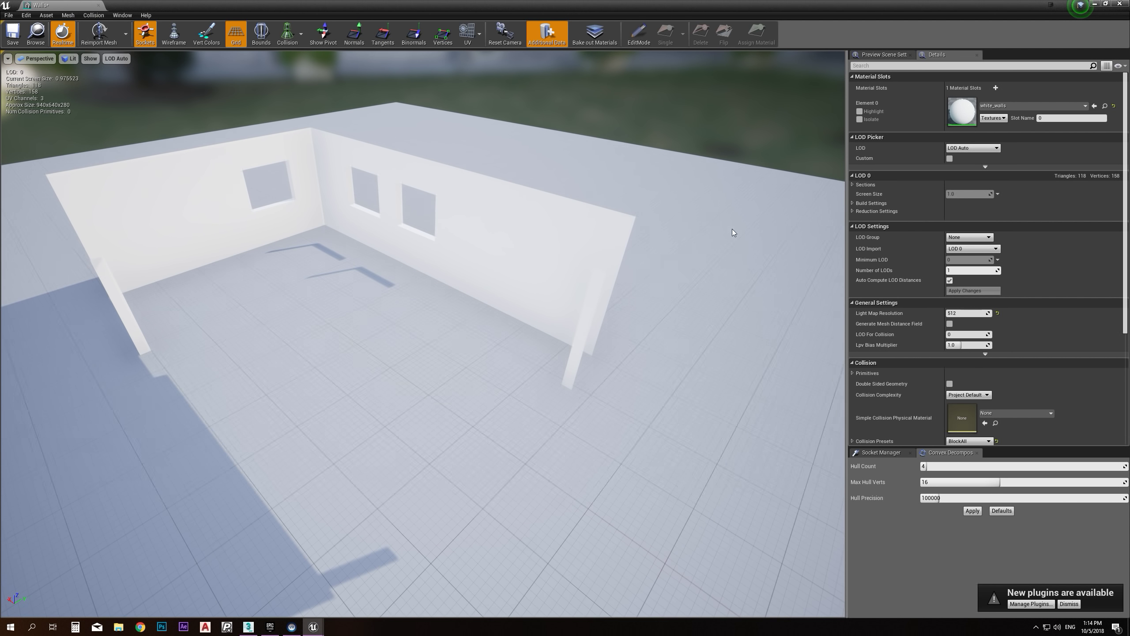
scroll(964, 214, down, 2)
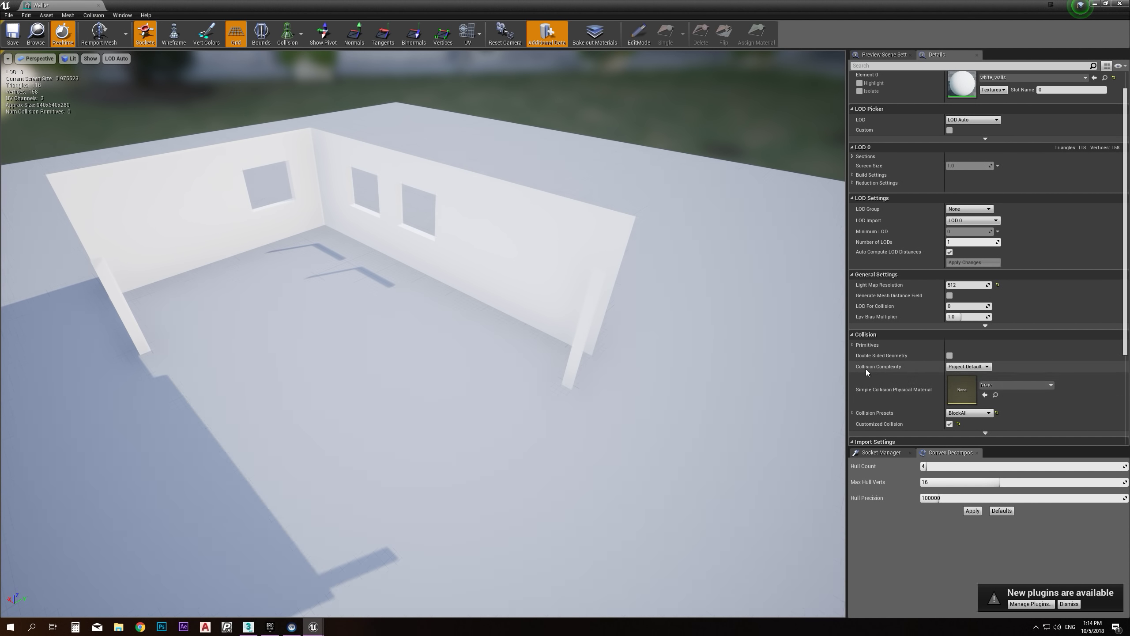
click(962, 367)
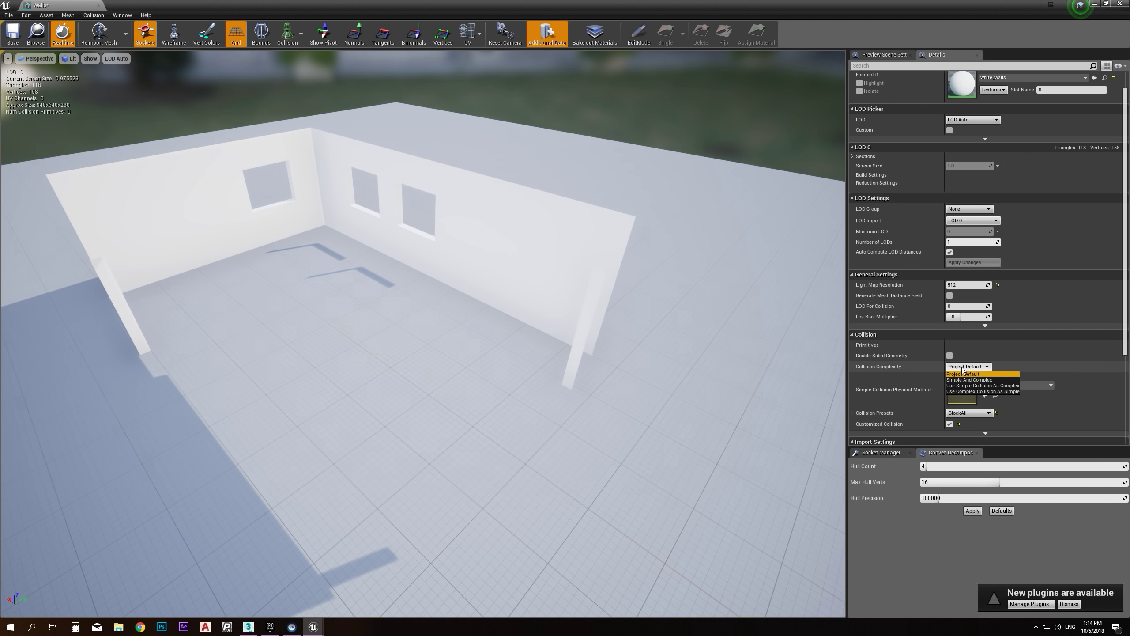
click(975, 391)
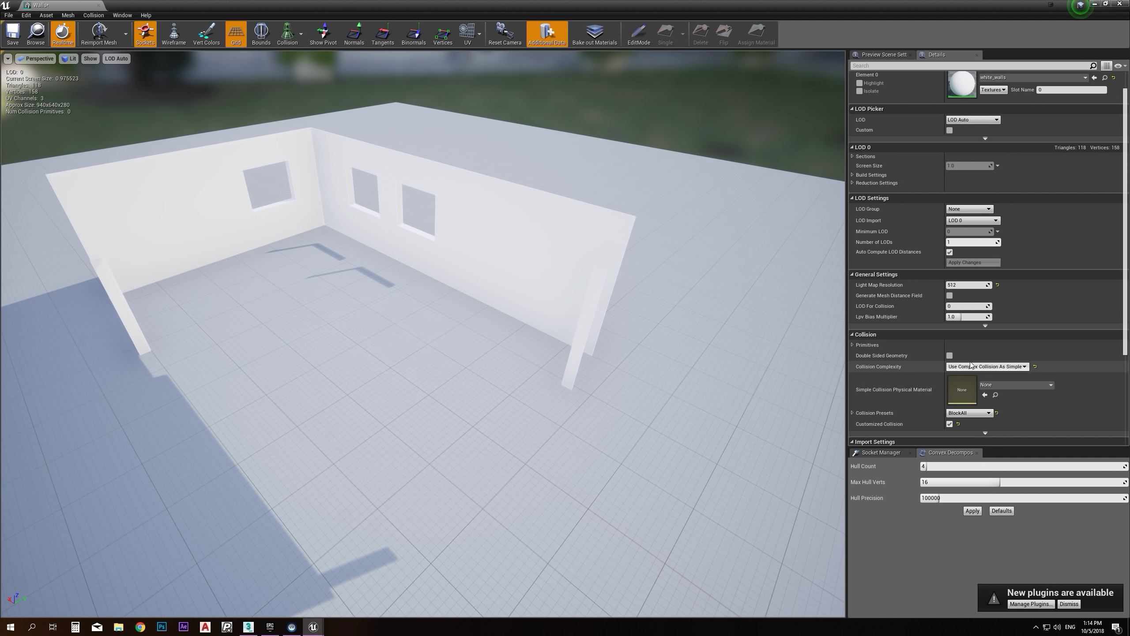
right_drag(357, 217, 351, 189)
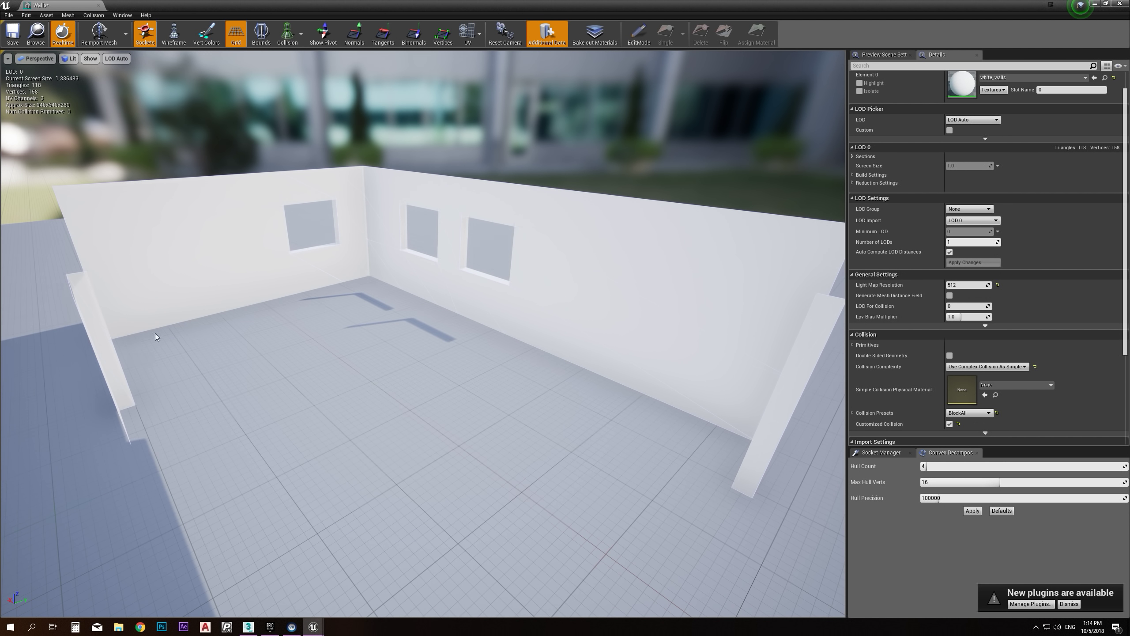
mouse_move(364, 276)
right_down()
mouse_move(392, 290)
mouse_move(298, 282)
mouse_move(284, 285)
mouse_move(290, 305)
mouse_move(314, 251)
mouse_move(364, 267)
mouse_move(400, 259)
mouse_move(383, 249)
mouse_move(369, 275)
right_up()
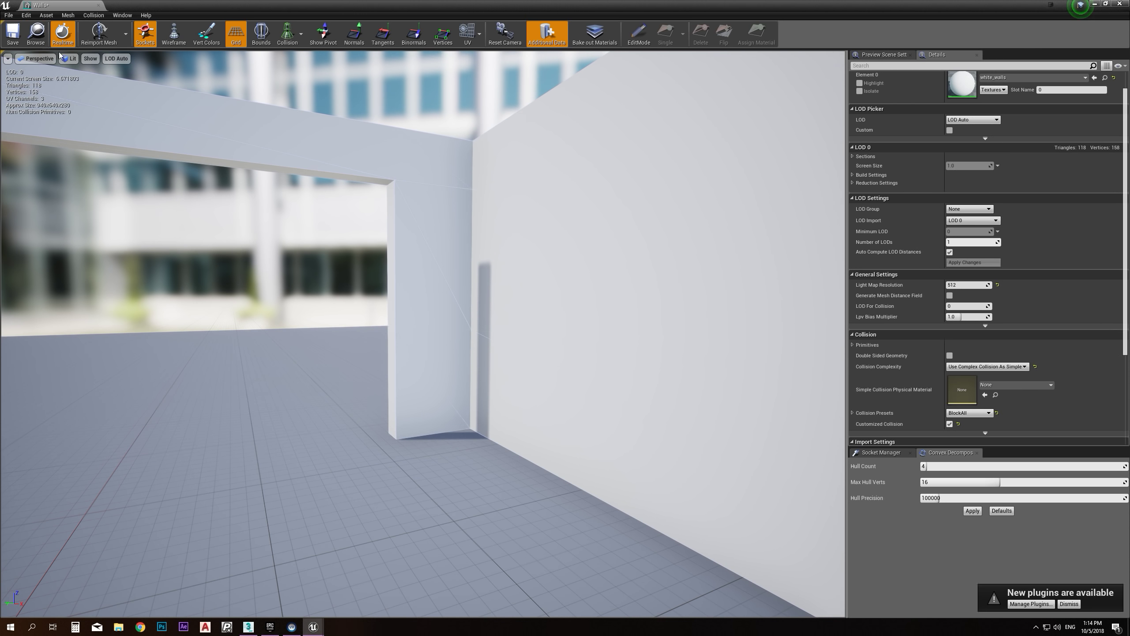
click(15, 37)
click(1119, 4)
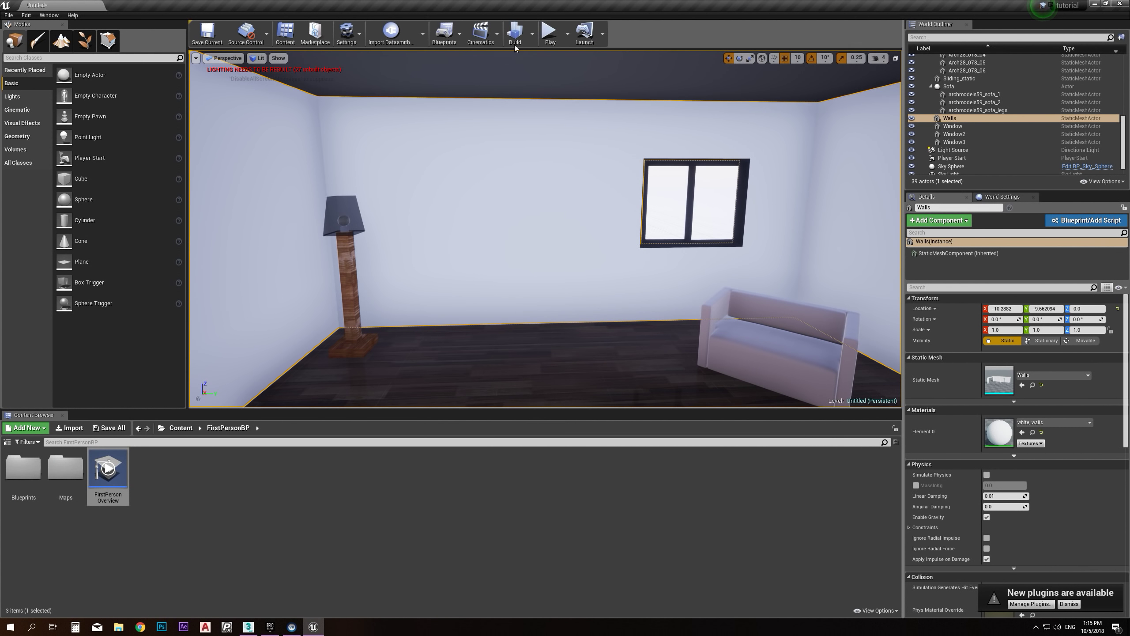
Play the level, walk around the room and against the walls to test their collision, and end the play session
click(550, 32)
key(w)
key(w)
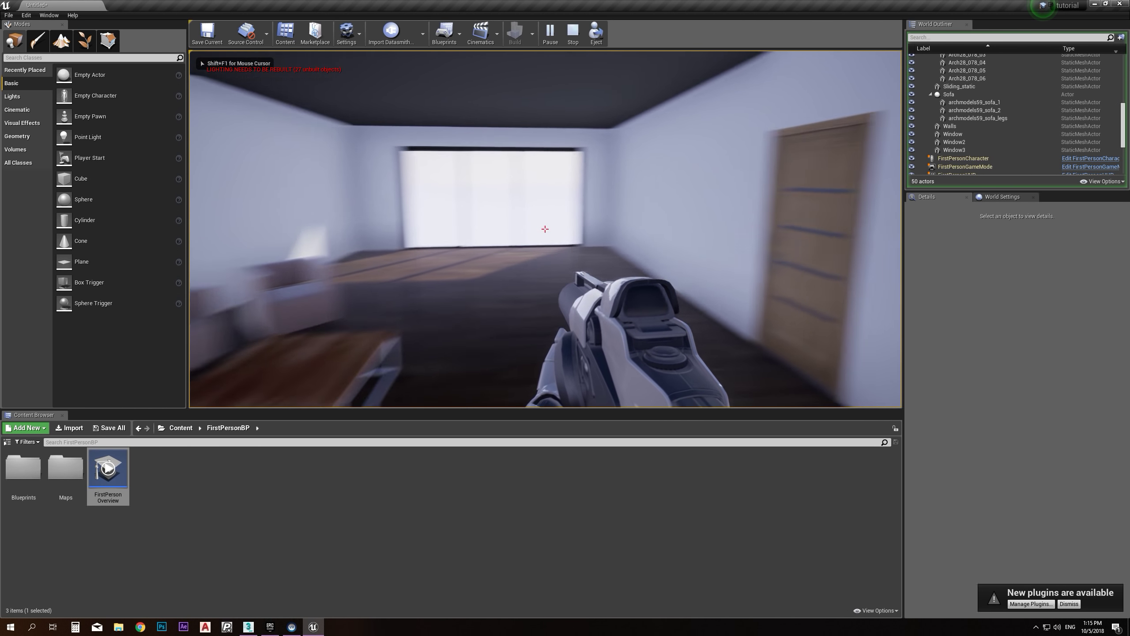
key(d)
key(a)
key(d)
key(a)
key(d)
key(a)
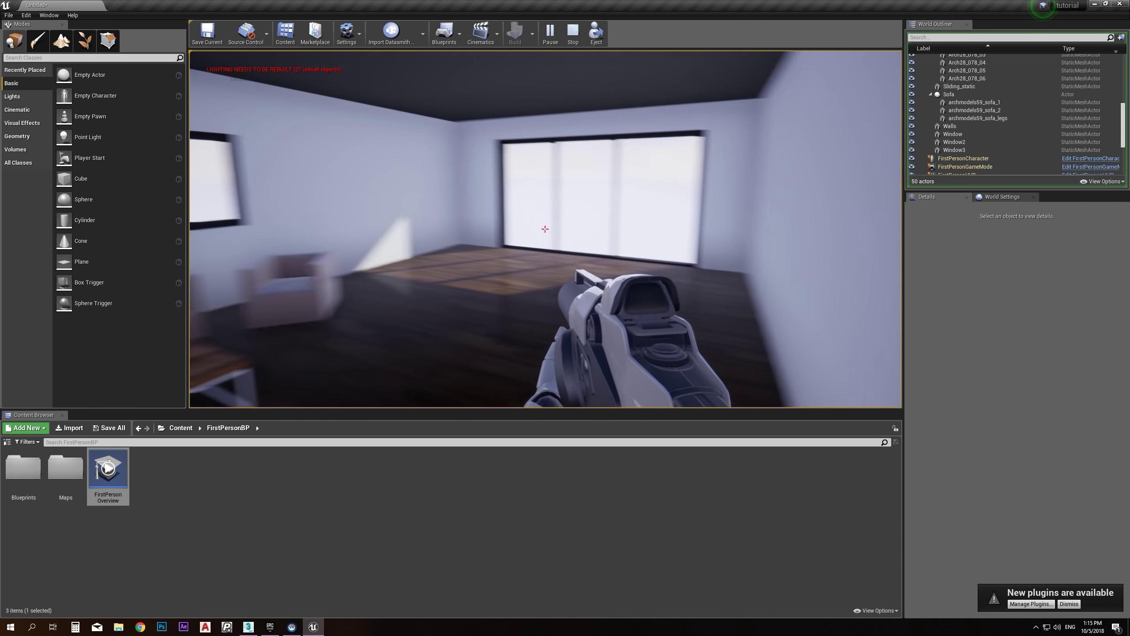
key(w)
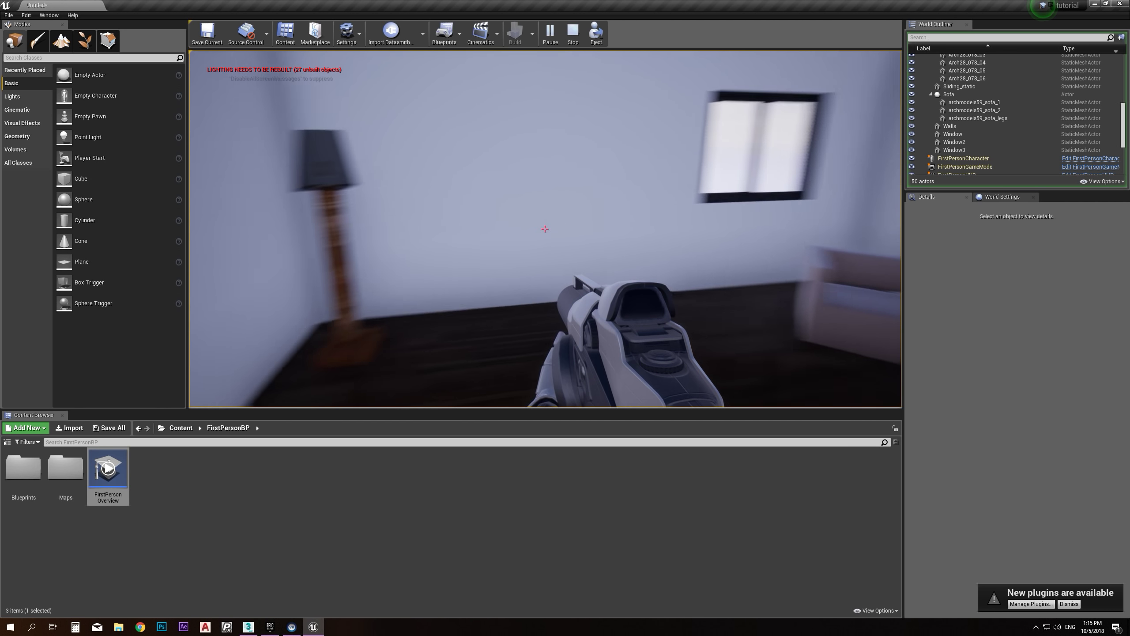
key(w)
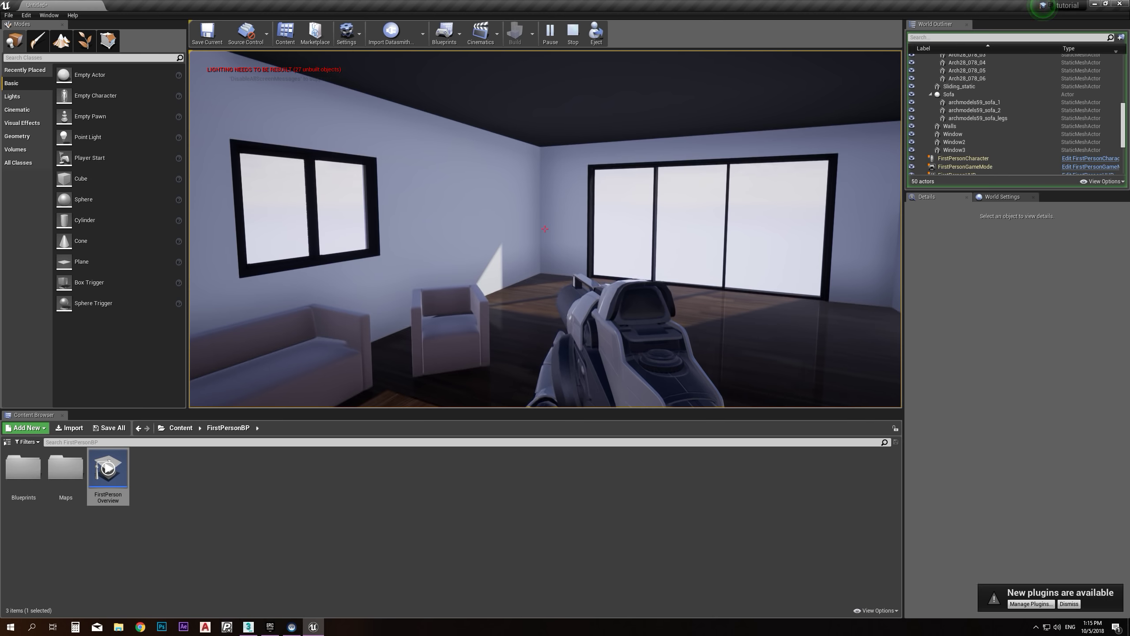
key(Escape)
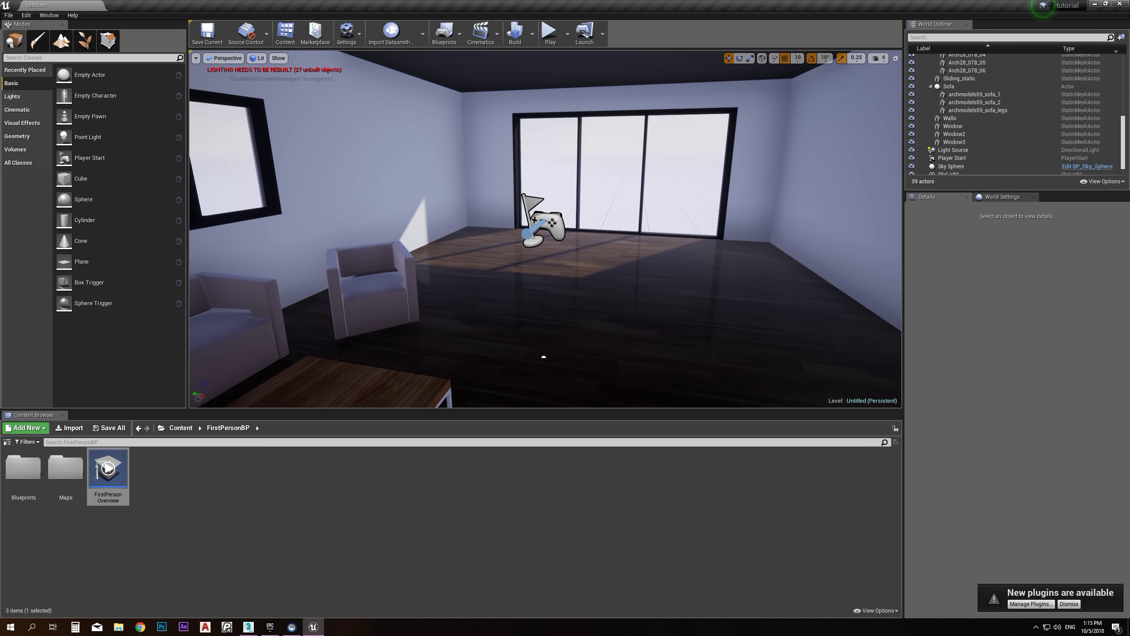
right_drag(558, 314, 558, 313)
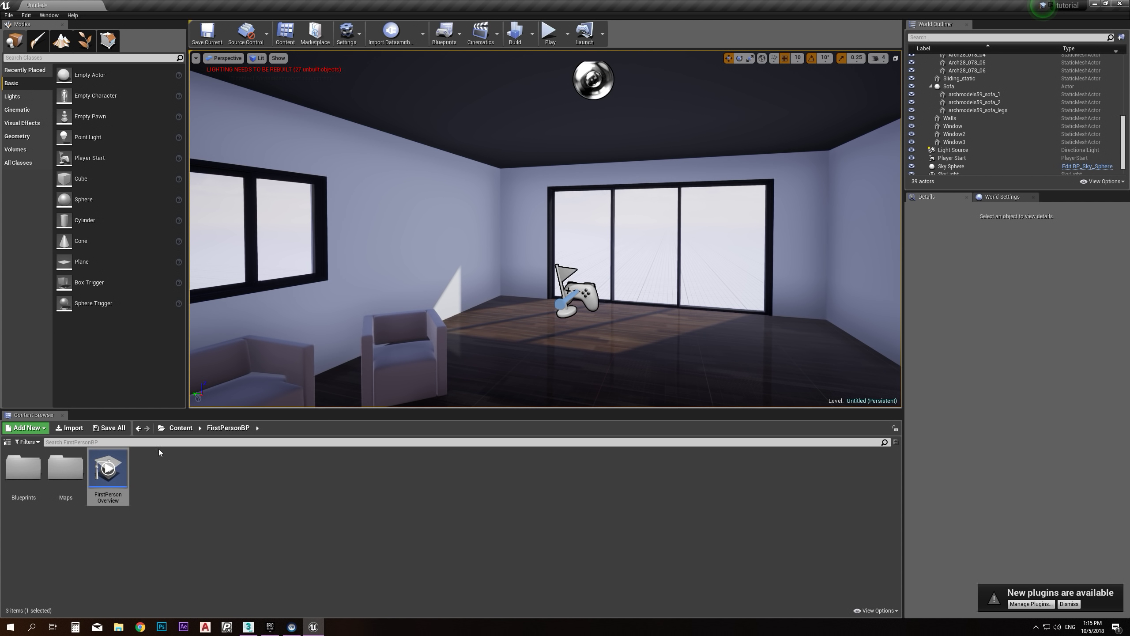
Look through the imported exp content folder, including its Geometries and Materials subfolders, and return to the Content root
click(178, 428)
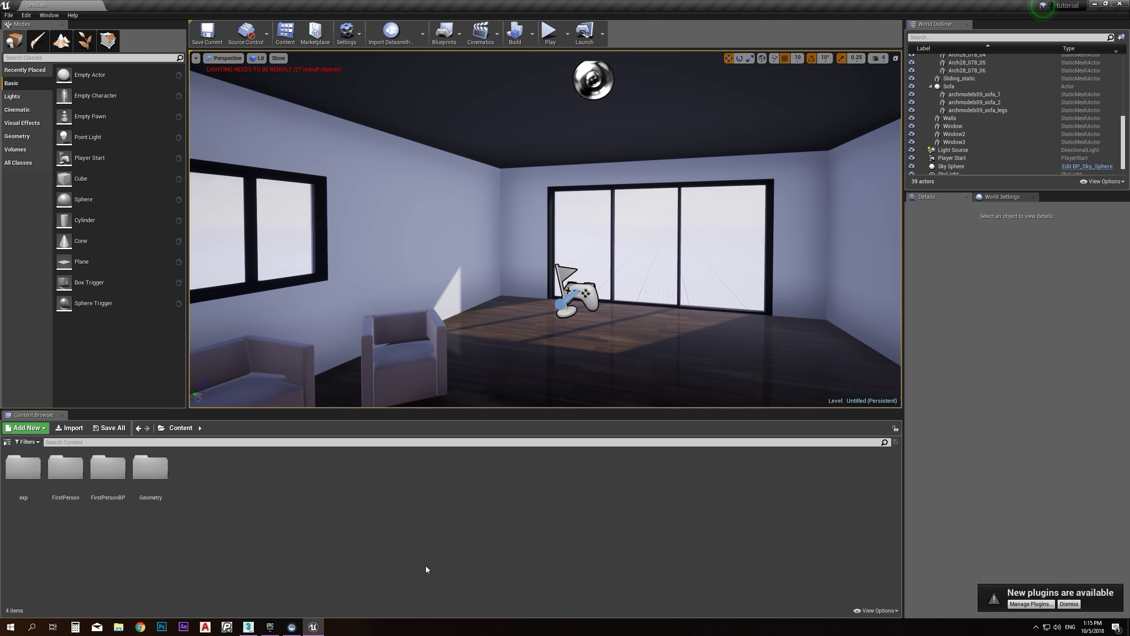
double_click(21, 472)
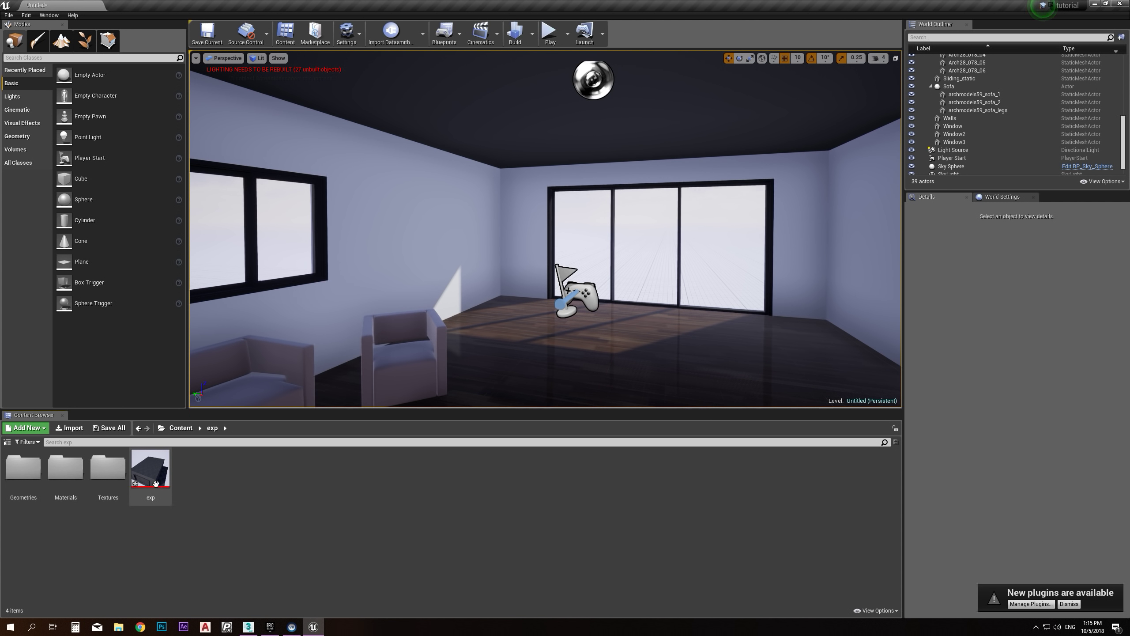
double_click(22, 476)
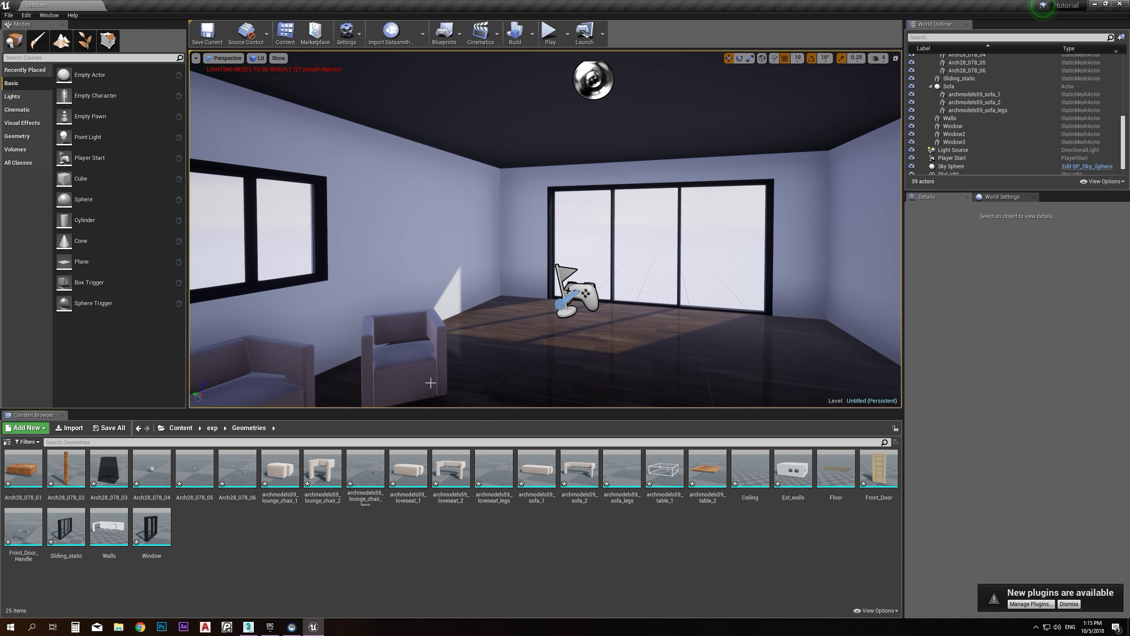
click(212, 428)
double_click(65, 467)
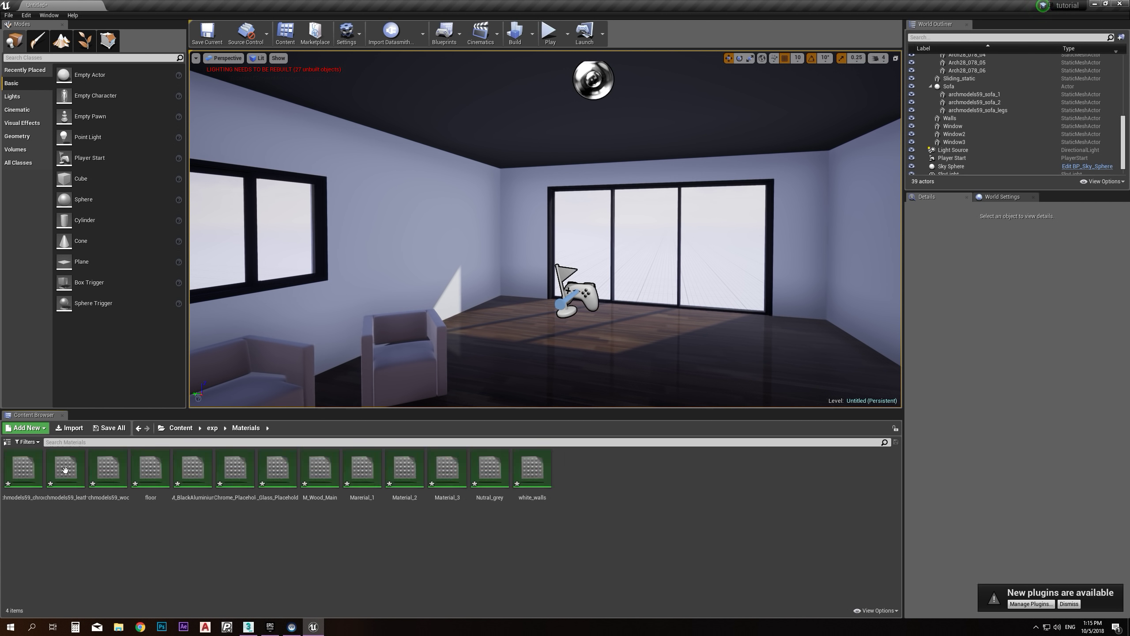
click(212, 428)
double_click(65, 469)
click(181, 428)
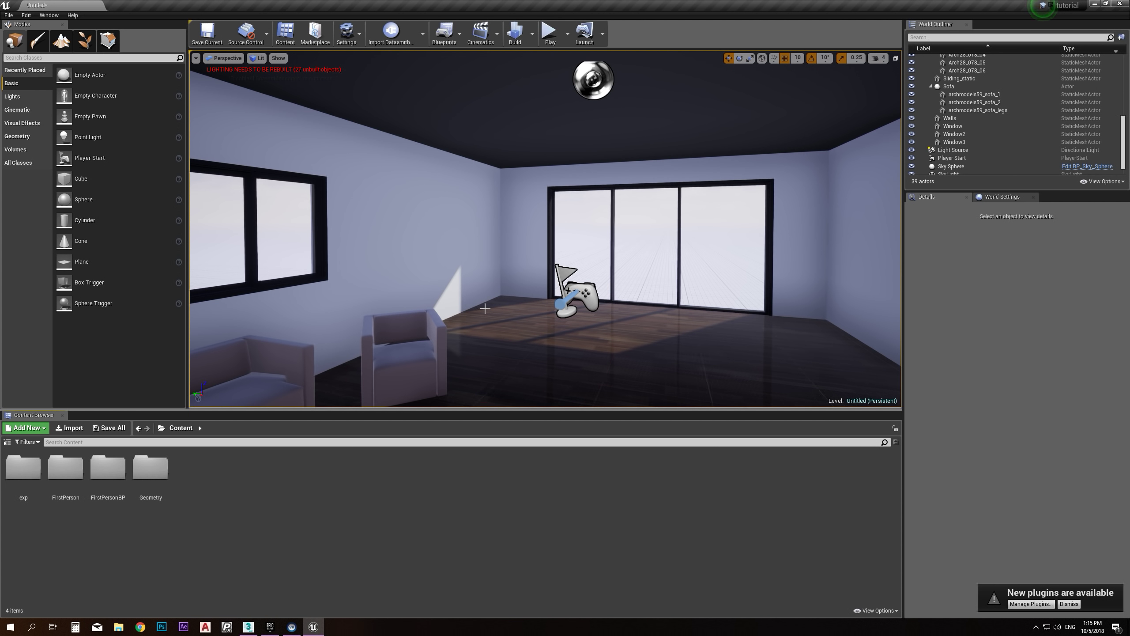
Open the FirstPersonCharacter blueprint from FirstPersonBP/Blueprints and show its camera, arms and gun in the 3D viewport
double_click(111, 473)
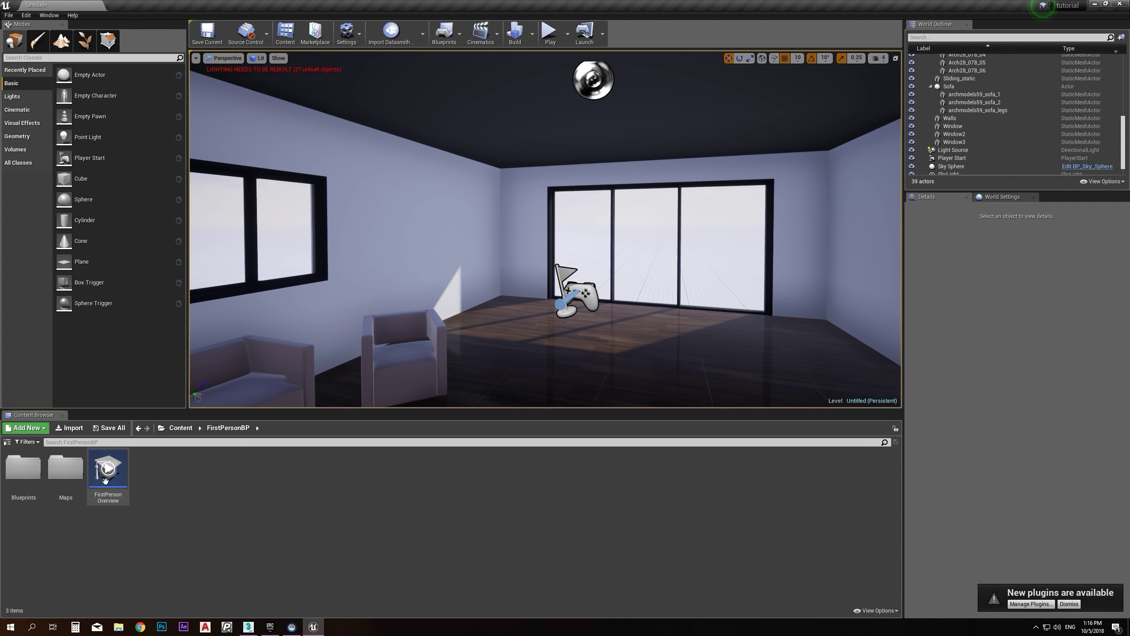
click(30, 472)
double_click(30, 472)
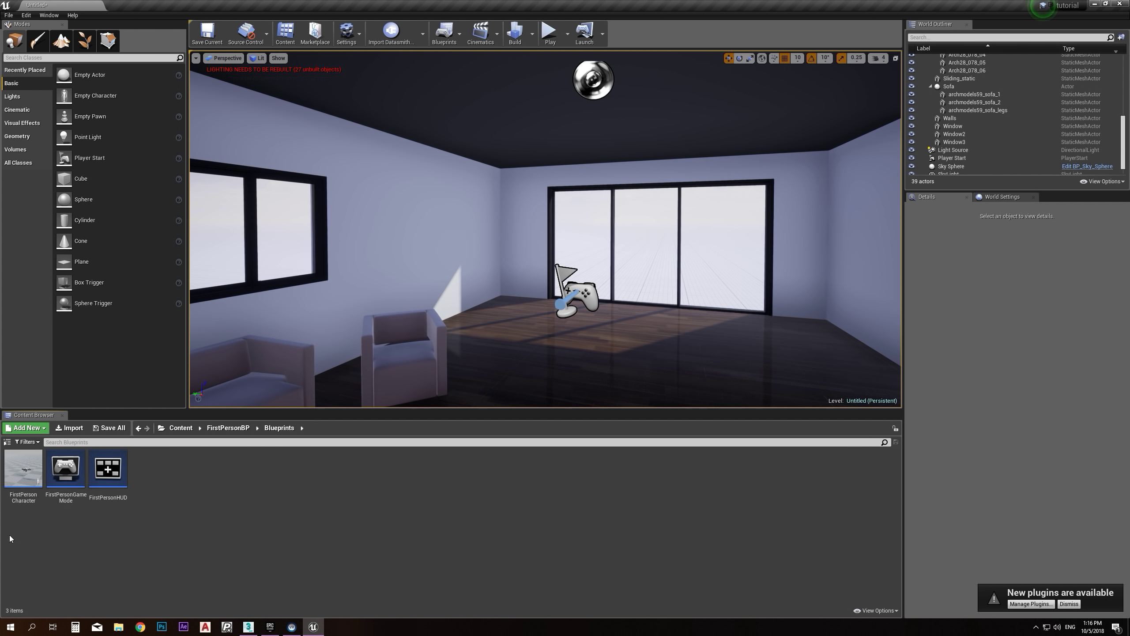
double_click(28, 479)
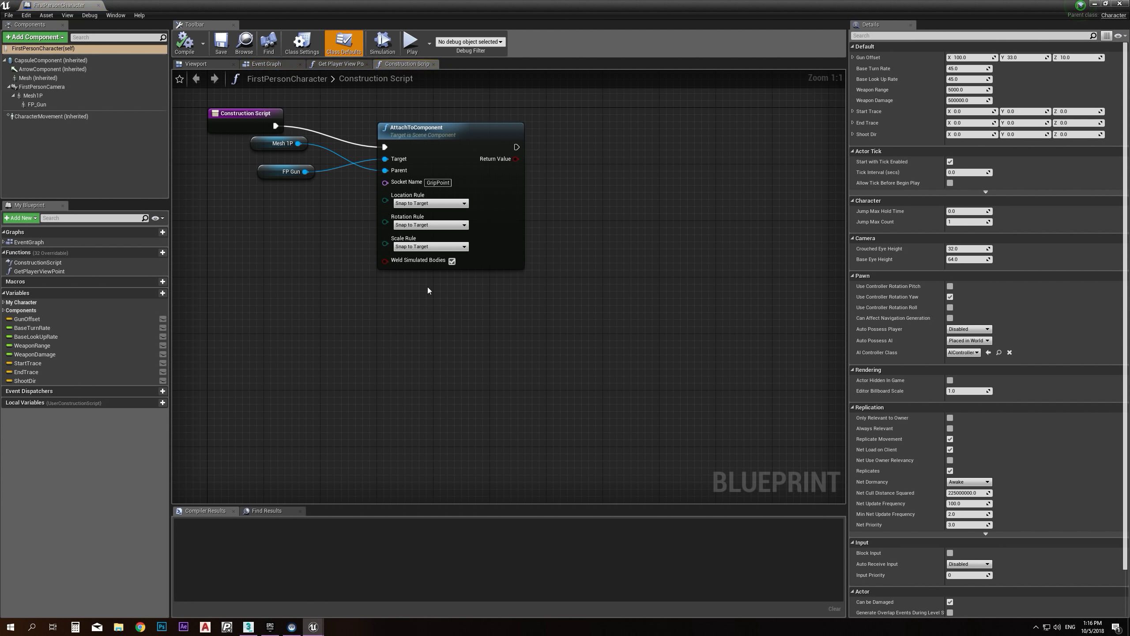
right_drag(300, 243, 430, 320)
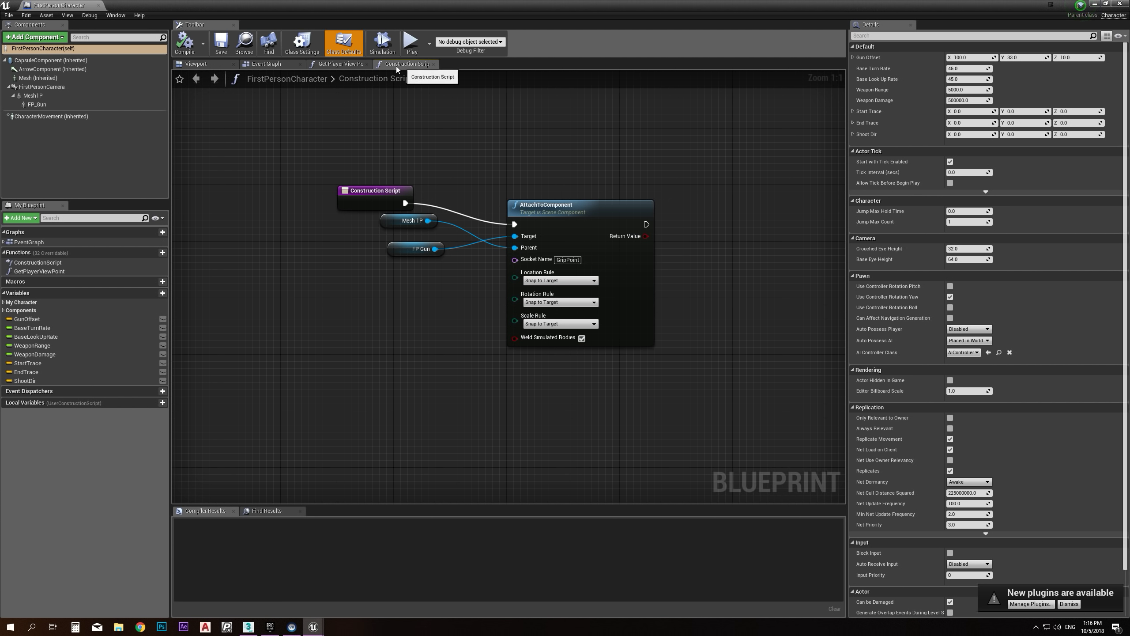
click(206, 65)
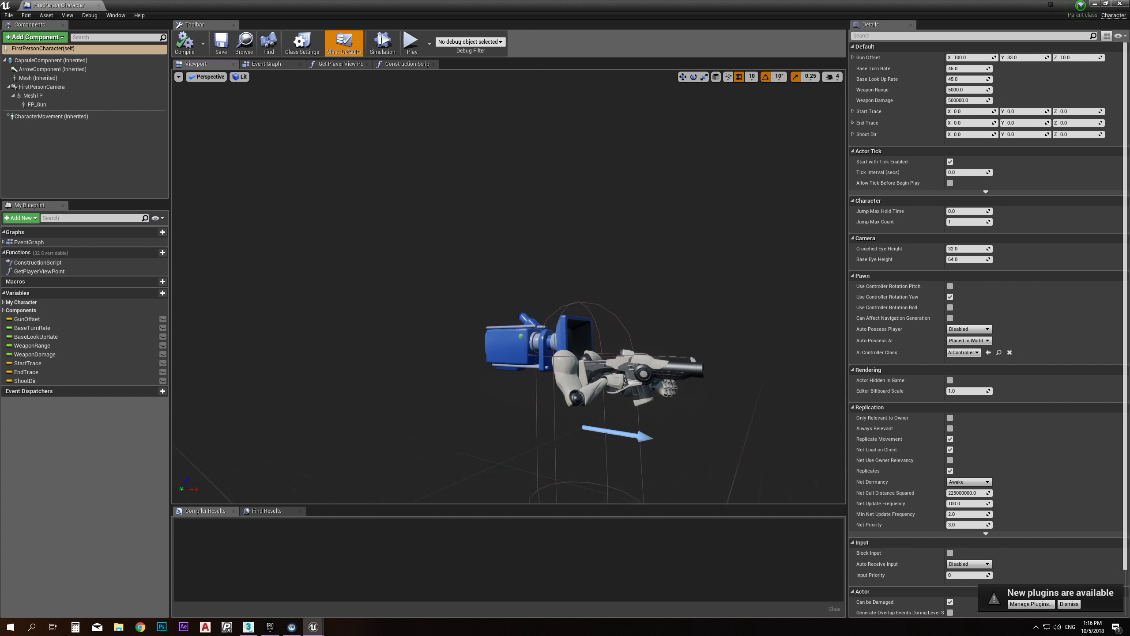
mouse_move(533, 251)
right_down()
mouse_move(529, 295)
mouse_move(533, 250)
right_up()
scroll(533, 251, up, 3)
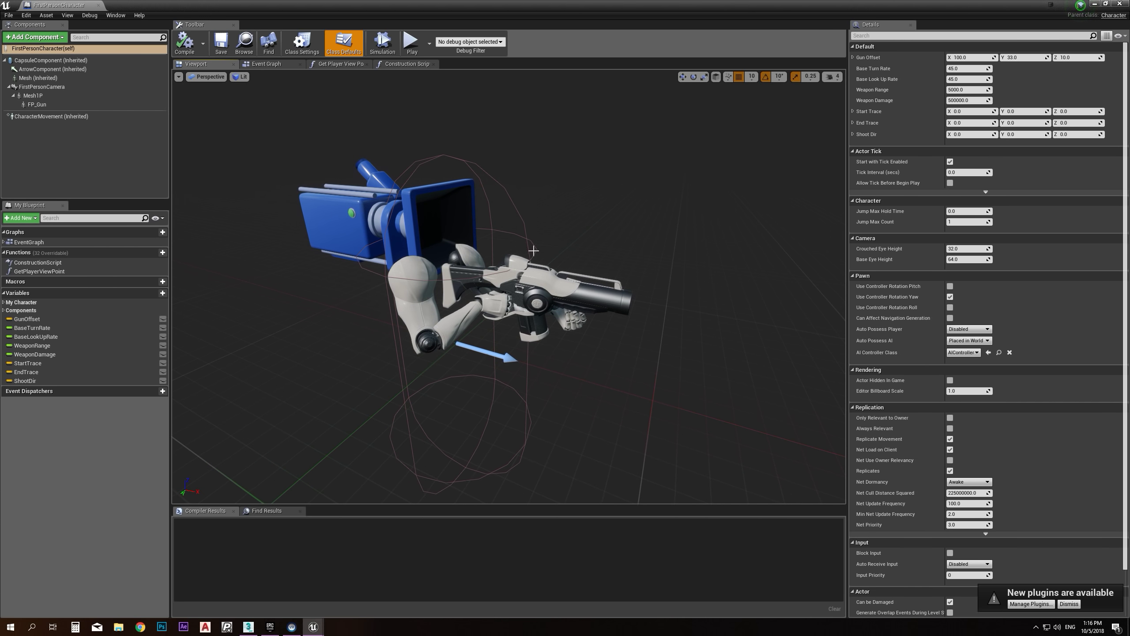
Turn off the Visible rendering option for the FP_Gun component and the Mesh1P arms component
click(540, 283)
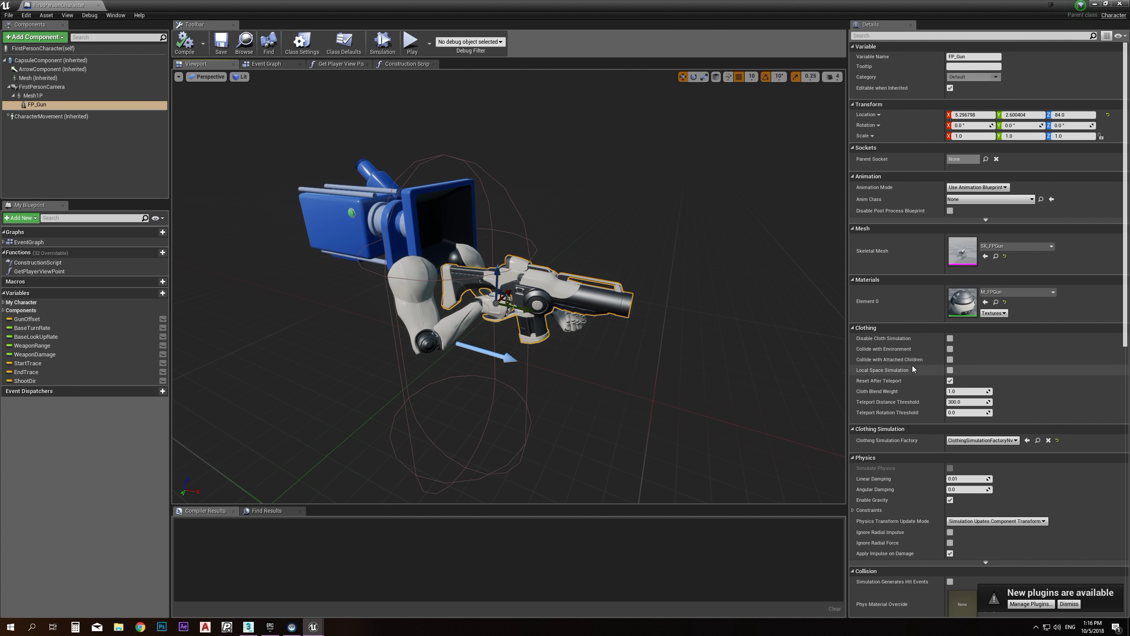
scroll(921, 355, down, 3)
scroll(921, 355, down, 5)
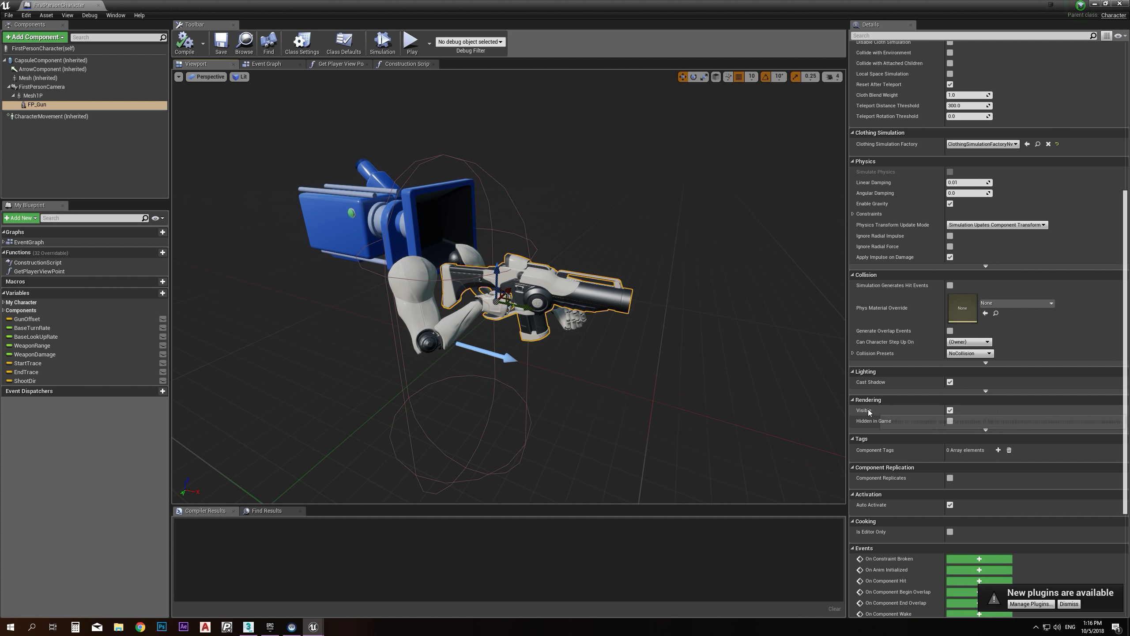
click(950, 410)
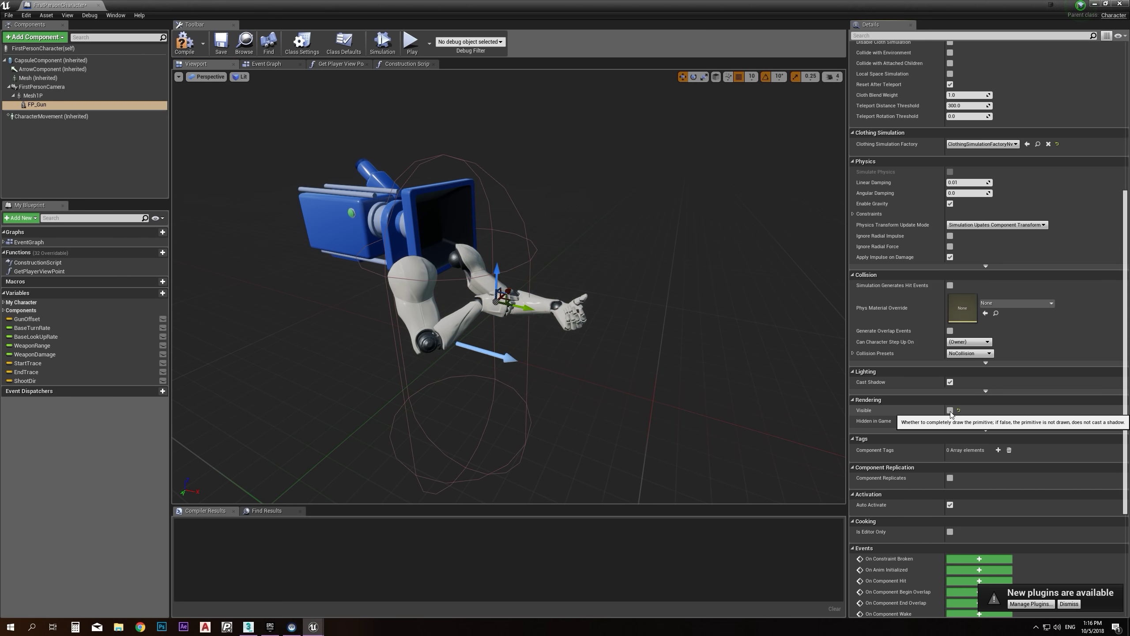
click(464, 318)
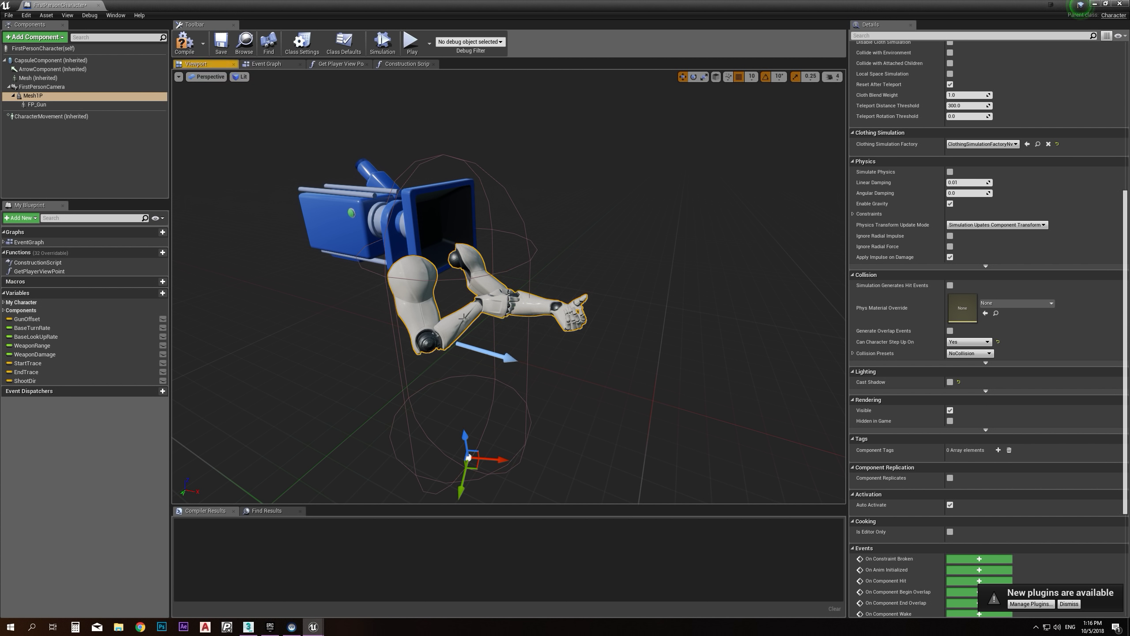
click(950, 410)
Compile and save the FirstPersonCharacter blueprint, and close its editor
click(184, 41)
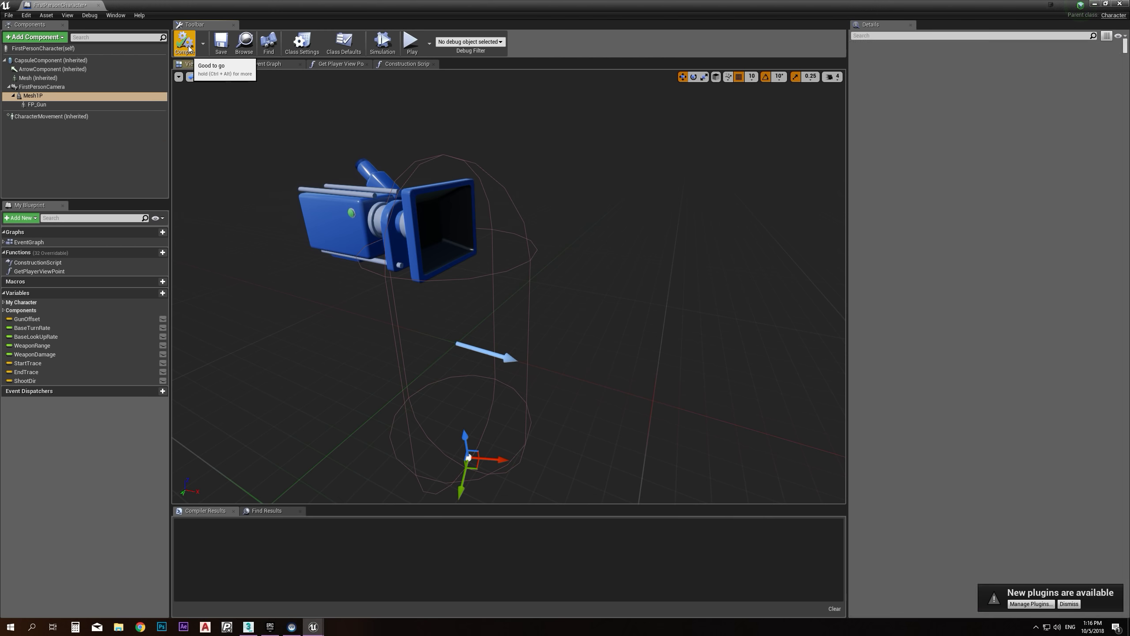
click(221, 44)
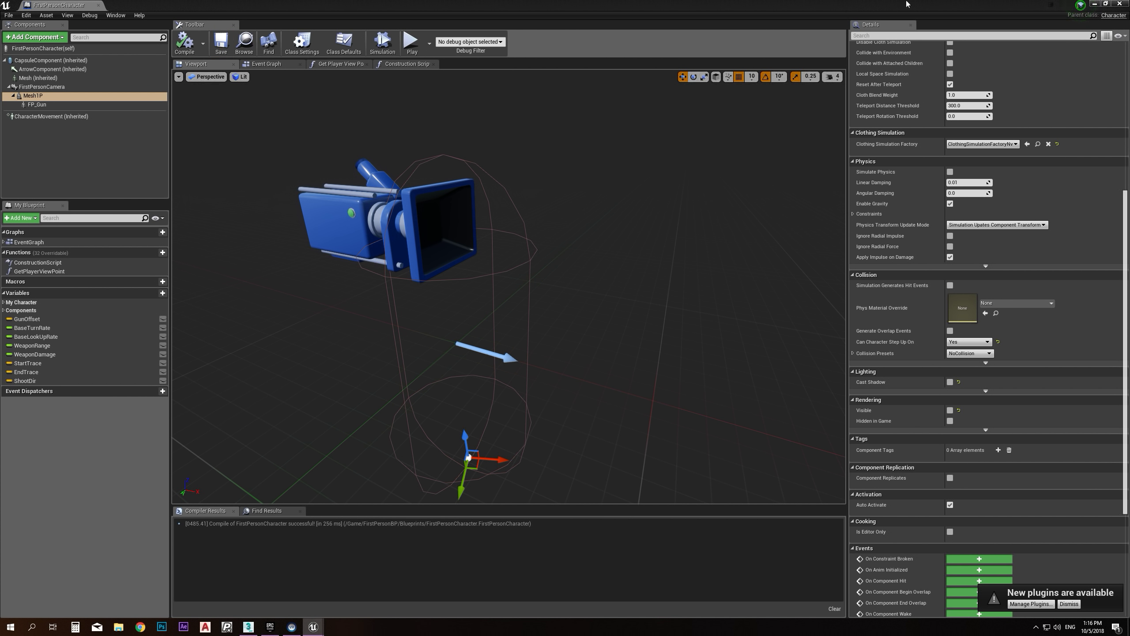
click(1118, 4)
Play the level, walk through the room to check the view without gun and arms, and end the session
click(550, 32)
key(w)
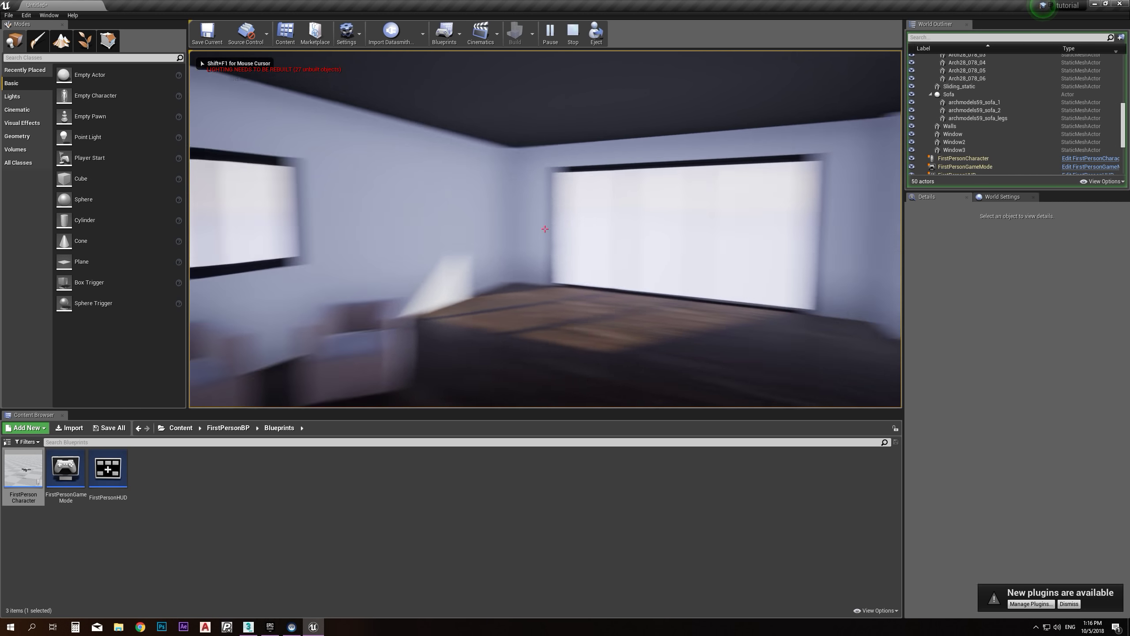
key(w)
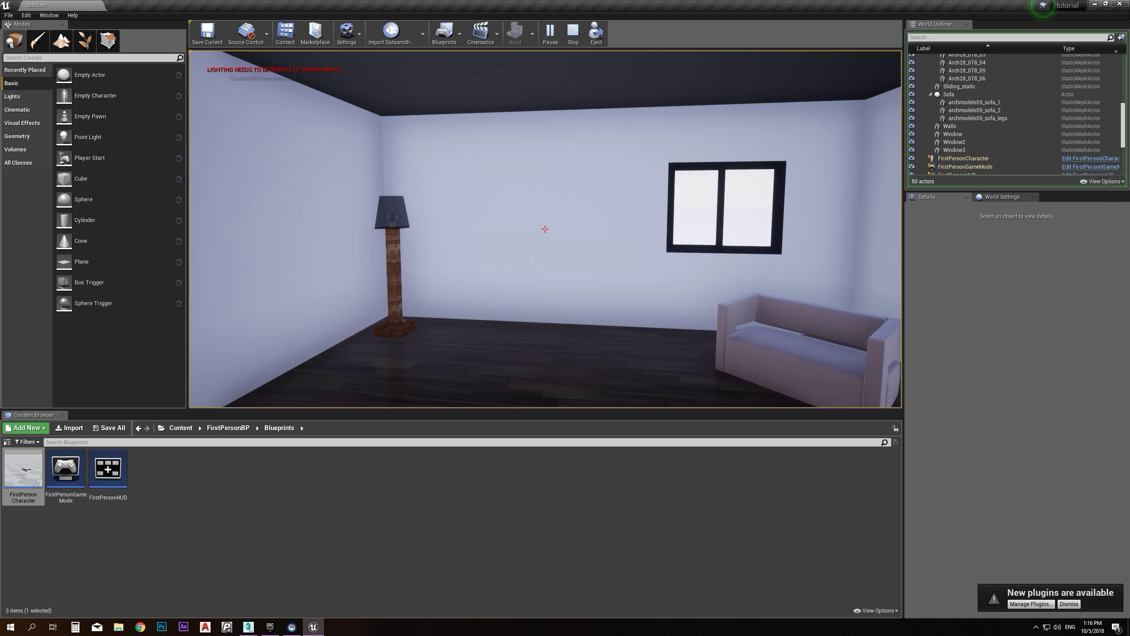
key(Escape)
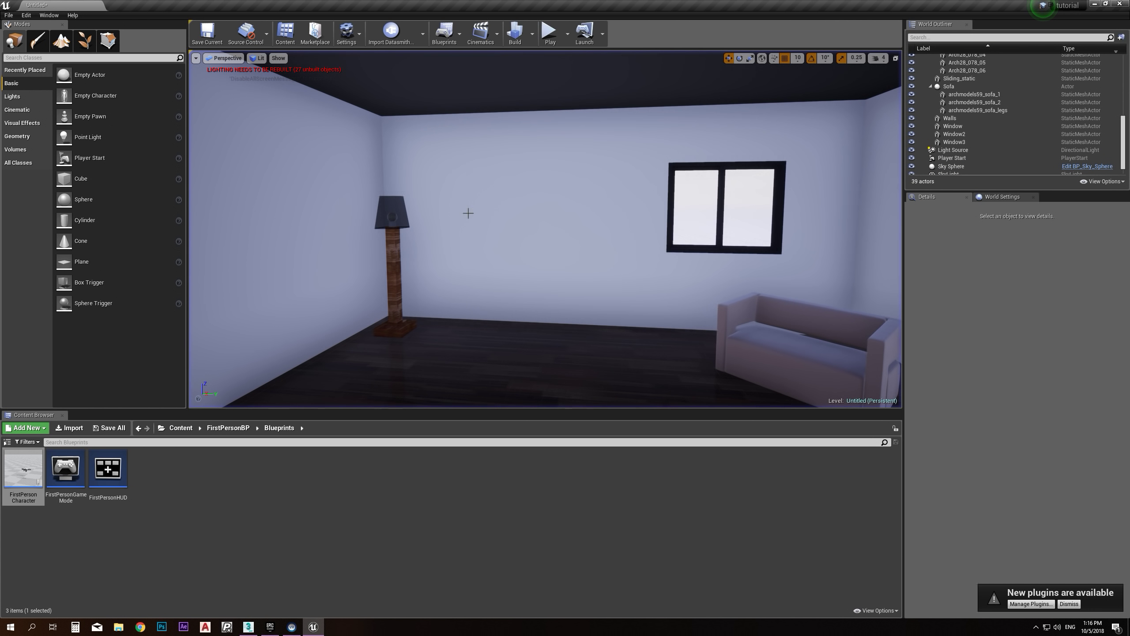
Reopen the FirstPersonCharacter blueprint and locate the Spawn projectile group in its Event Graph
double_click(23, 467)
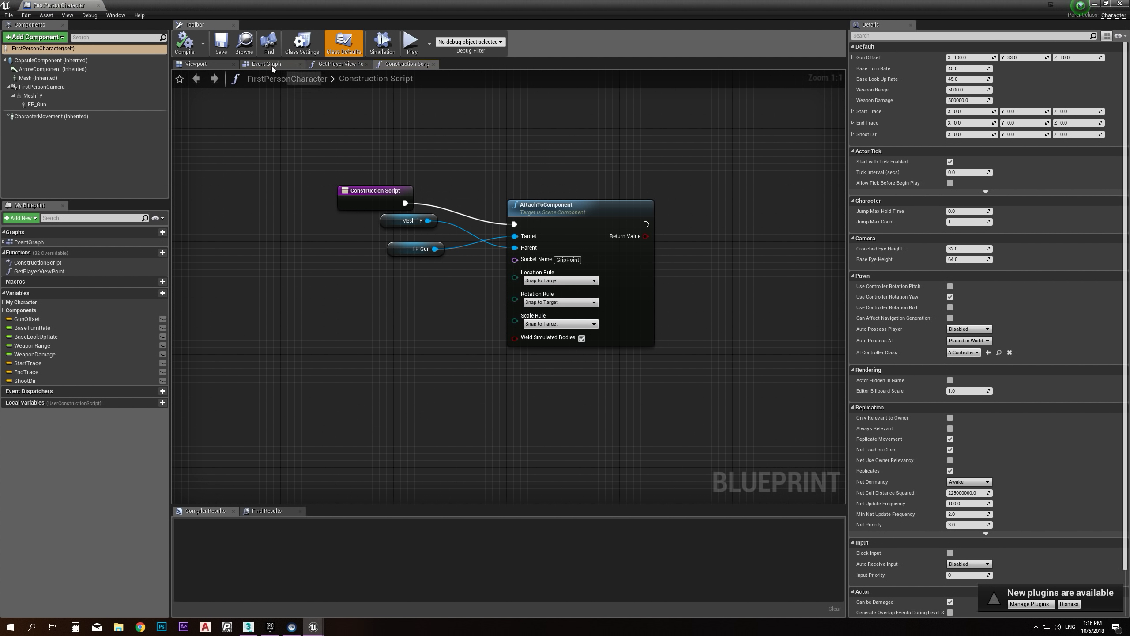
click(270, 64)
scroll(461, 249, down, 4)
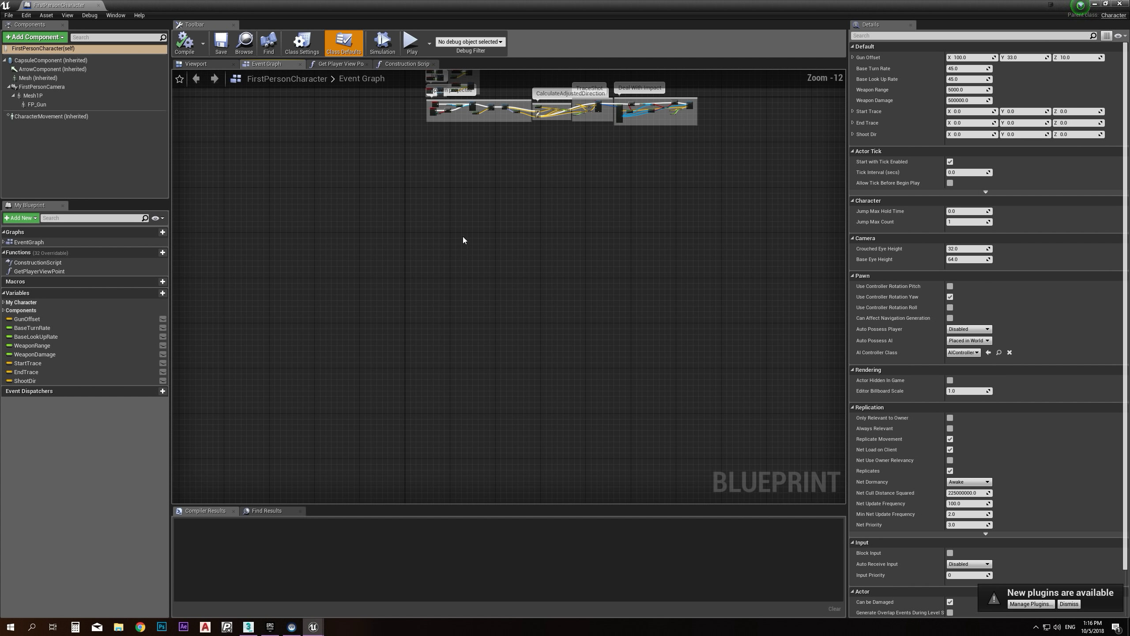
right_drag(490, 194, 420, 395)
scroll(369, 317, up, 9)
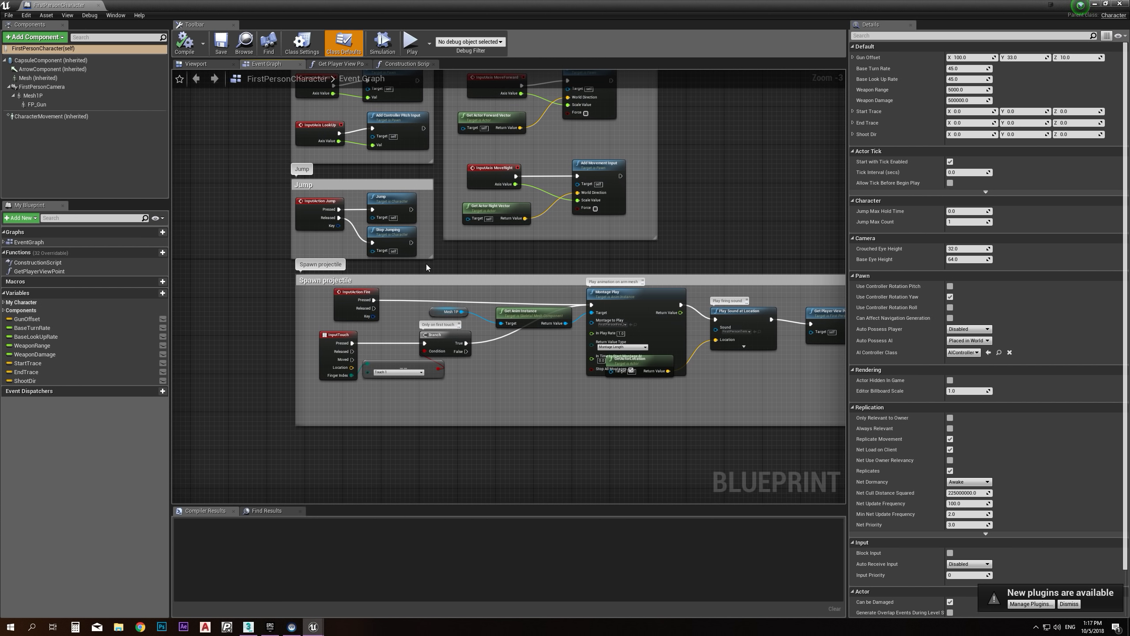
Delete the whole Spawn projectile comment group with its nodes, then compile and close the blueprint
right_drag(426, 264, 378, 262)
scroll(378, 262, down, 2)
right_drag(447, 261, 452, 260)
drag(289, 266, 465, 352)
drag(668, 424, 689, 426)
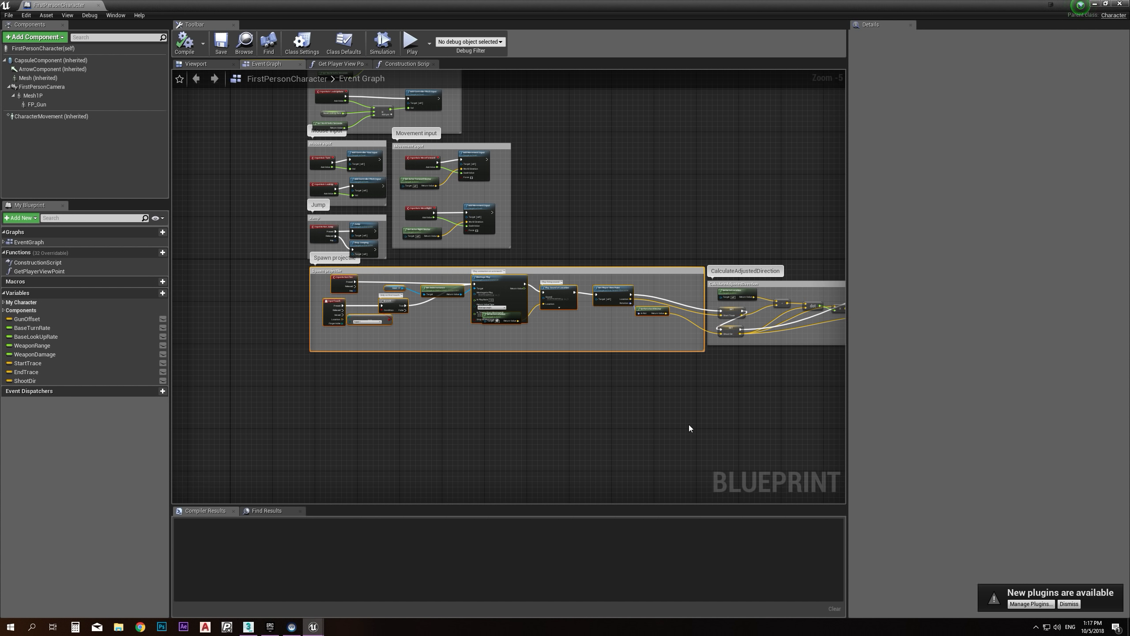
key(Delete)
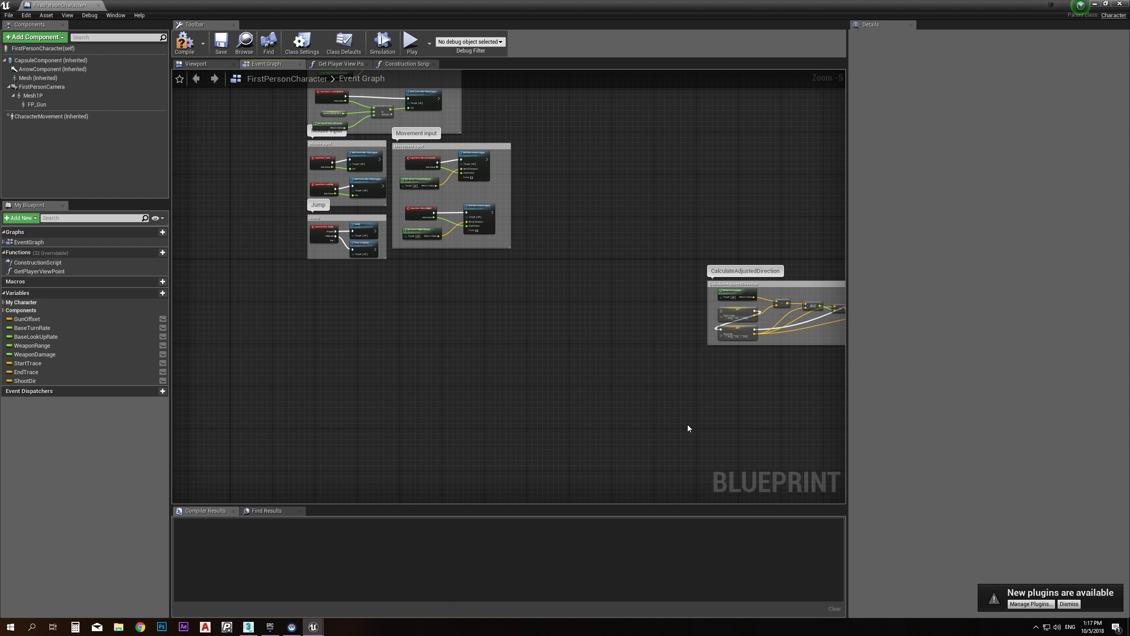
click(190, 44)
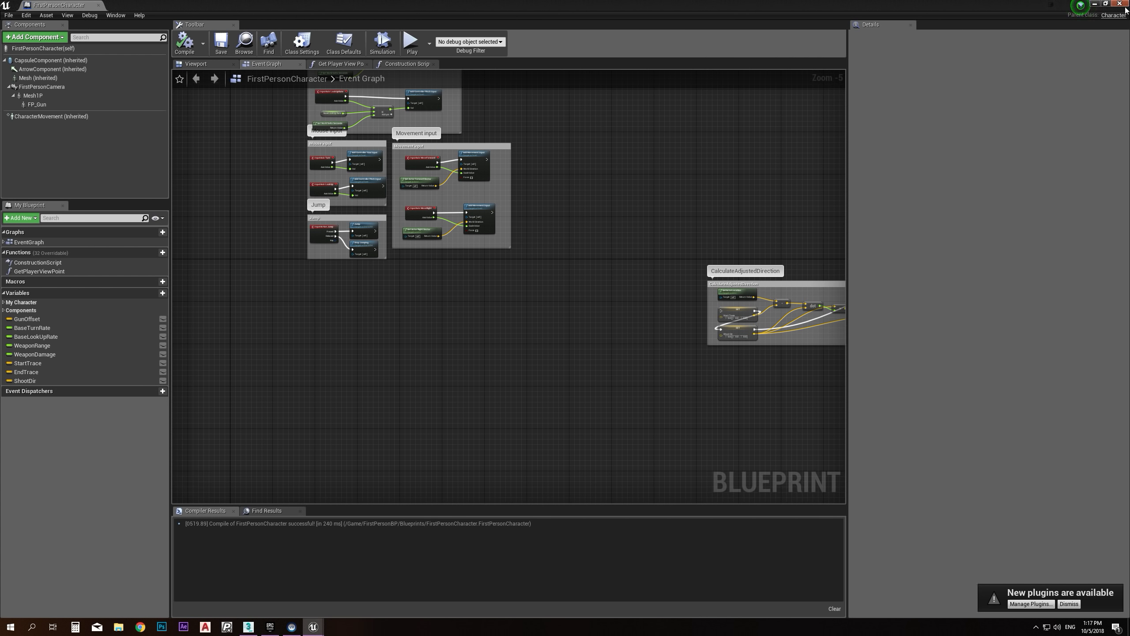
click(1120, 4)
Play the level again, walk around to test the character without projectile firing, and end the play session
click(550, 32)
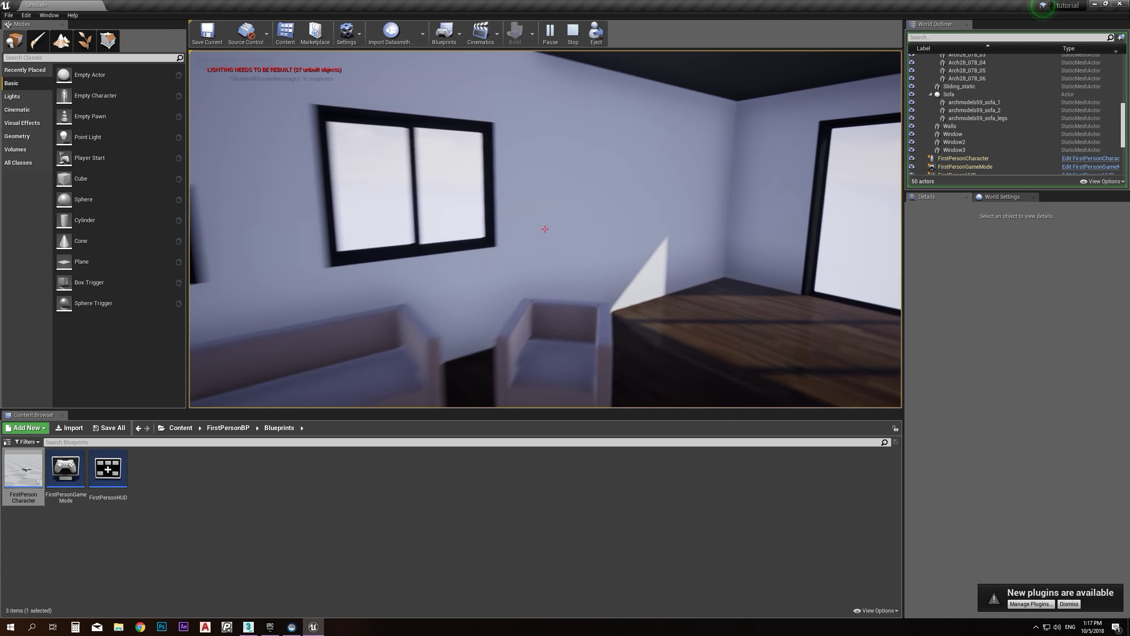
key(d)
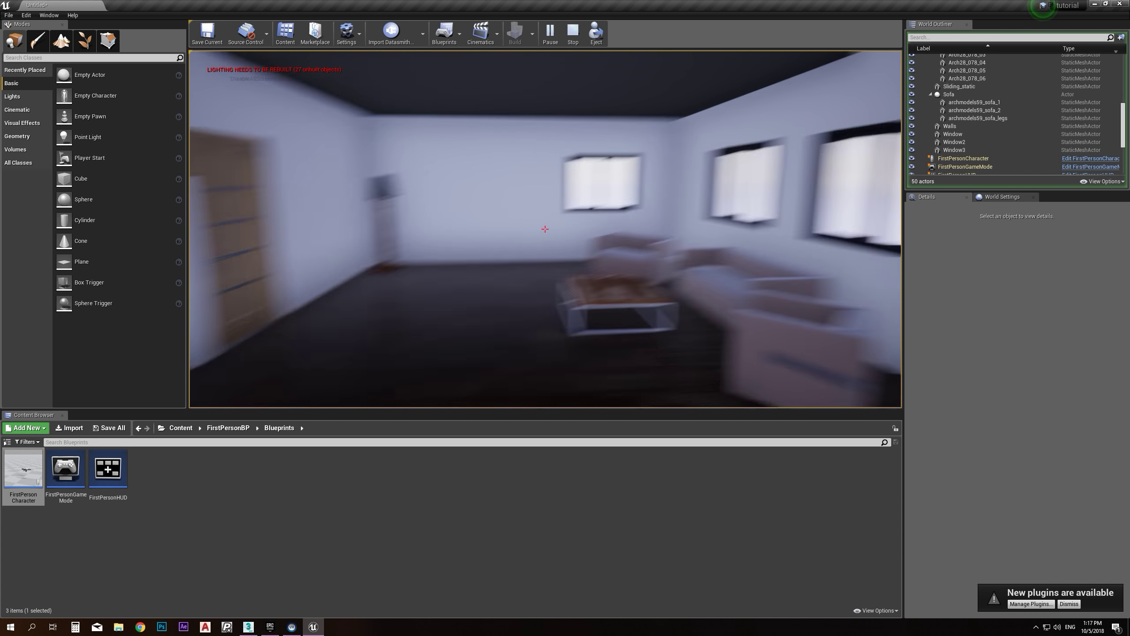
key(w)
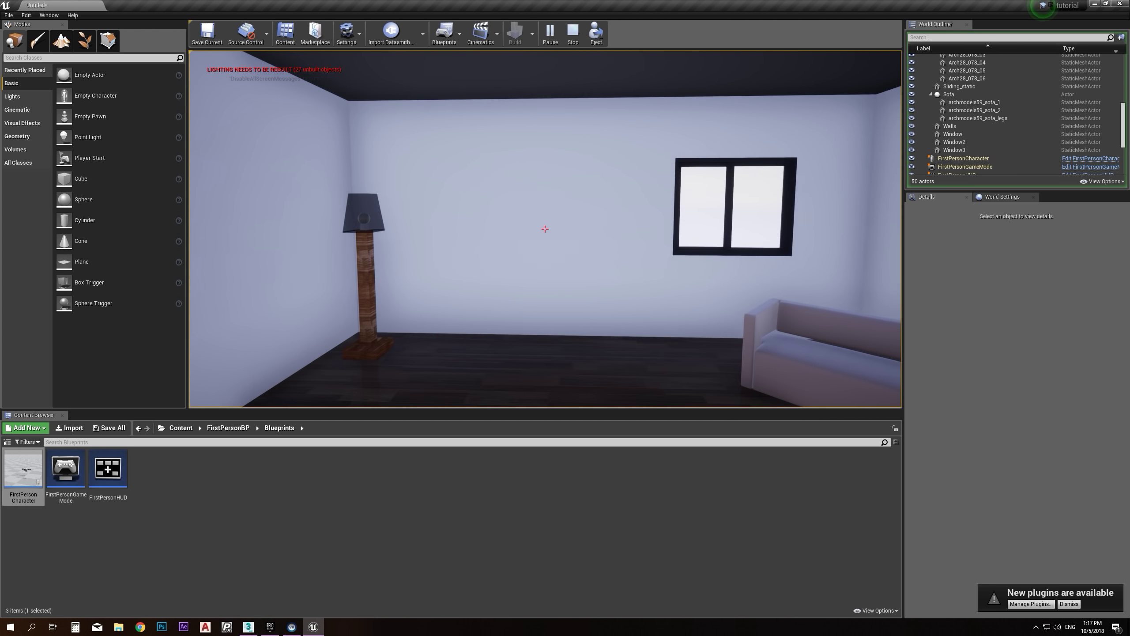
key(Escape)
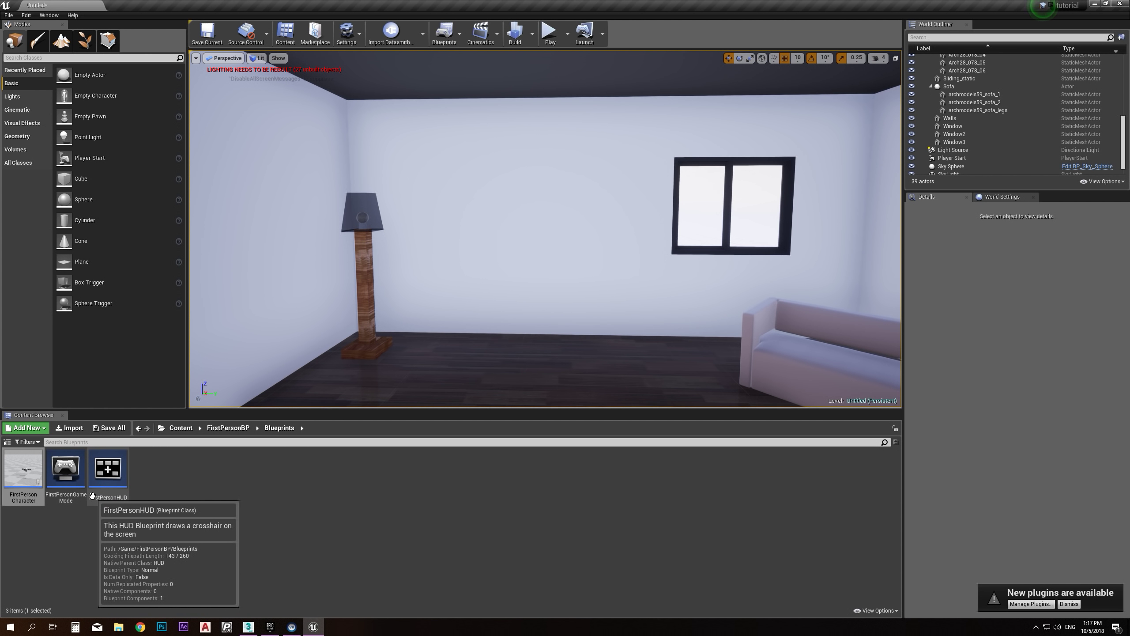
Open the FirstPersonHUD blueprint and locate the crosshair-drawing nodes in its Event Graph
double_click(112, 473)
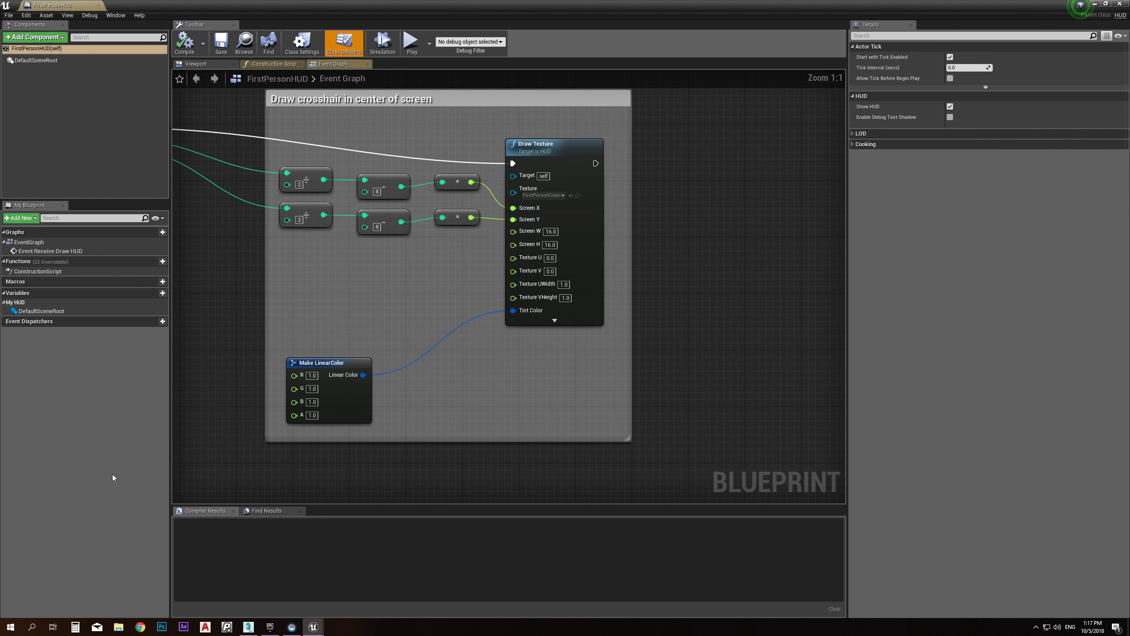
right_drag(387, 259, 641, 340)
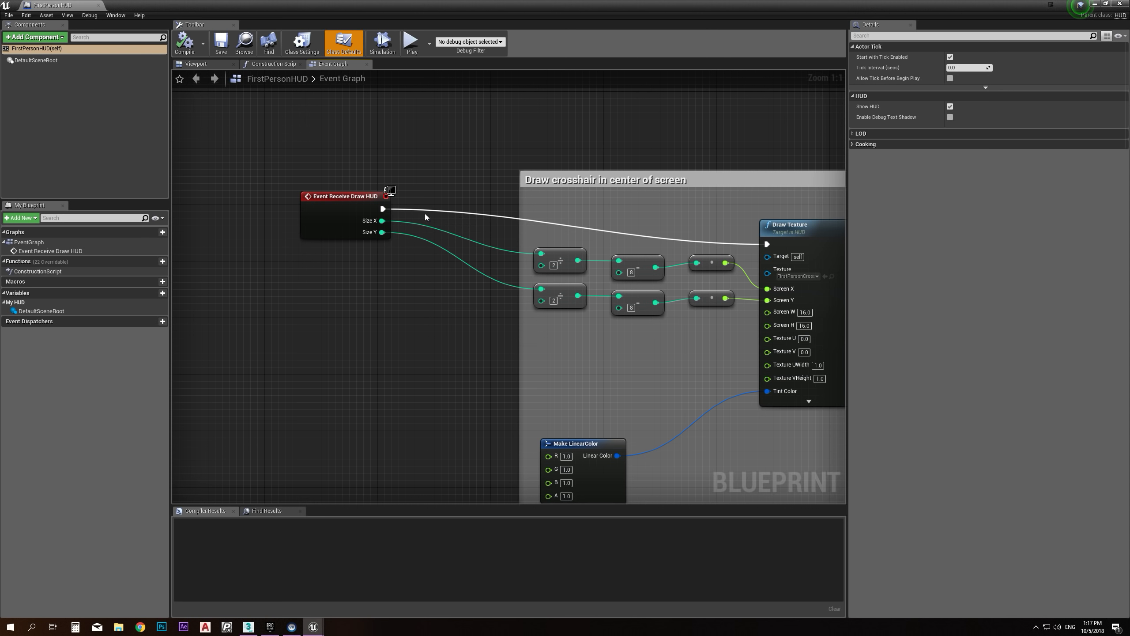
scroll(463, 230, down, 3)
Delete the "Draw crosshair in center of screen" group with its nodes and compile the FirstPersonHUD blueprint
drag(460, 143, 599, 312)
drag(767, 451, 785, 463)
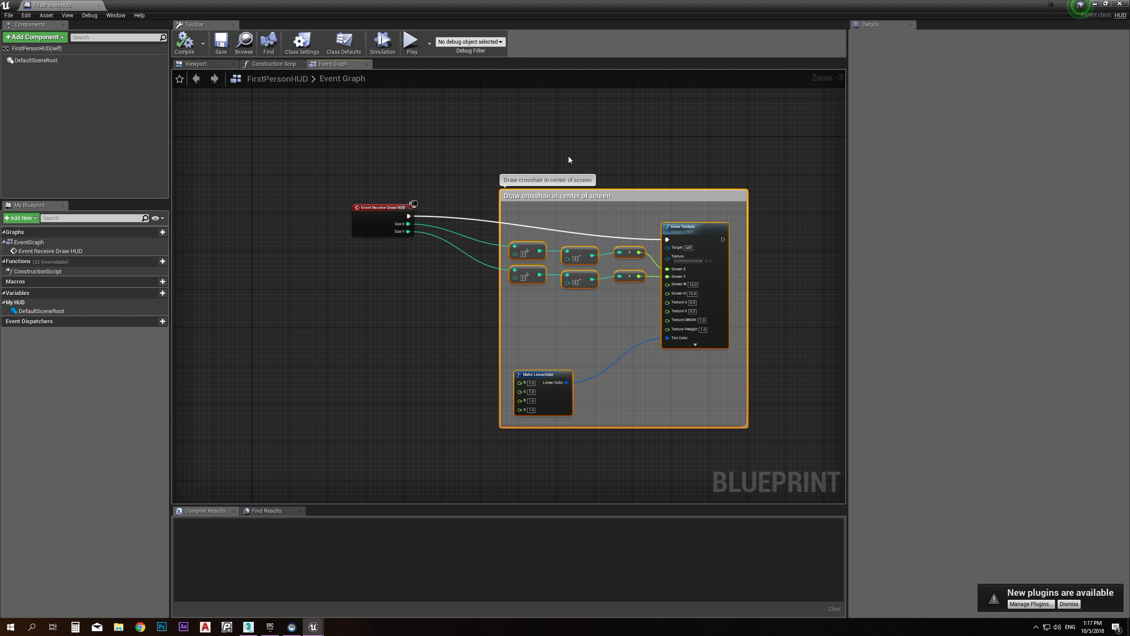
key(Delete)
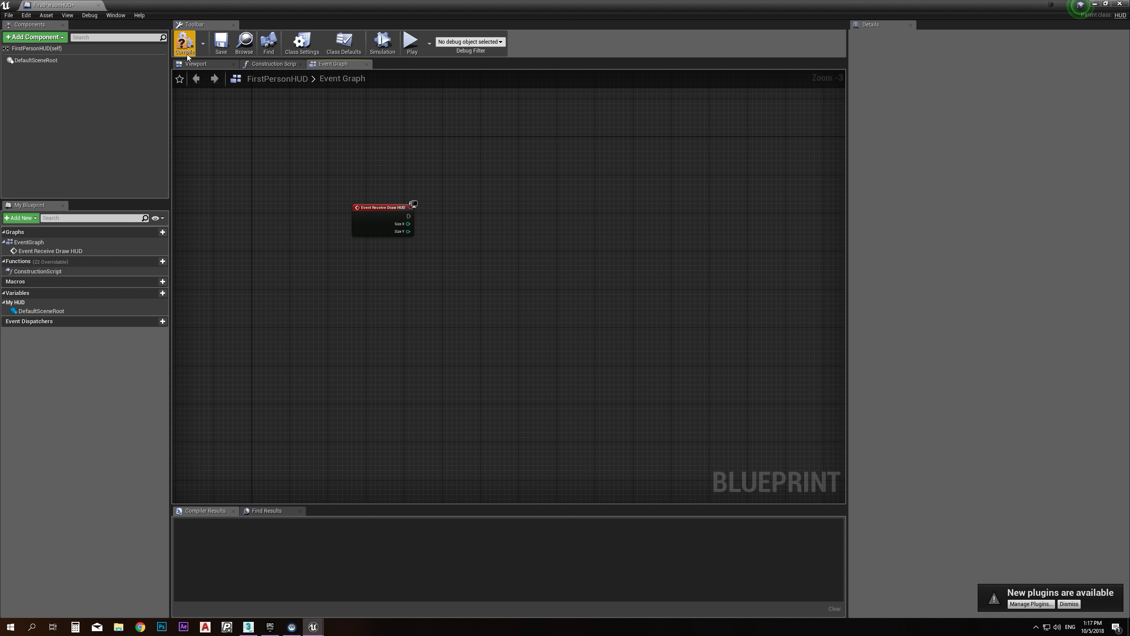
click(184, 46)
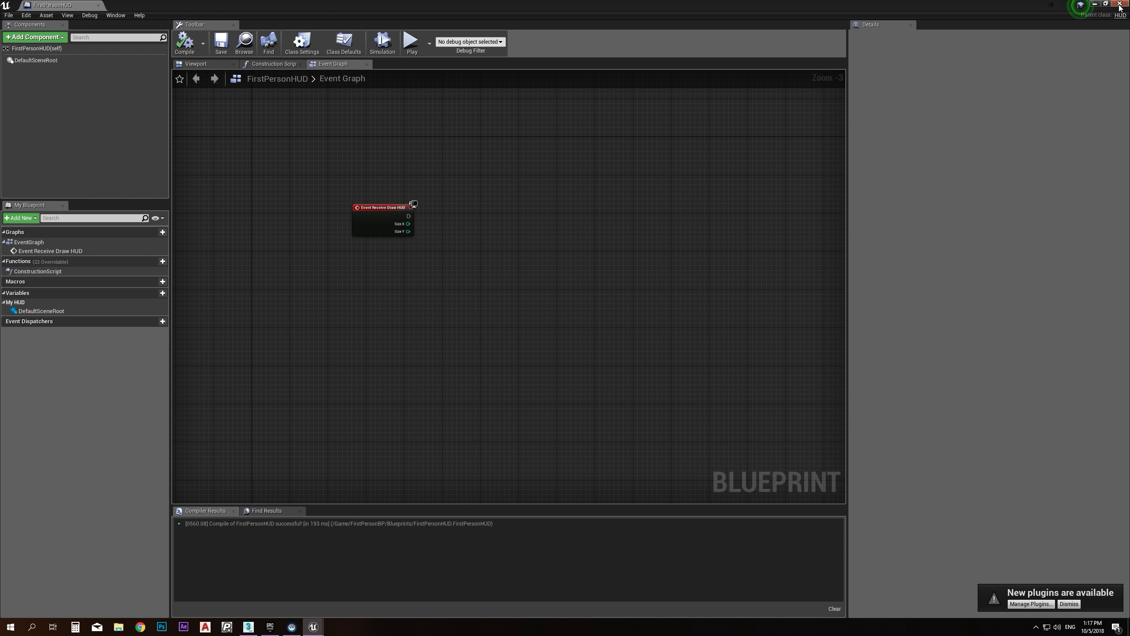
Close the FirstPersonHUD blueprint, walk around the room in the running play session to test it without the crosshair, and end the session
click(1120, 3)
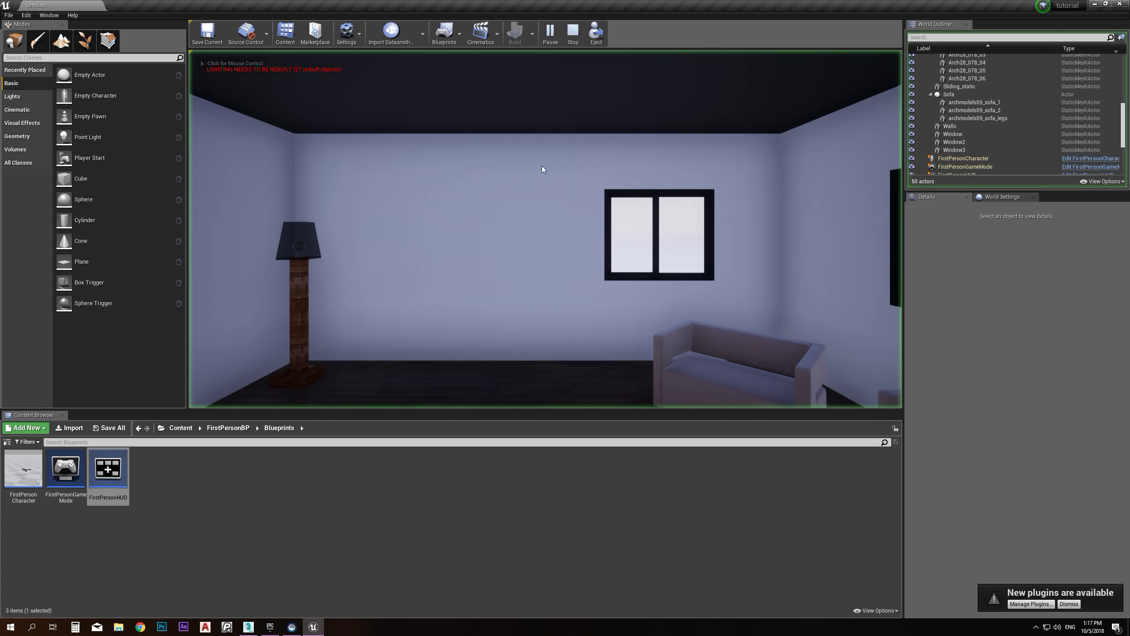
click(542, 166)
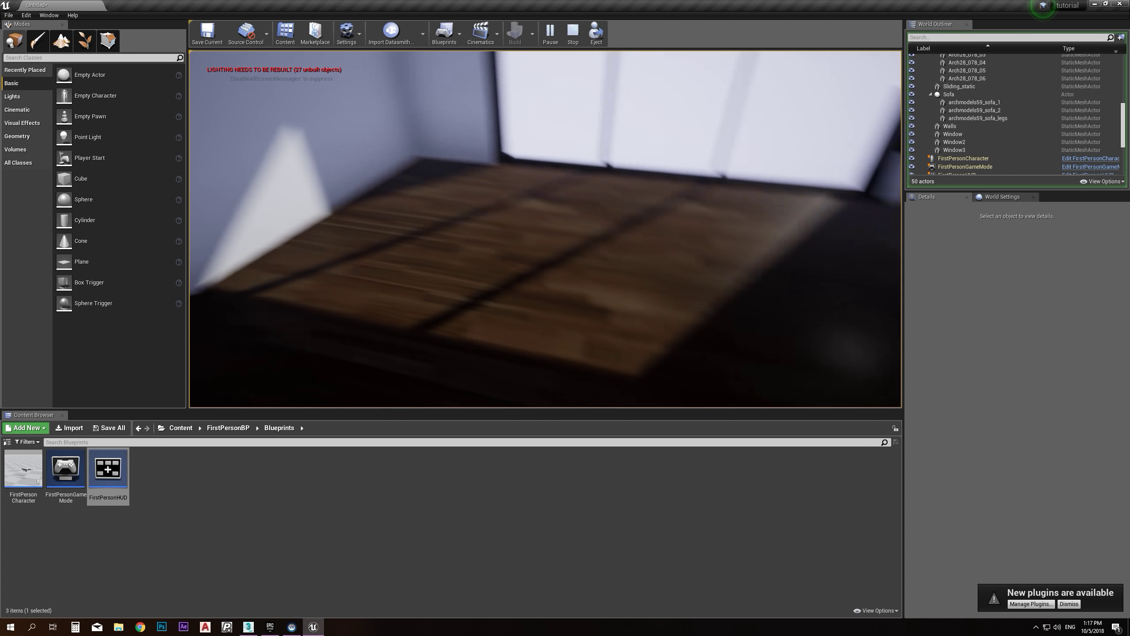
key(w)
key(a)
key(d)
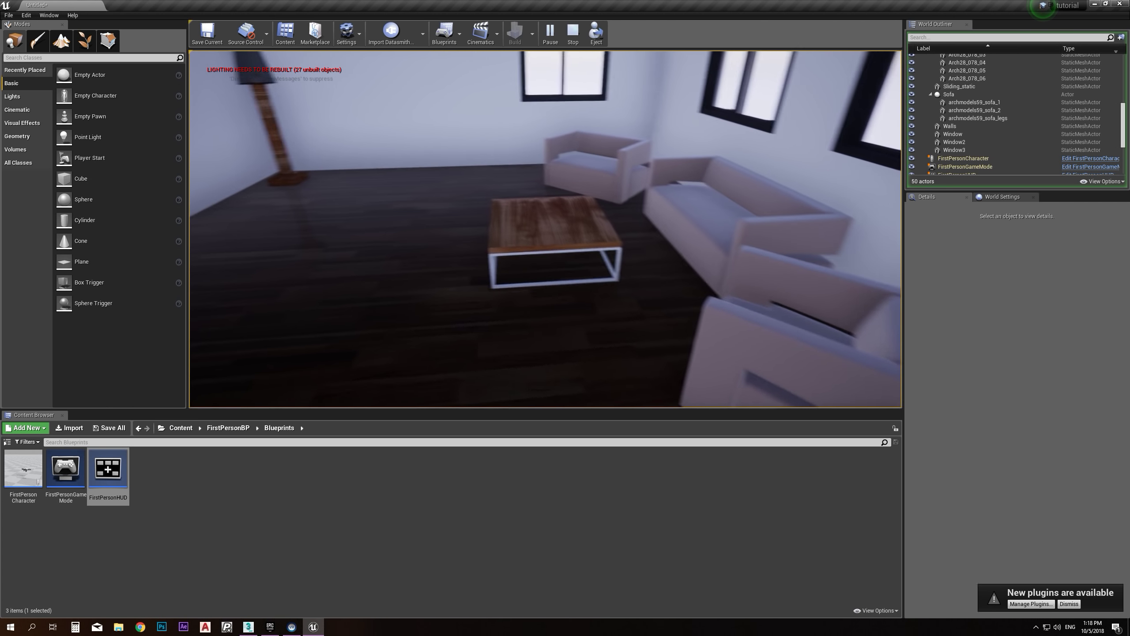
key(w)
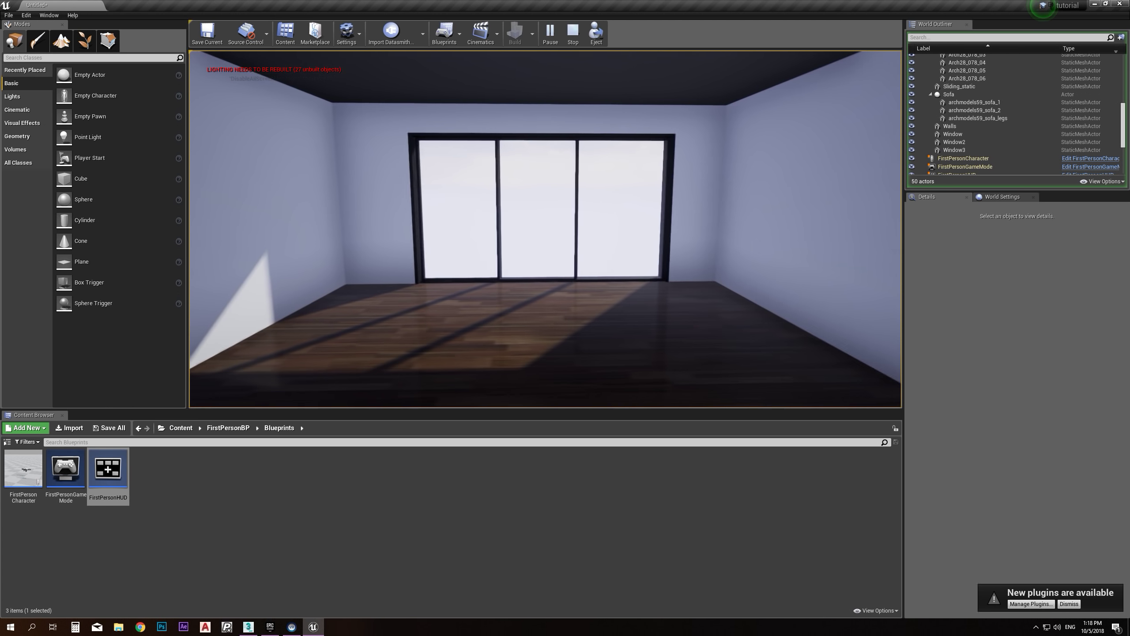
key(Escape)
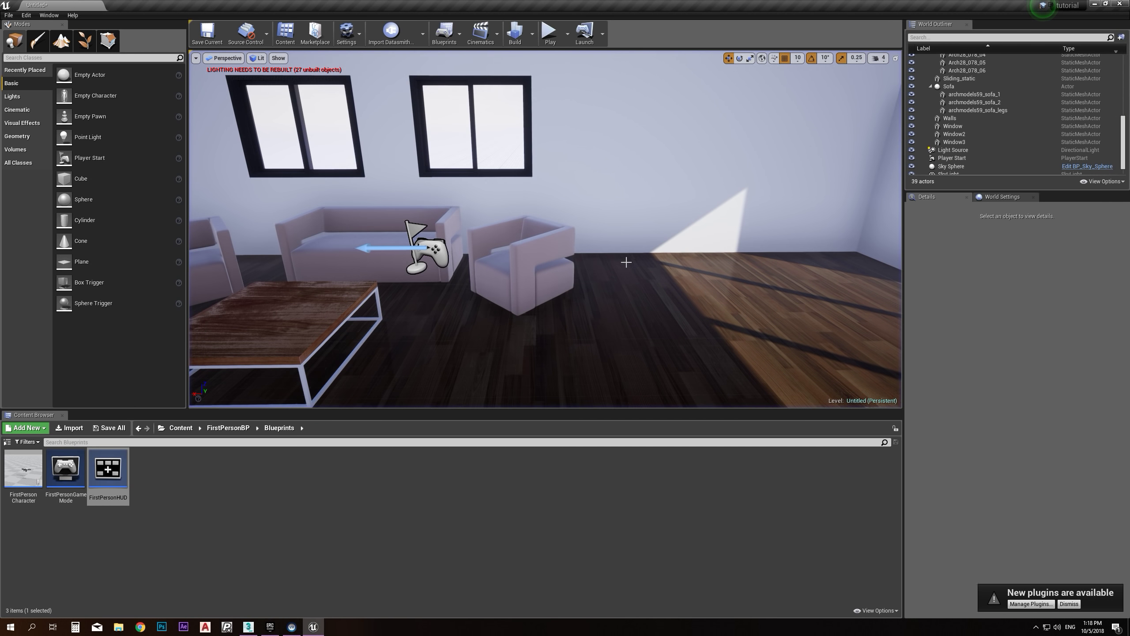
Examine the room's interior from several sides, and inspect the whole building from outside around the large sliding window
right_drag(626, 262, 530, 252)
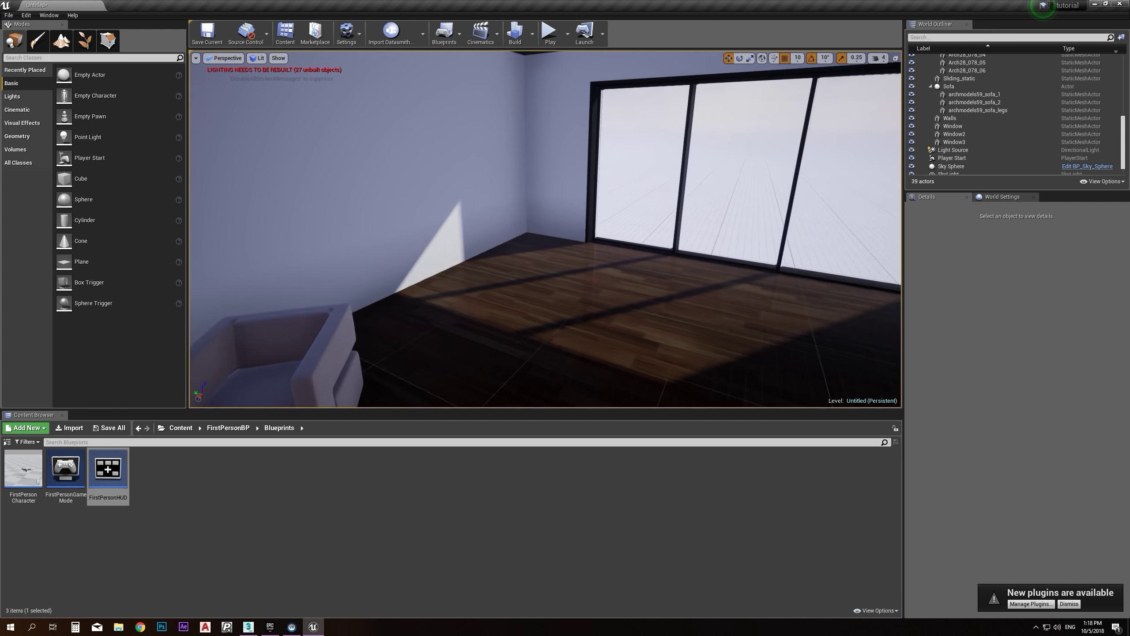
right_drag(546, 229, 539, 196)
key(w)
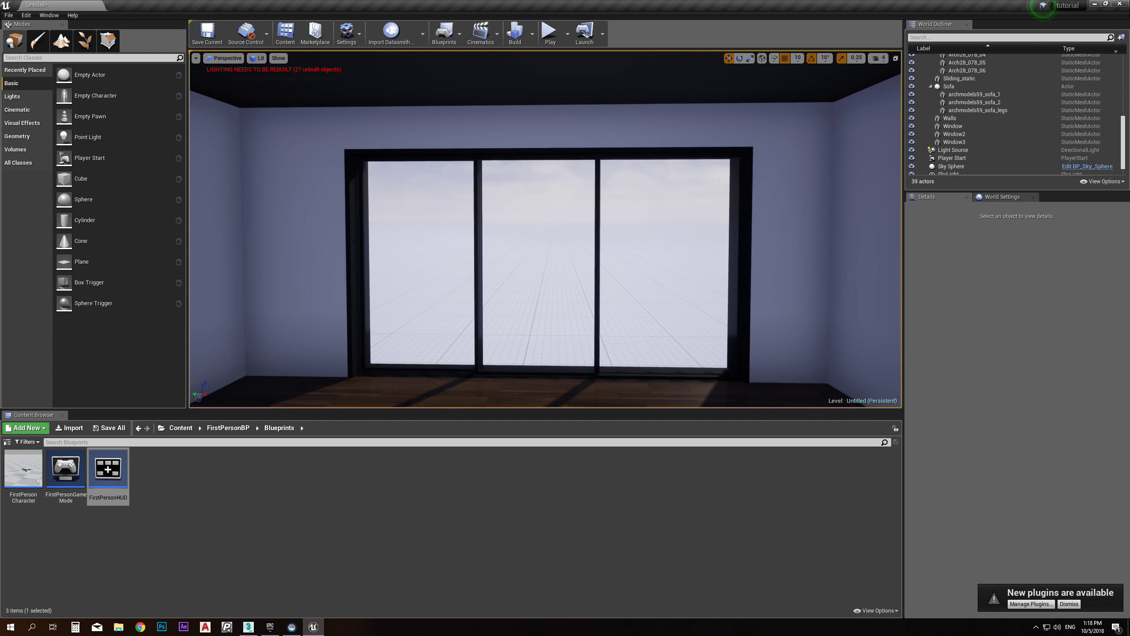
right_drag(545, 229, 267, 265)
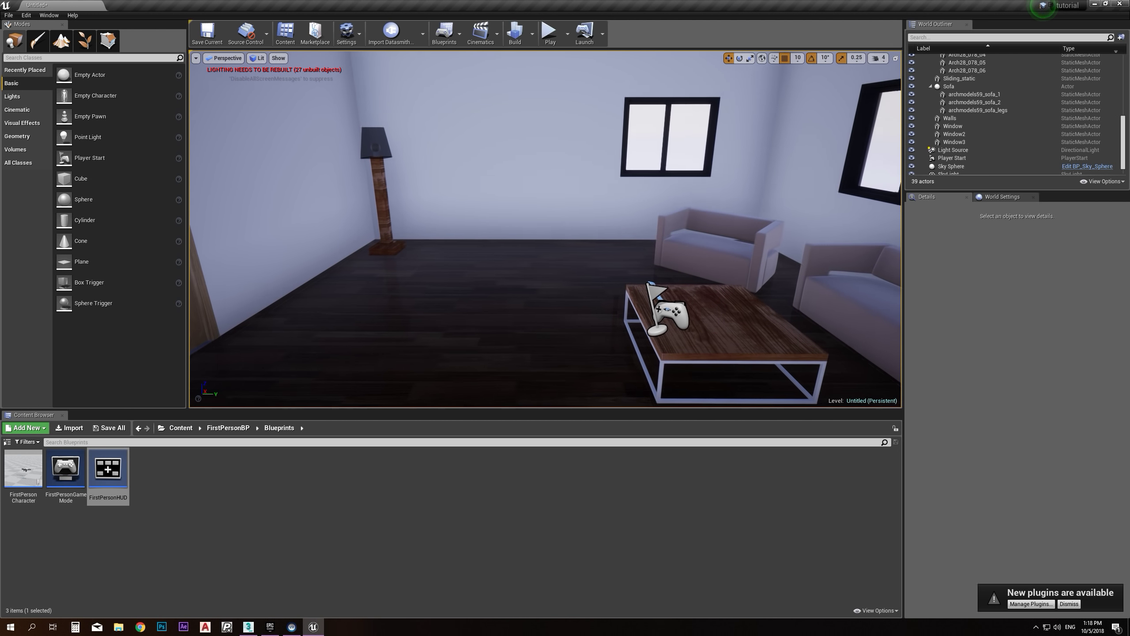
right_drag(546, 229, 676, 201)
right_drag(545, 229, 550, 169)
right_drag(546, 229, 338, 231)
right_drag(546, 229, 626, 262)
key(s)
key(w)
key(s)
key(s)
key(w)
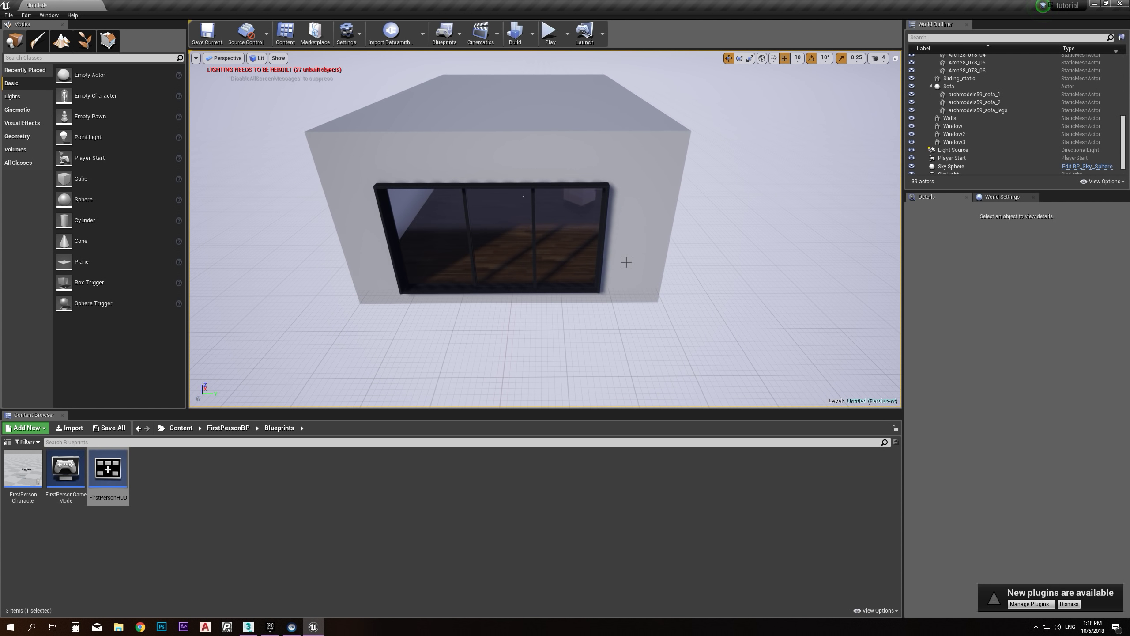
click(532, 40)
right_drag(563, 208, 592, 249)
key(w)
key(s)
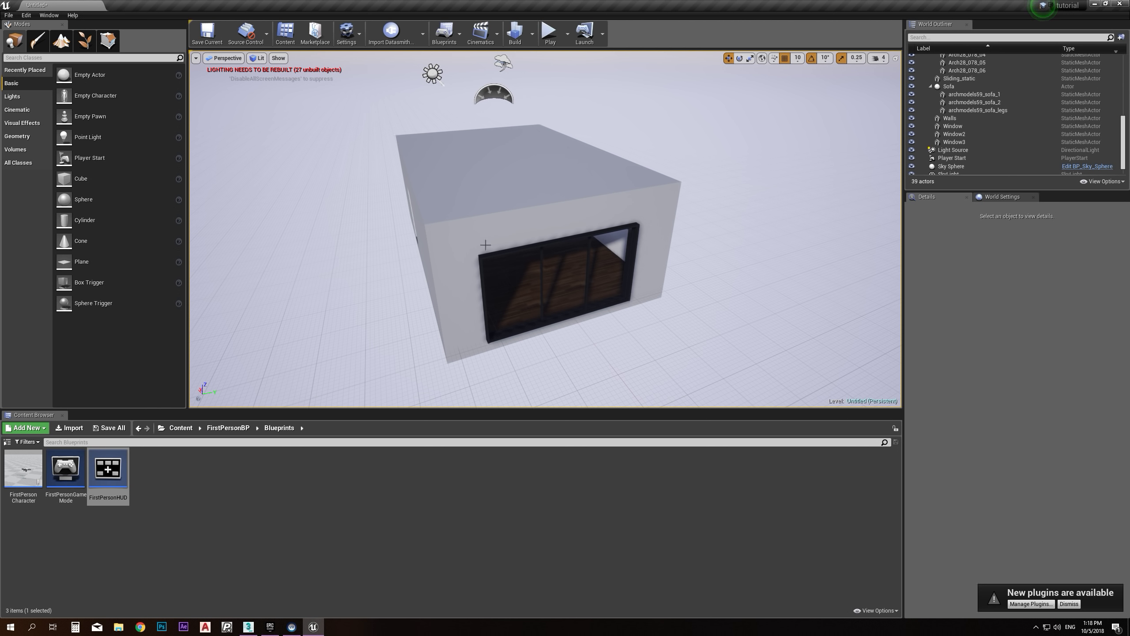
Search the placeable actors for "importa" and place a Lightmass Importance Volume in the level beside the building
click(50, 57)
text(importahn=)
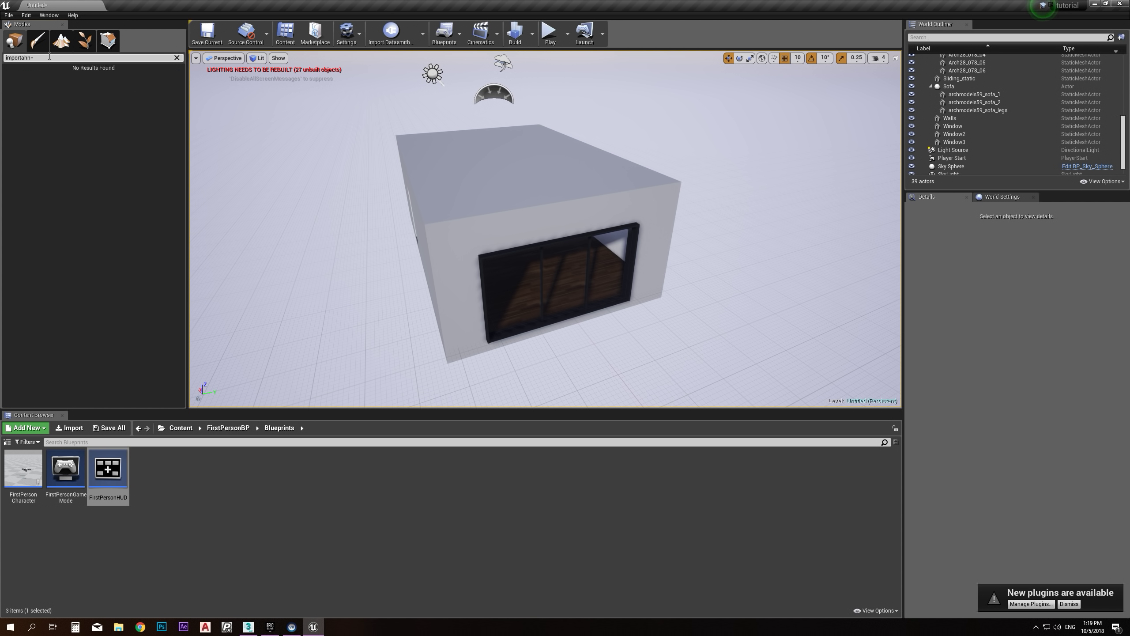
key(BackSpace)
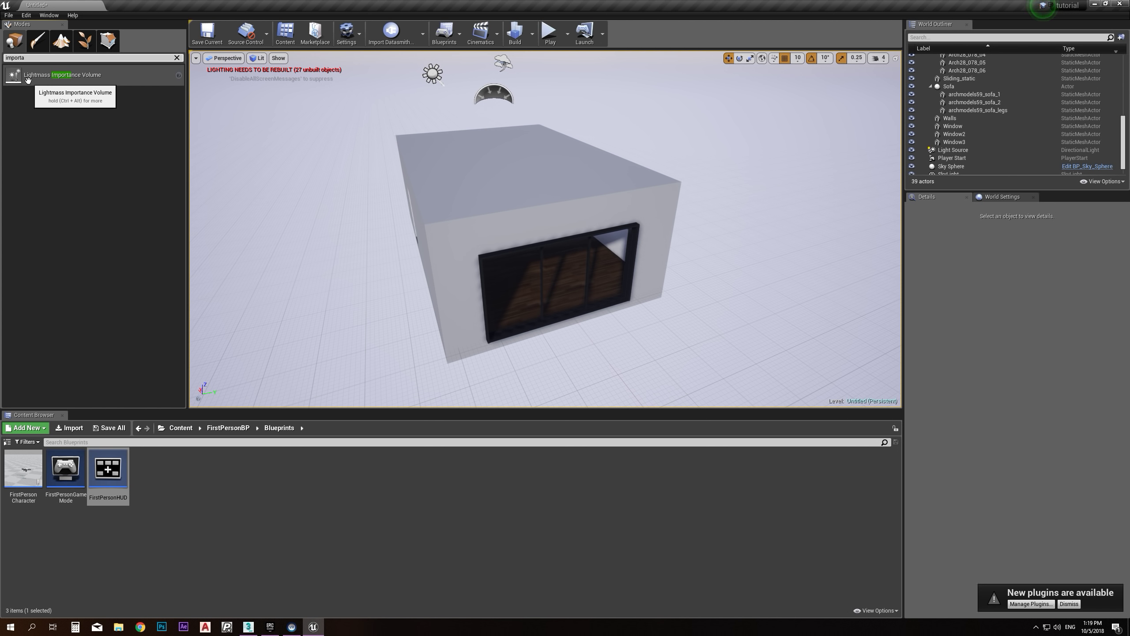
drag(55, 79, 356, 313)
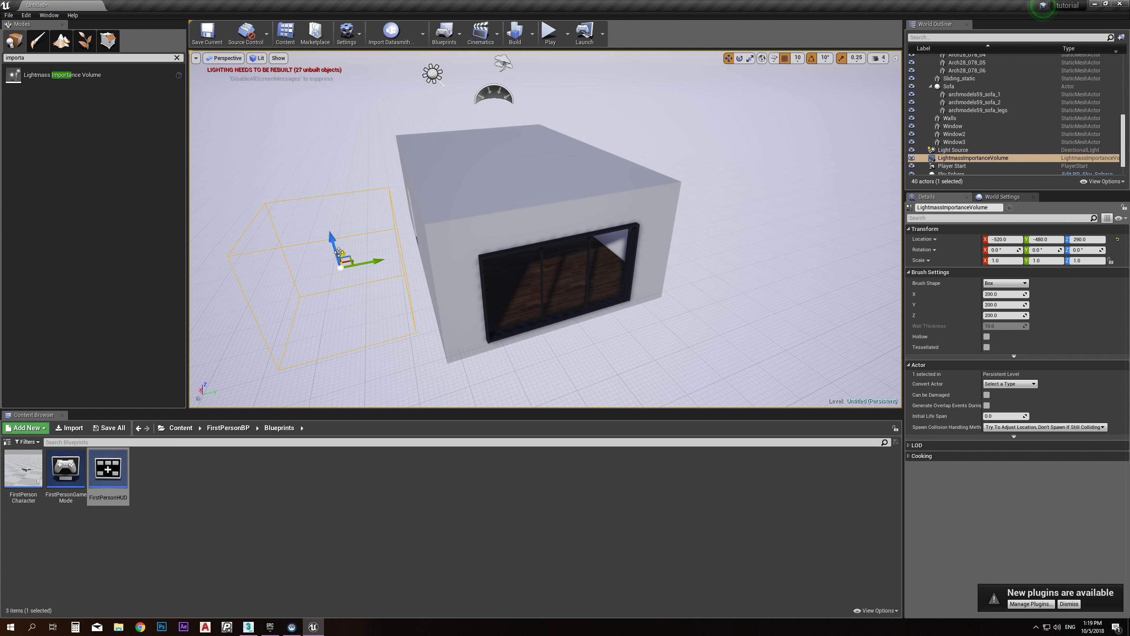
In the Top view, move the Lightmass Importance Volume to the middle of the building at X 0, Y 0
click(228, 61)
click(237, 91)
right_drag(441, 198, 502, 125)
scroll(552, 116, down, 1)
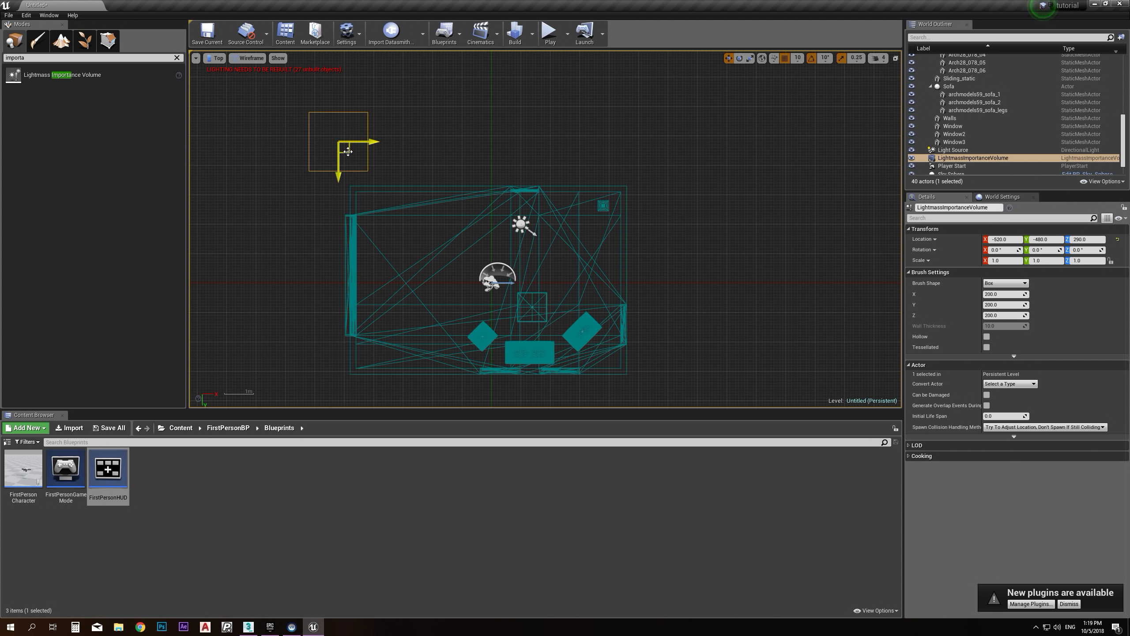
drag(348, 151, 504, 289)
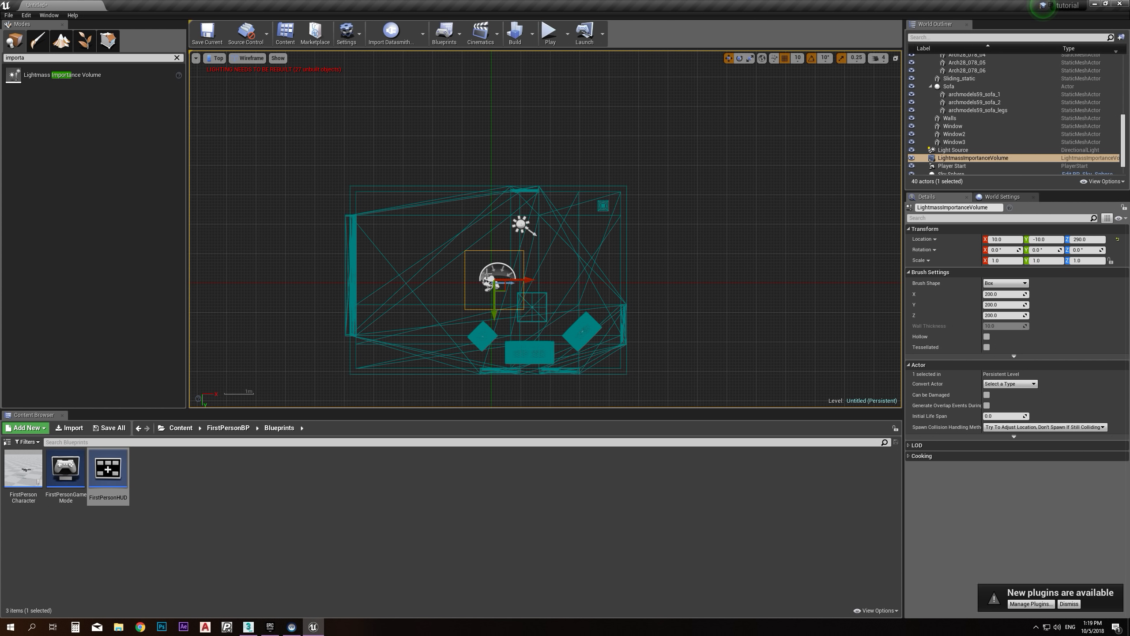
right_drag(444, 290, 457, 263)
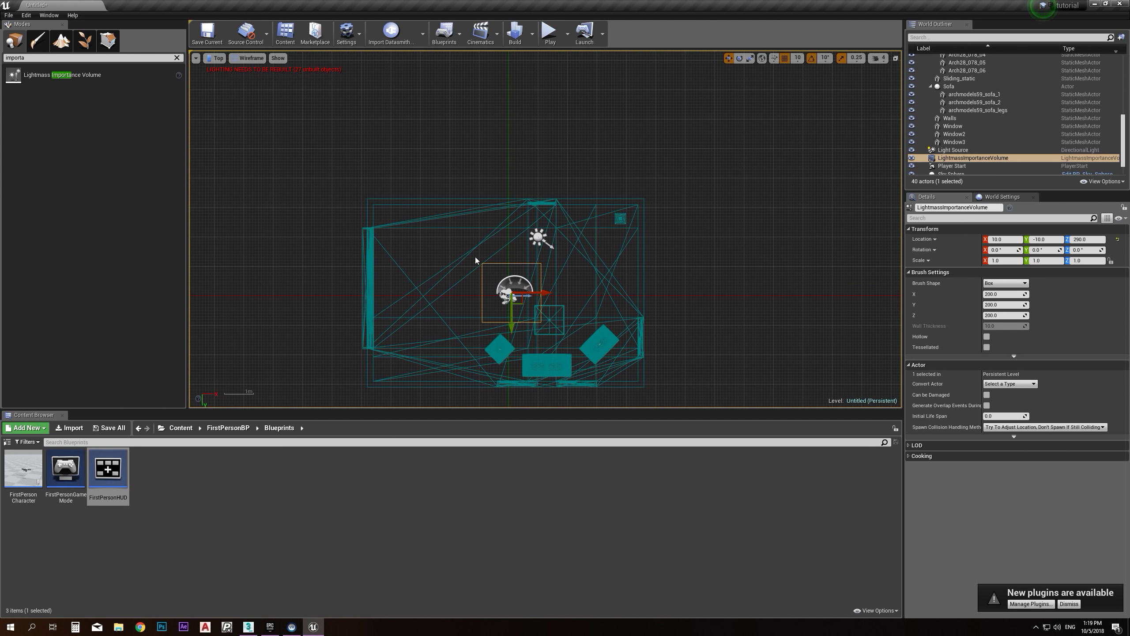
scroll(556, 284, down, 4)
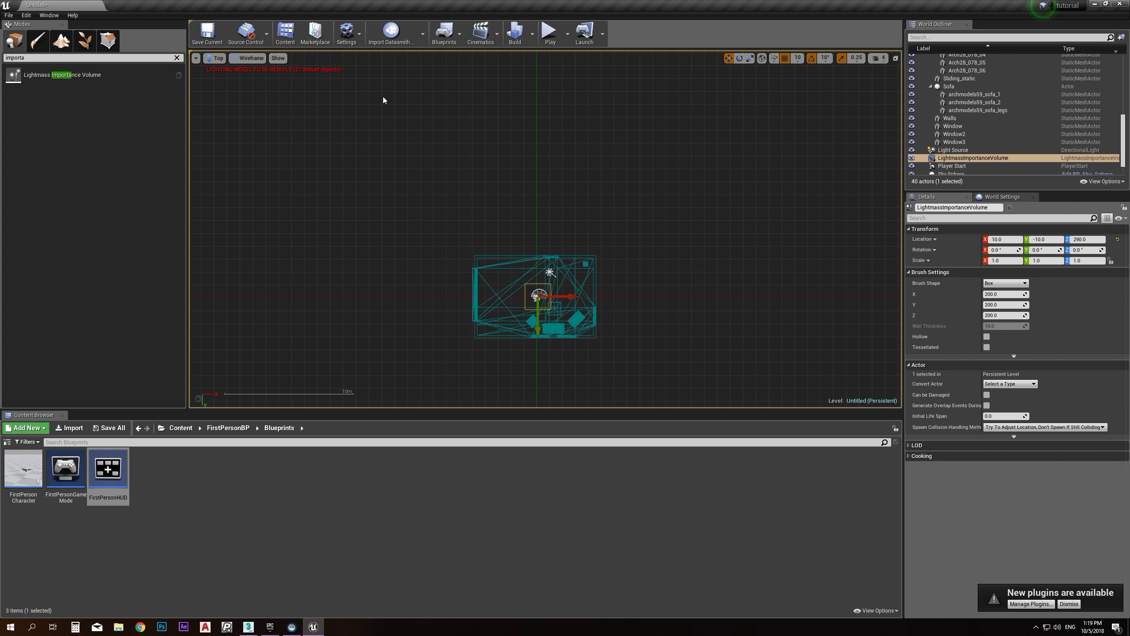
scroll(459, 226, down, 2)
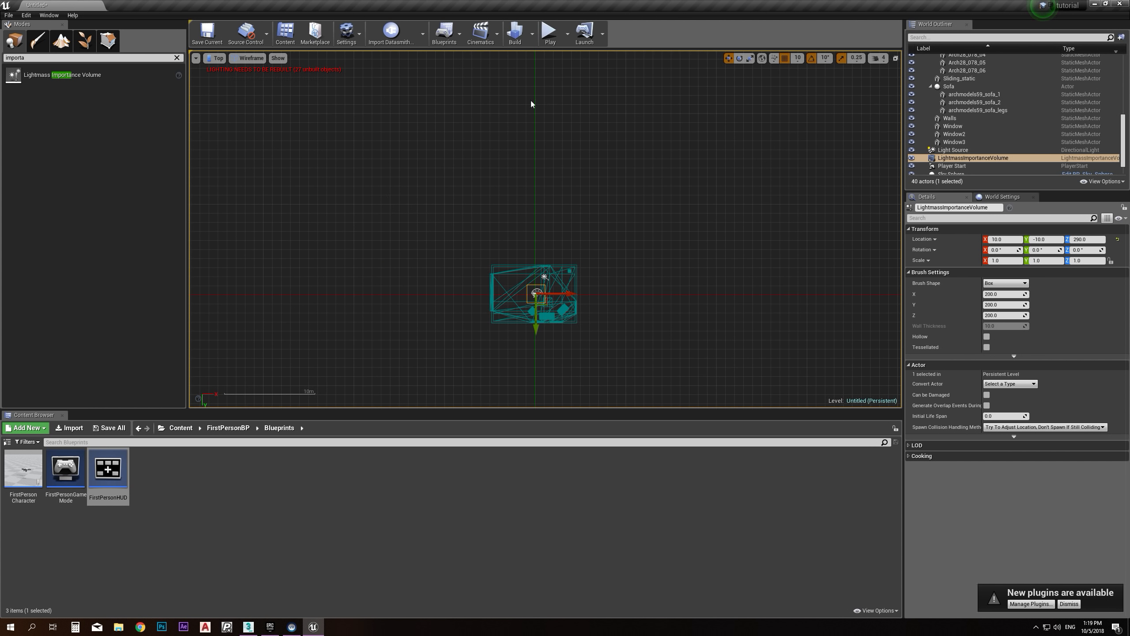
scroll(488, 265, up, 6)
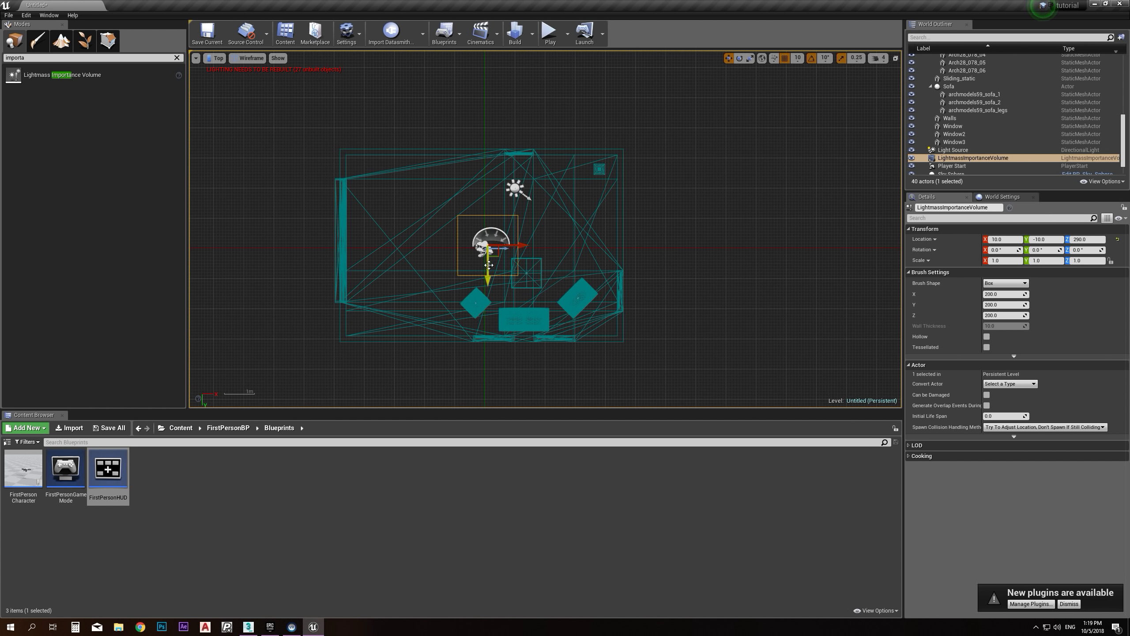
right_drag(489, 265, 503, 277)
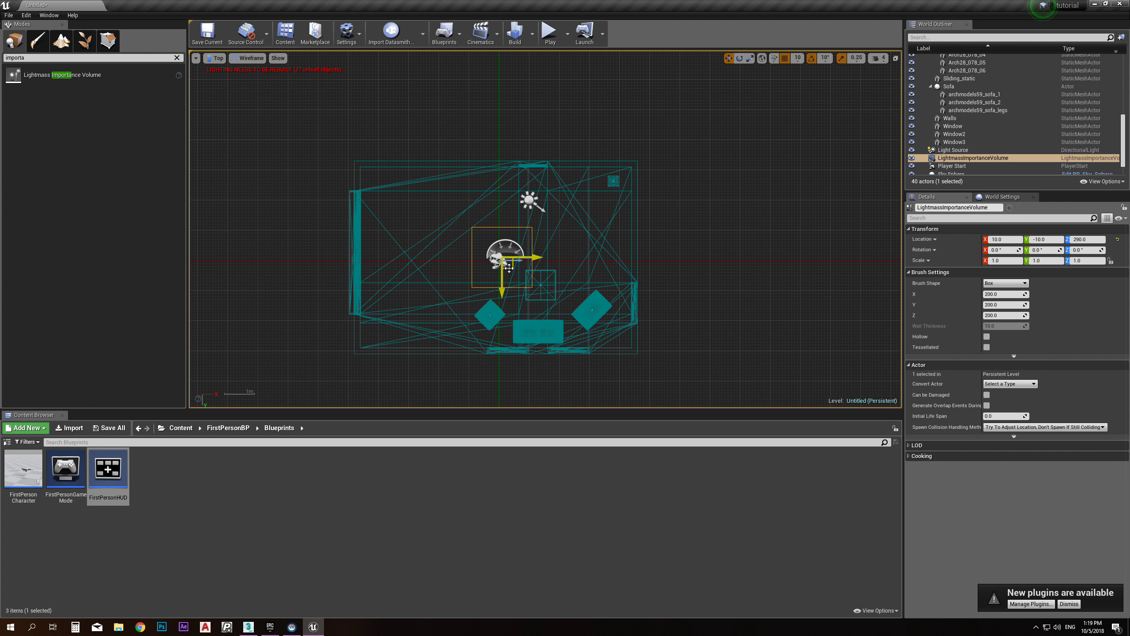
drag(508, 267, 509, 268)
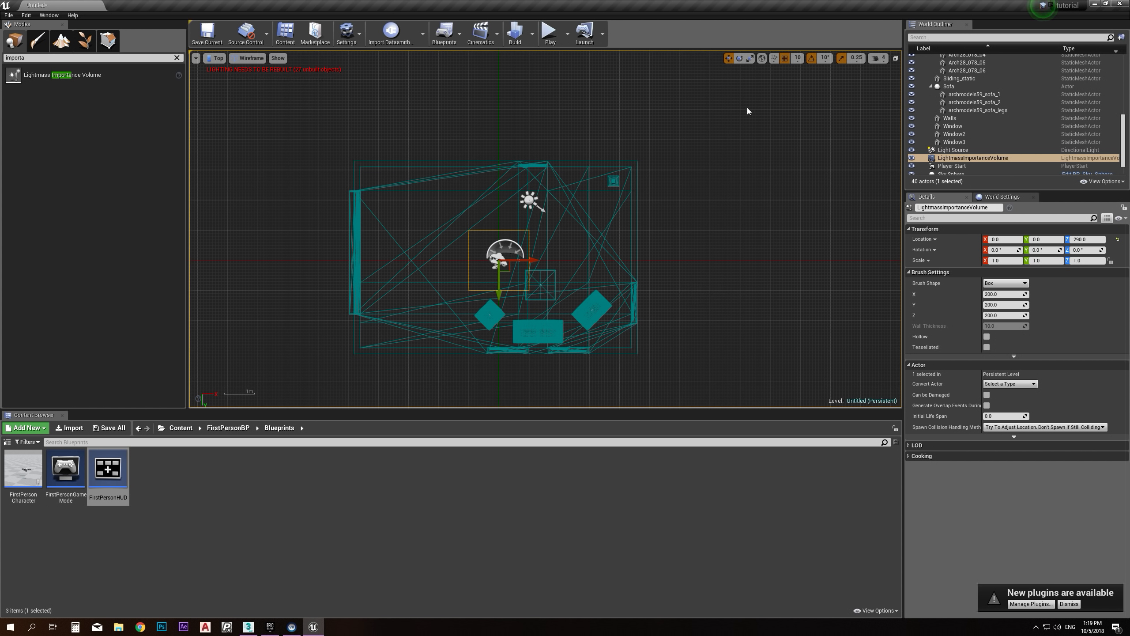
Scale the Lightmass Importance Volume to X 5.25 and Y 3.5 so it encloses the building's plan
click(750, 60)
drag(499, 294, 499, 338)
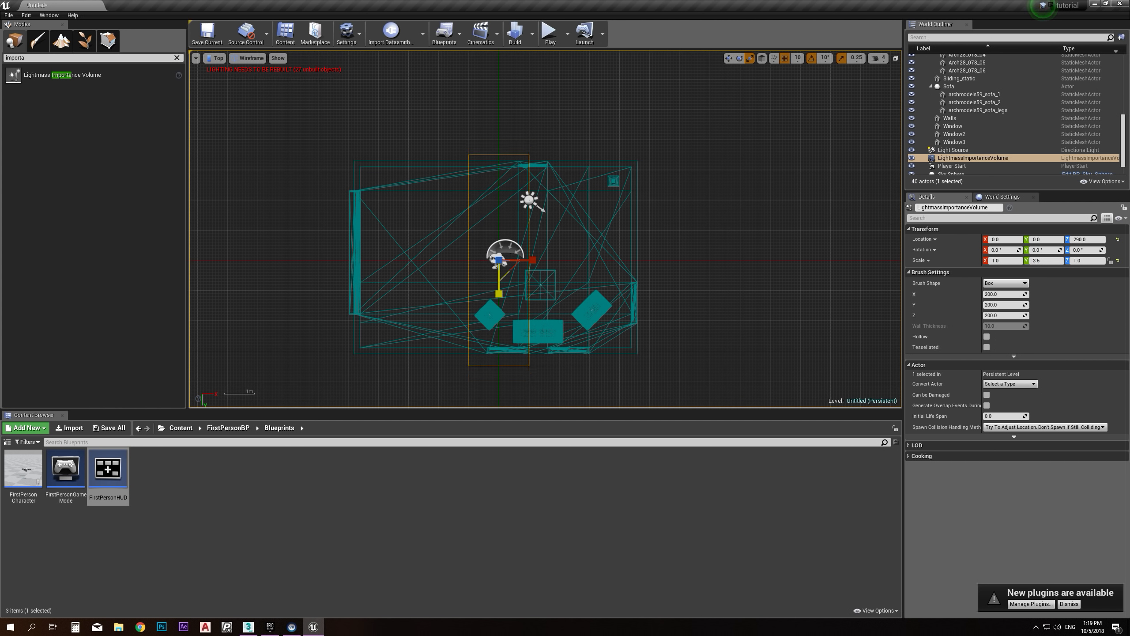
drag(532, 259, 608, 260)
In the Front view, lower the Lightmass Importance Volume to Z 140 and scale its height to Z 2.0 to enclose the building
click(216, 57)
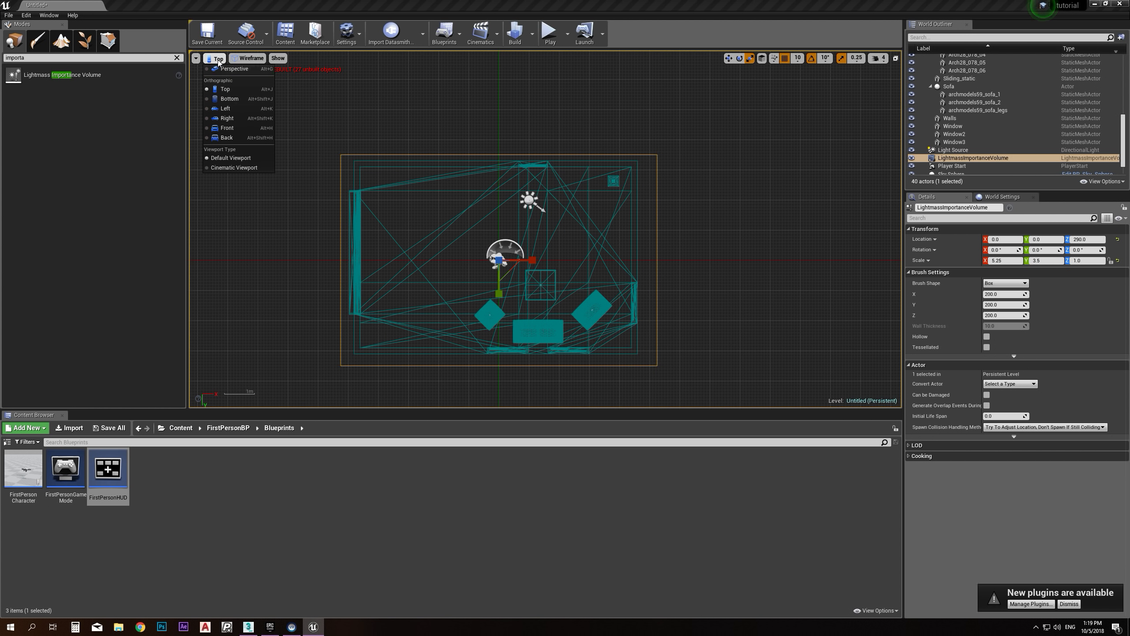
click(227, 128)
drag(499, 108, 499, 97)
key(w)
drag(499, 121, 501, 166)
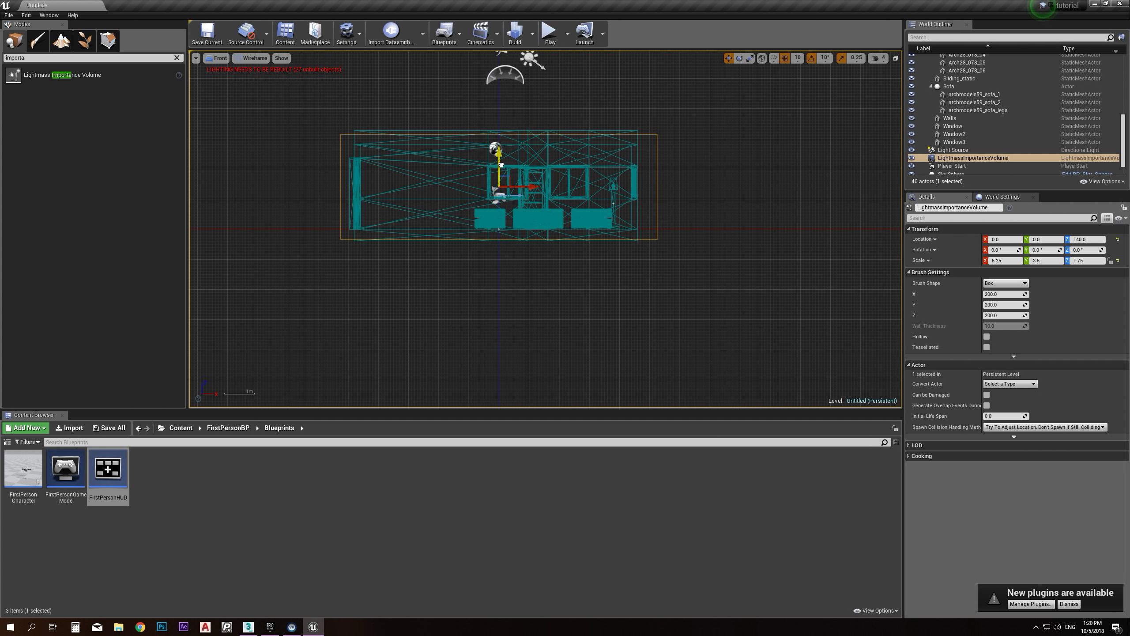
key(r)
drag(502, 158, 503, 154)
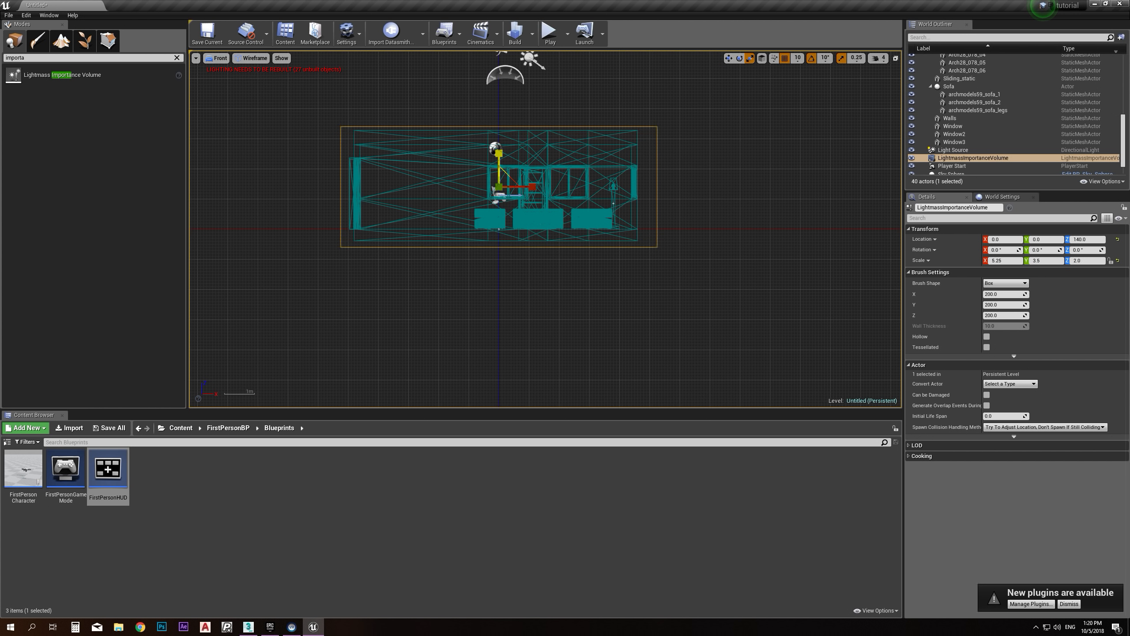
Return to the Perspective view and examine how the Lightmass Importance Volume fits around the building
click(222, 59)
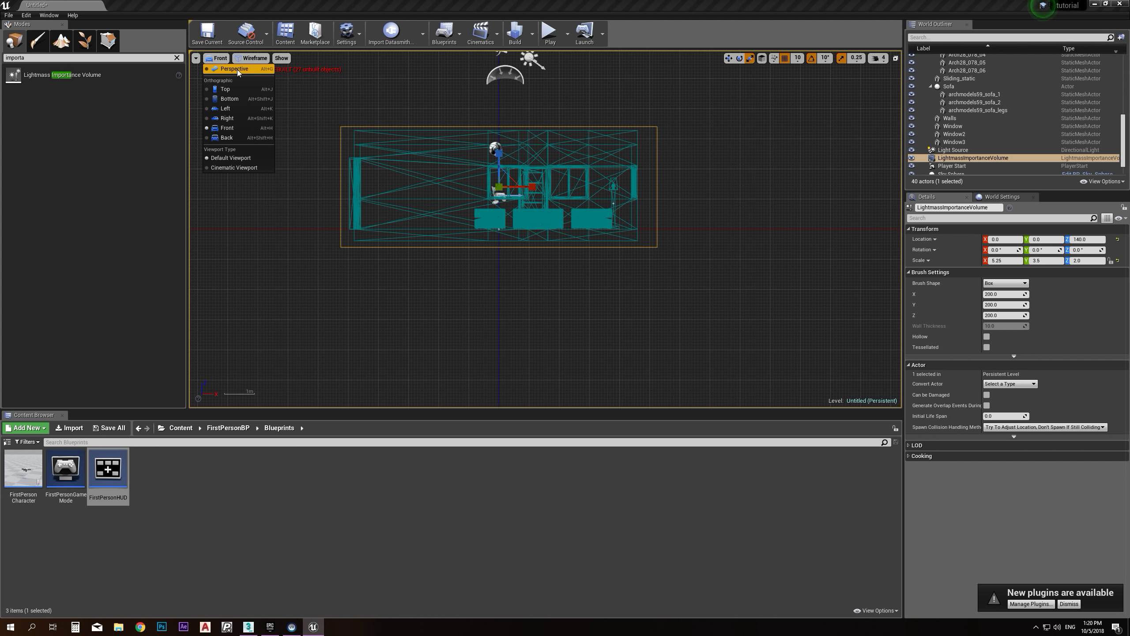
click(241, 70)
right_drag(257, 74, 198, 85)
right_drag(546, 229, 673, 381)
right_drag(504, 176, 730, 232)
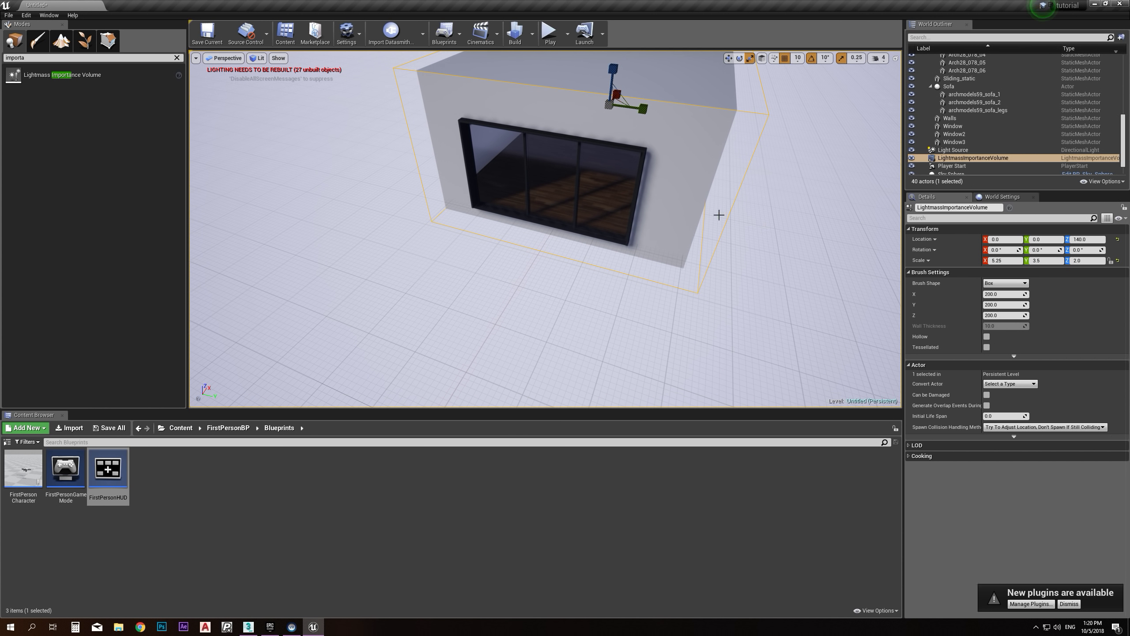
key(f)
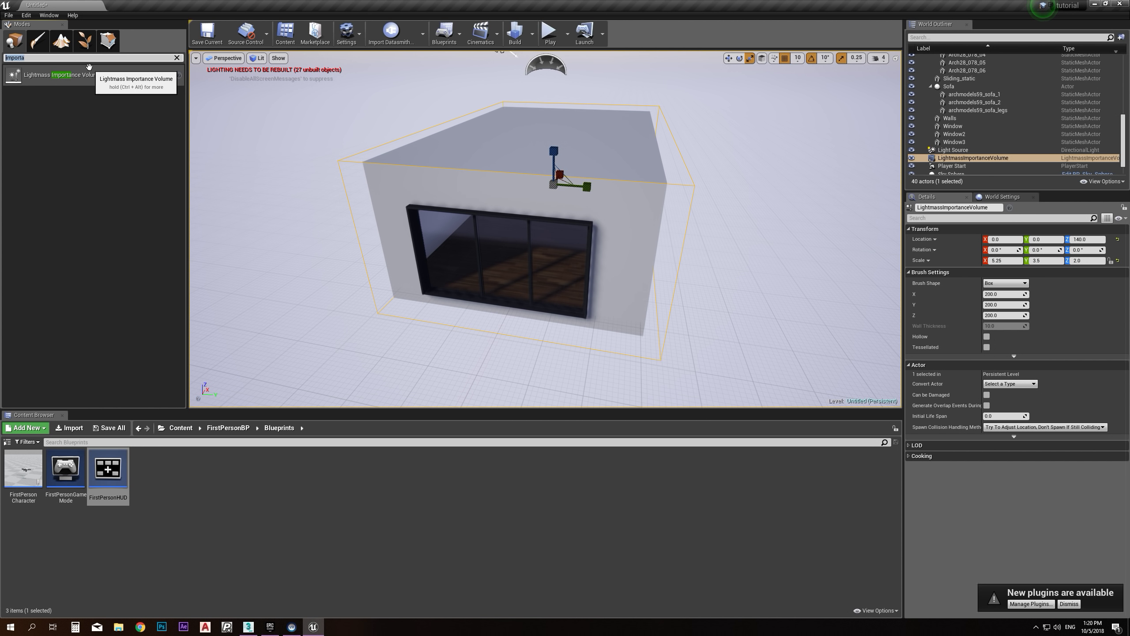
Search the placeable actors for "lightmass" and place a Lightmass Portal outside the building near the large sliding window
text(ligh)
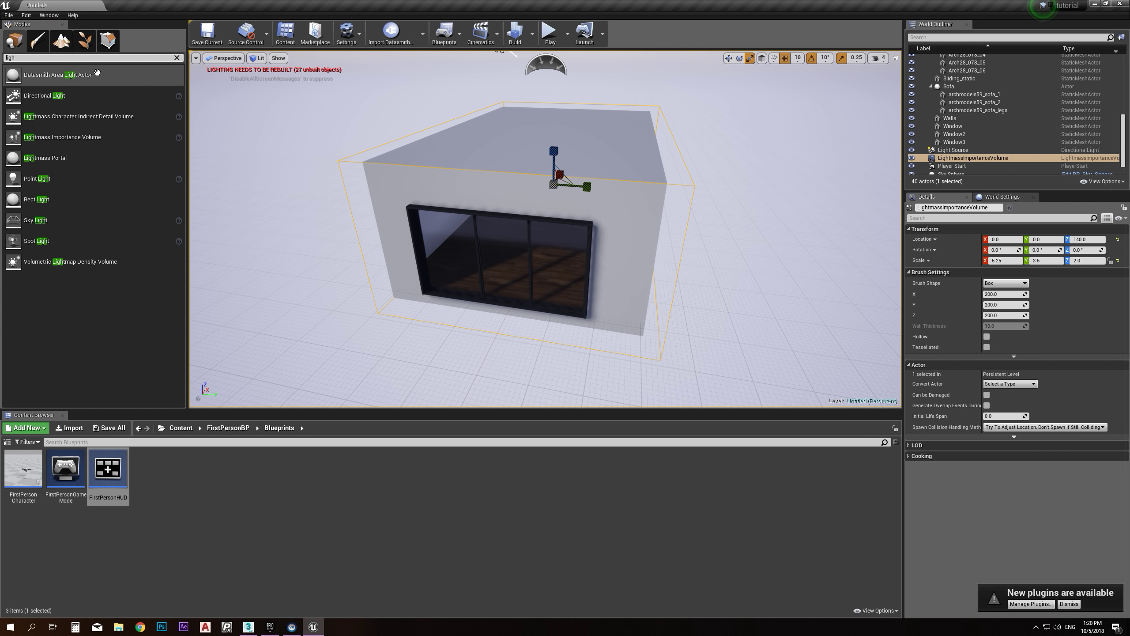
text(tmass)
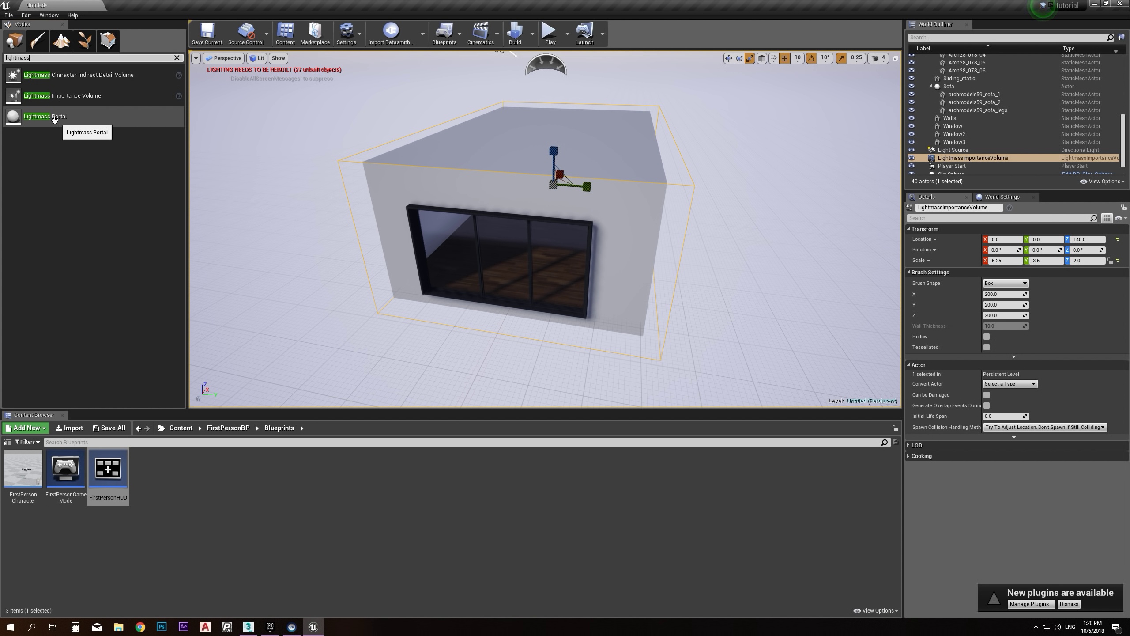
drag(42, 117, 399, 278)
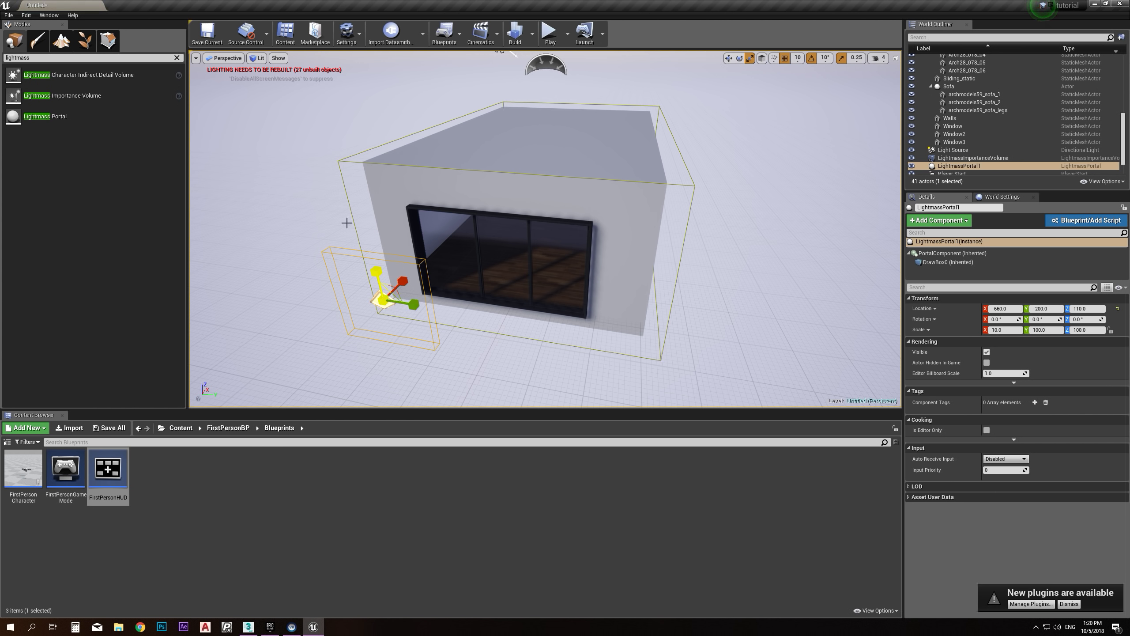
In the Top view, move the Lightmass Portal onto the large sliding window at X -460, Y -30
click(225, 57)
click(236, 89)
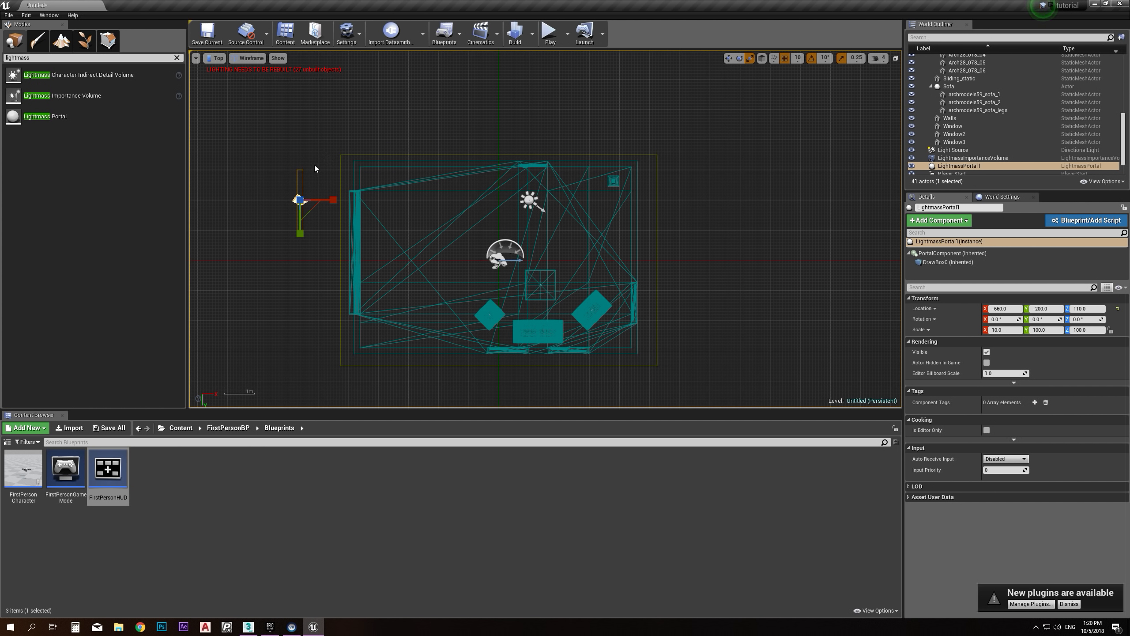
click(728, 58)
drag(311, 208, 371, 259)
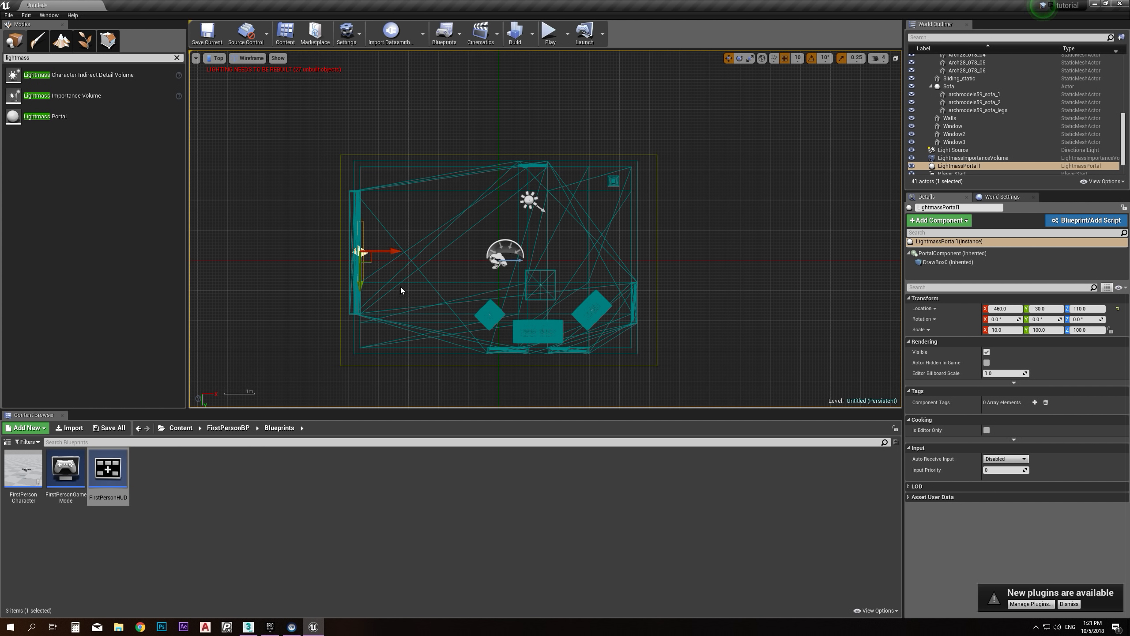
Stretch the Lightmass Portal along the sliding window to a Y scale of 219.25 and shift it to Y -20
drag(371, 274, 370, 282)
click(728, 58)
scroll(341, 274, up, 4)
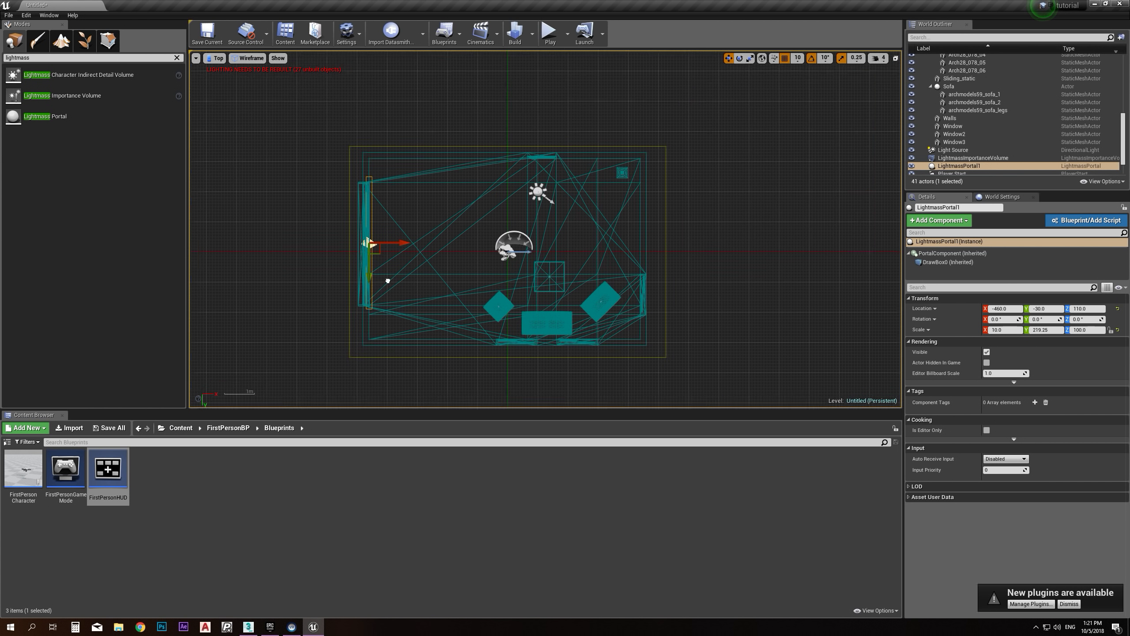
drag(398, 198, 396, 205)
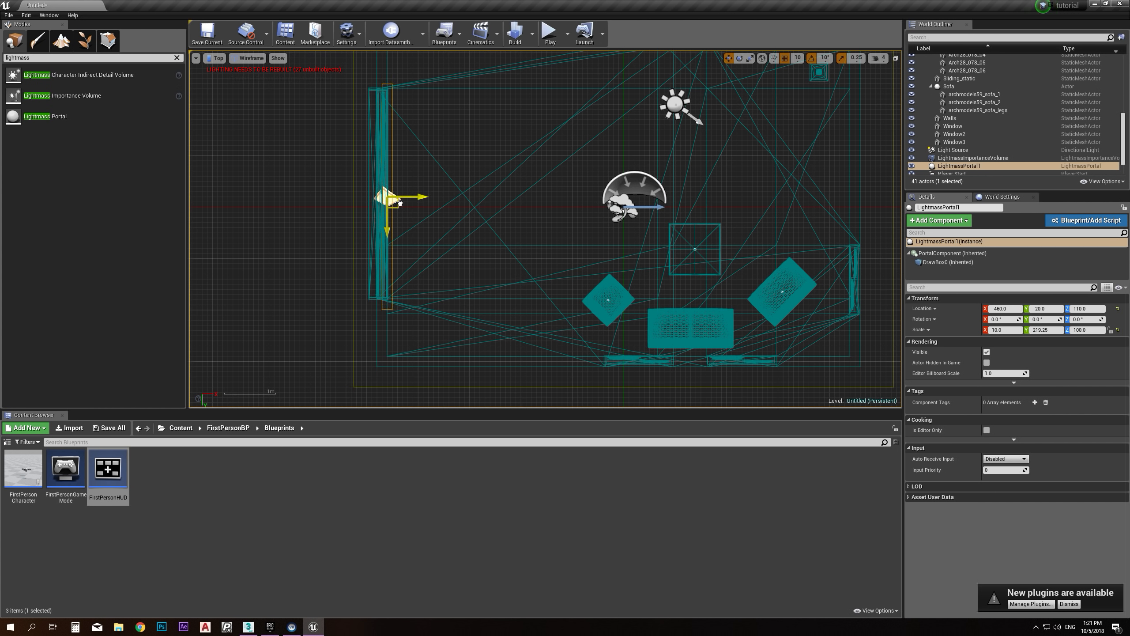
In the Front view, stretch the Lightmass Portal to the sliding window's height with a Z scale of 126.5 and raise it to Z 120
click(217, 58)
click(240, 128)
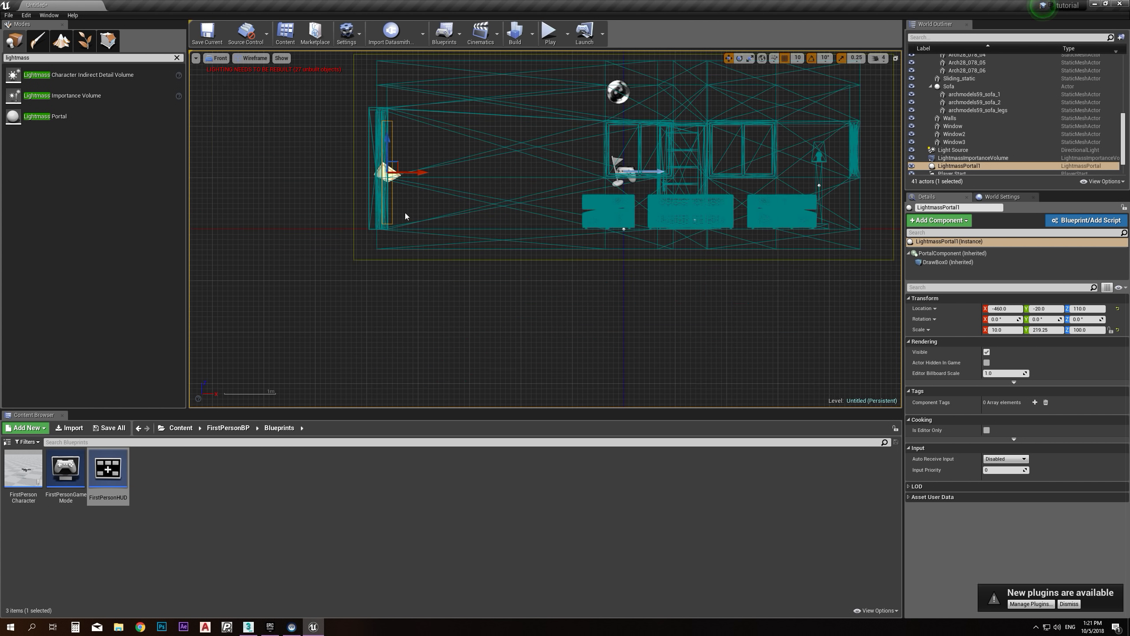
click(749, 58)
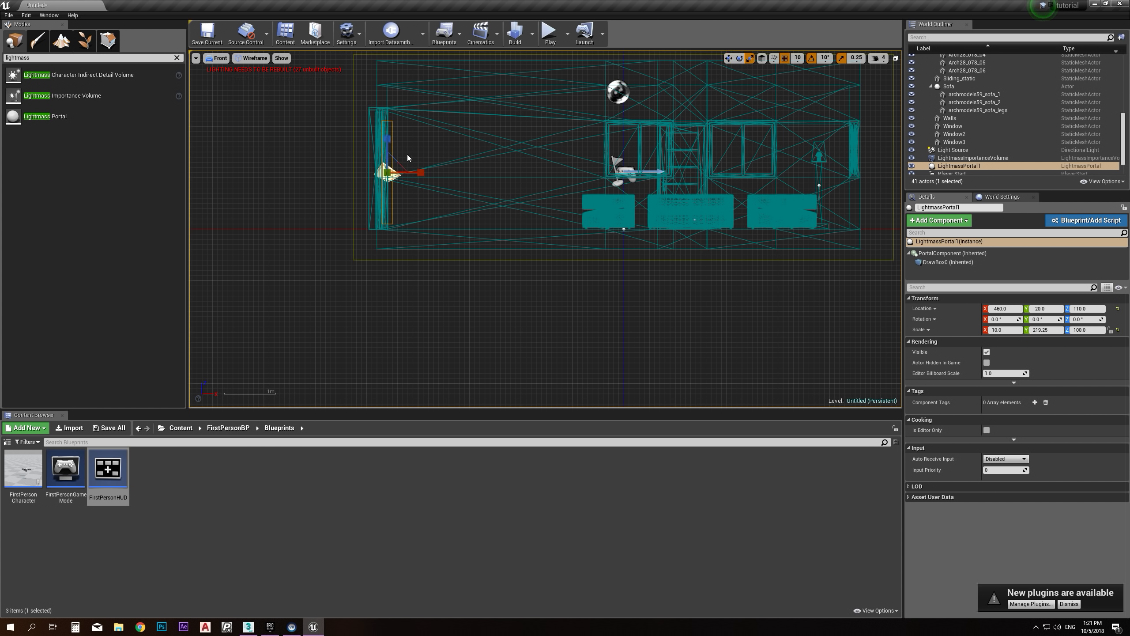
drag(387, 145, 387, 142)
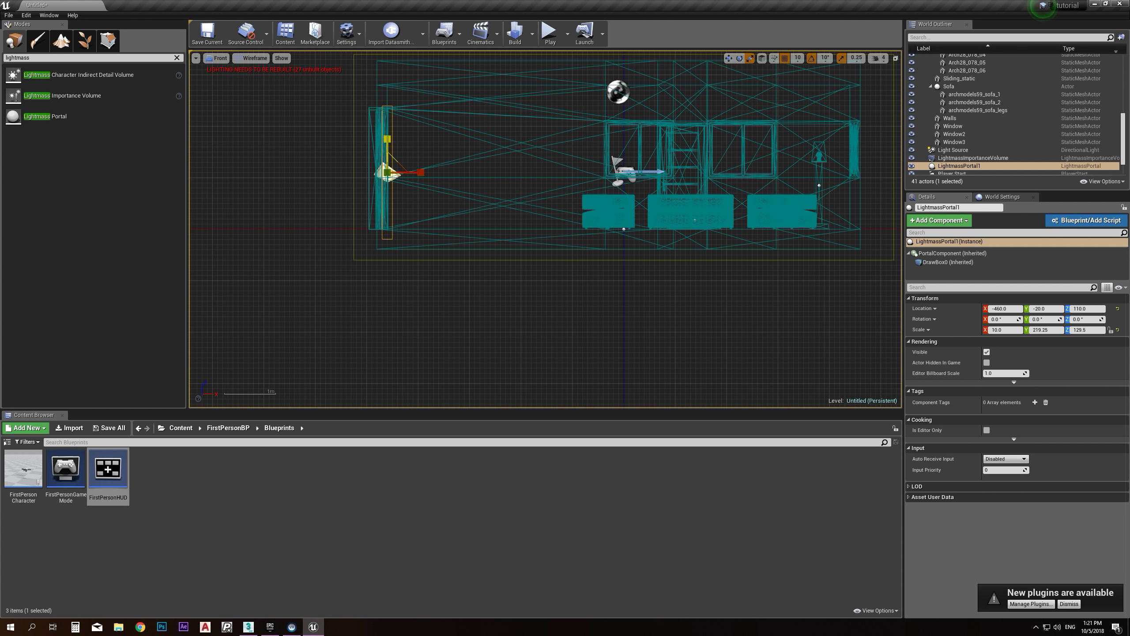
key(w)
drag(387, 150, 386, 145)
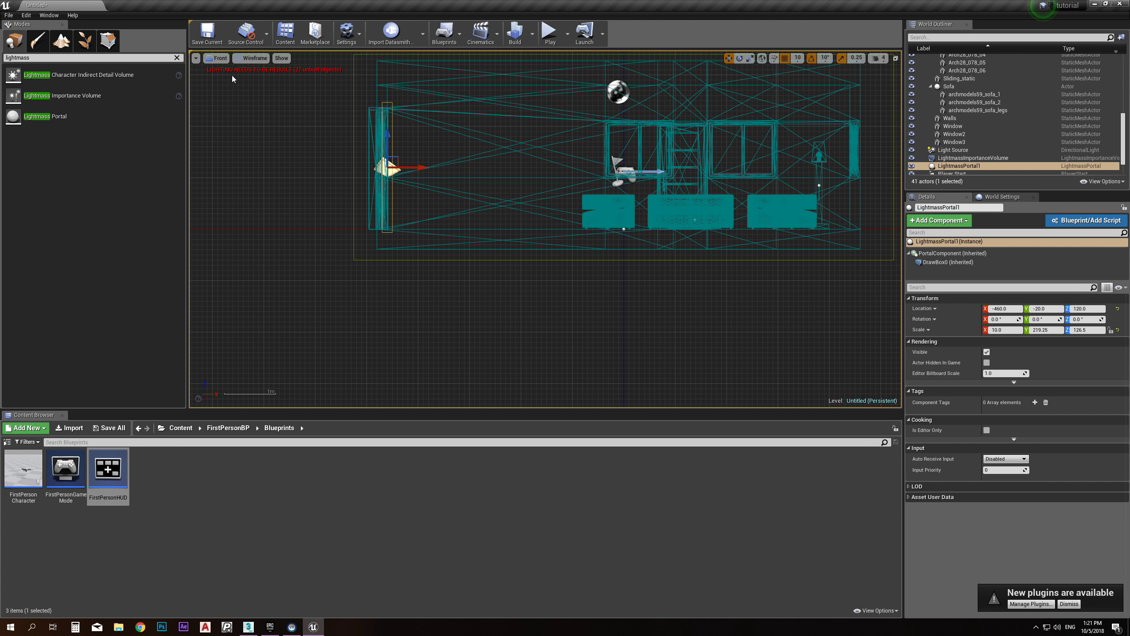
In the Top view, duplicate the portal, rotate the copy to -90°, place it at X 30, Y 290, and shorten it to the small window's width
click(218, 58)
click(238, 88)
mouse_move(371, 188)
right_down()
mouse_move(415, 209)
mouse_move(384, 196)
right_up()
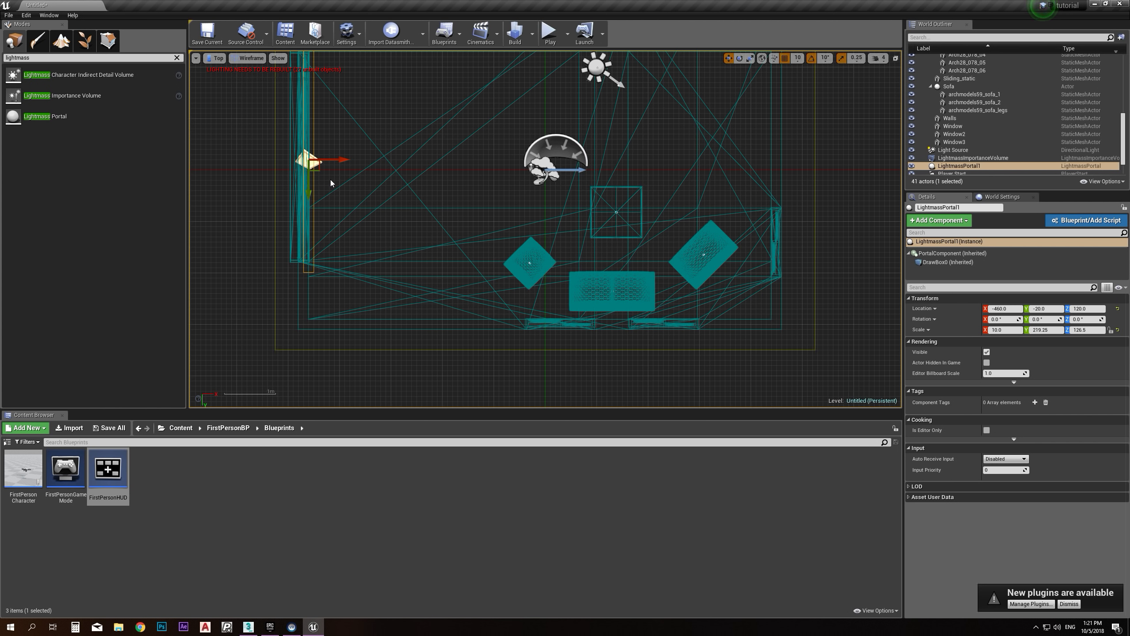
alt+drag(316, 164, 498, 287)
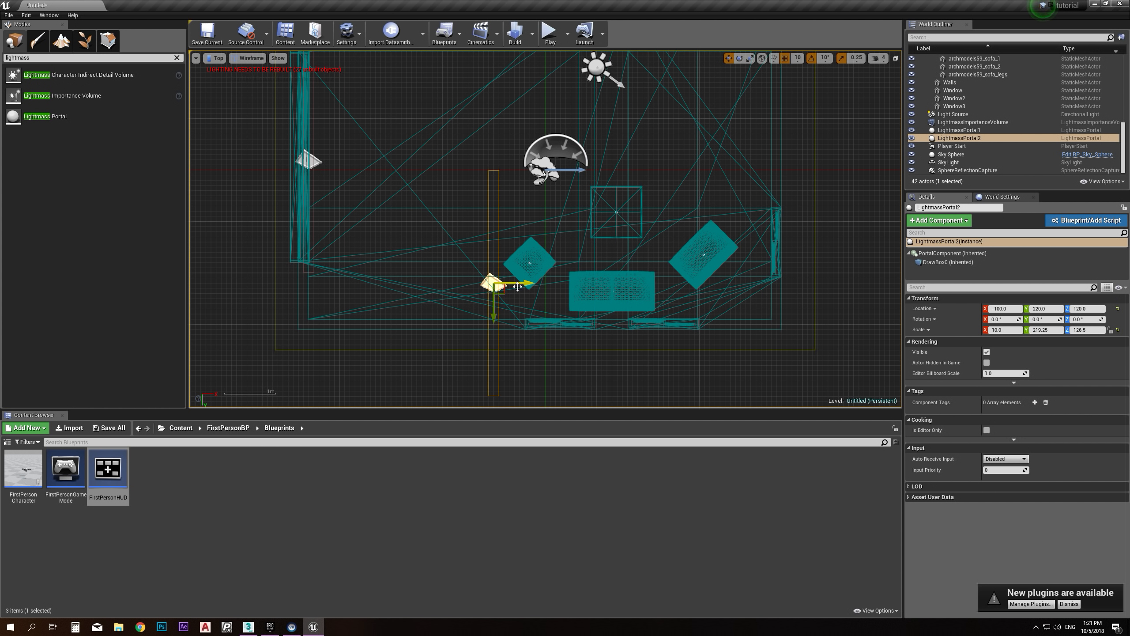
click(739, 59)
drag(542, 282, 595, 319)
key(w)
click(749, 58)
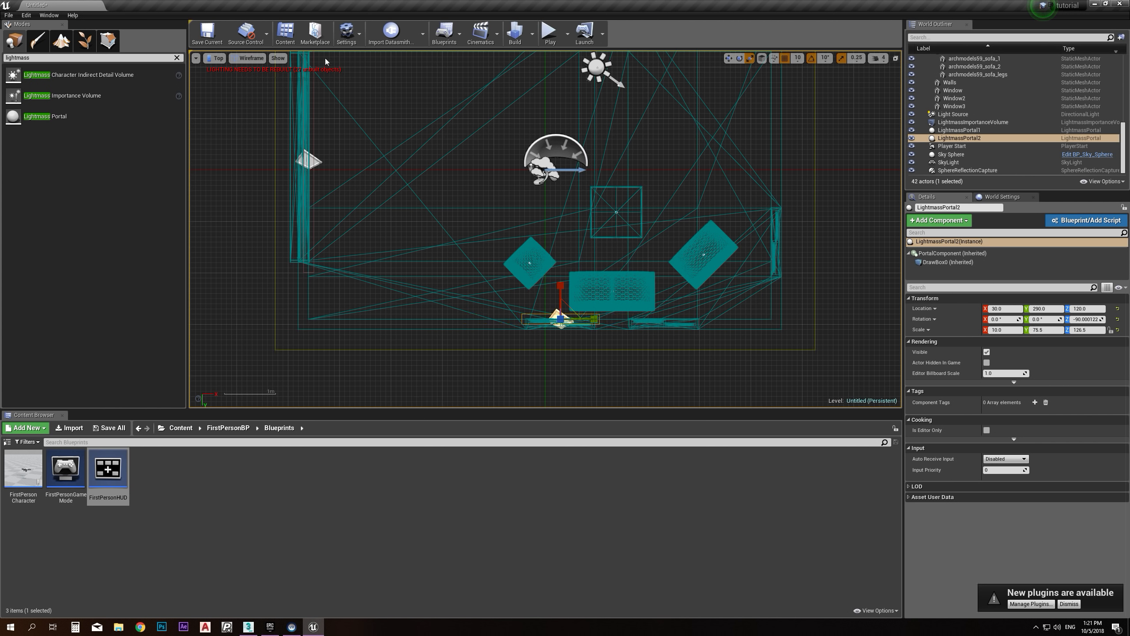
In the Front view, reduce the second portal's Z scale to 66 and raise it to Z 160 over the small window
click(217, 58)
click(236, 128)
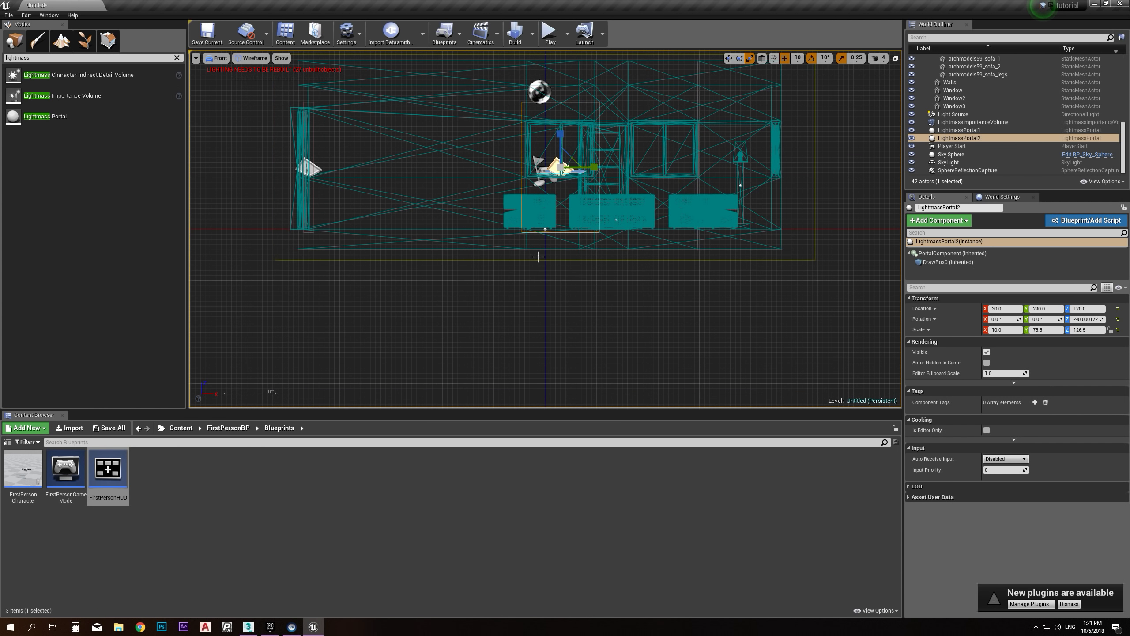
drag(561, 134, 561, 154)
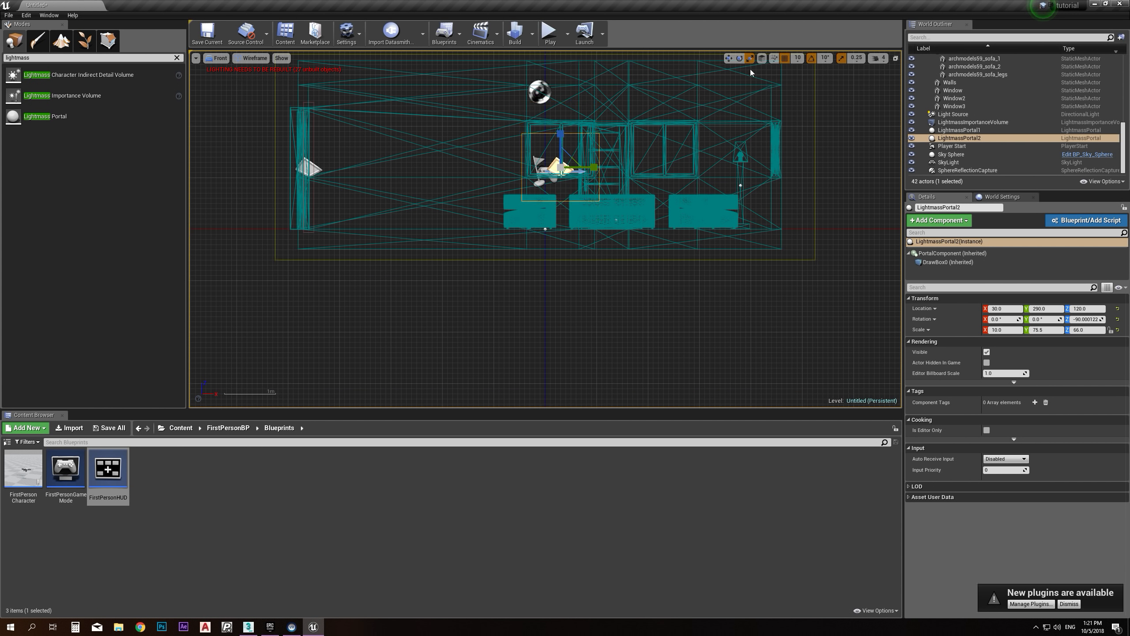
click(728, 58)
drag(562, 145, 563, 127)
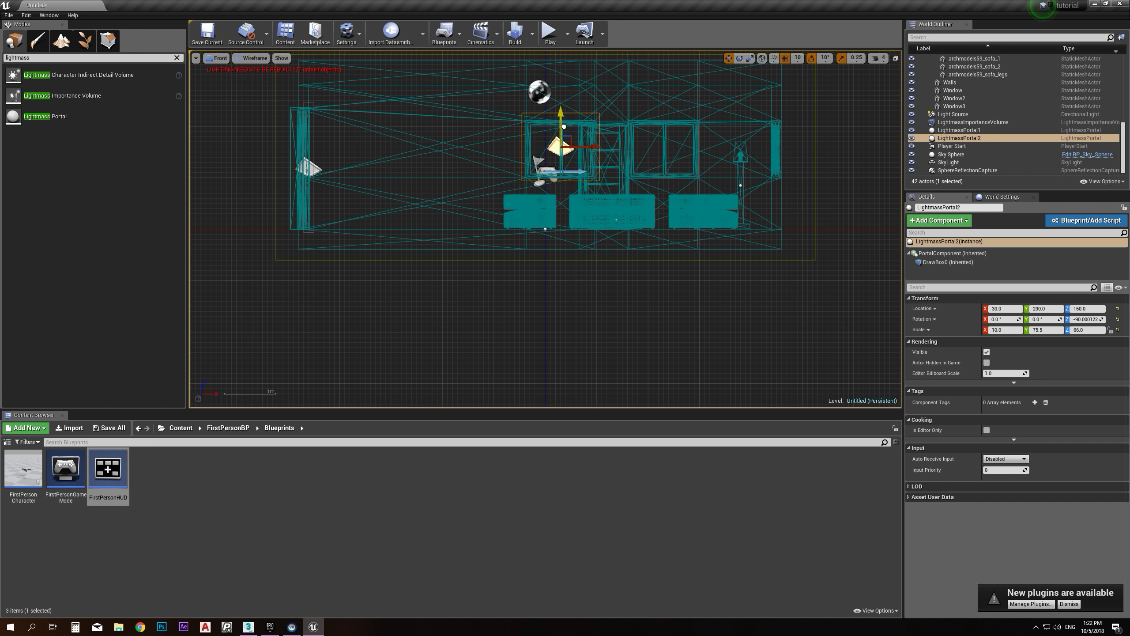
In the Top view, duplicate the small-window portal onto the adjacent window at X 230, Y 290
click(218, 58)
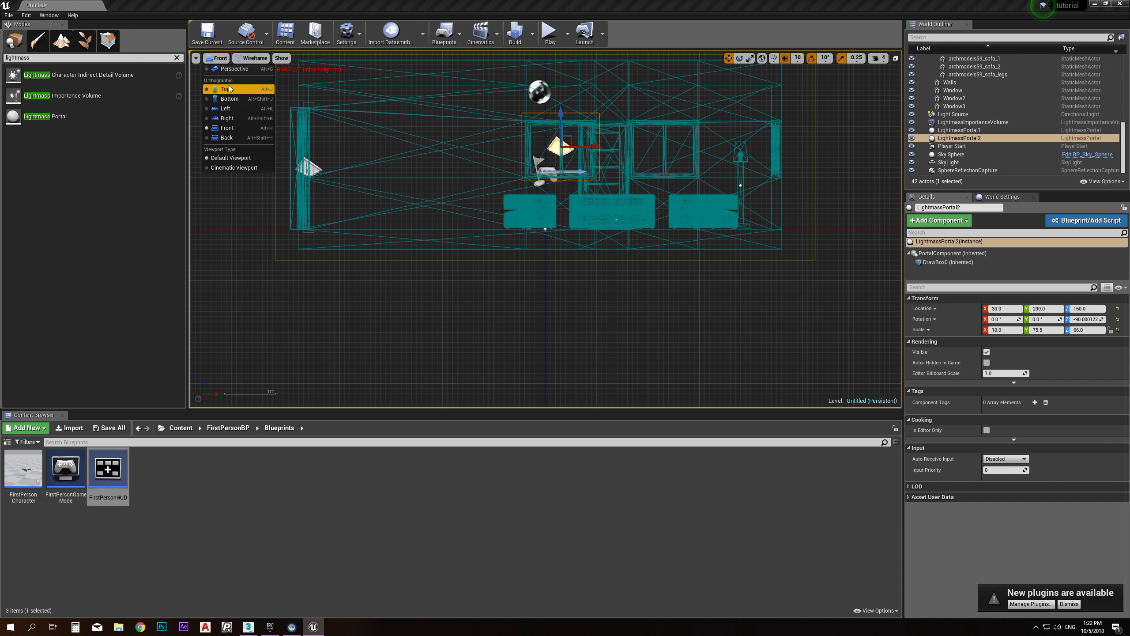
click(222, 89)
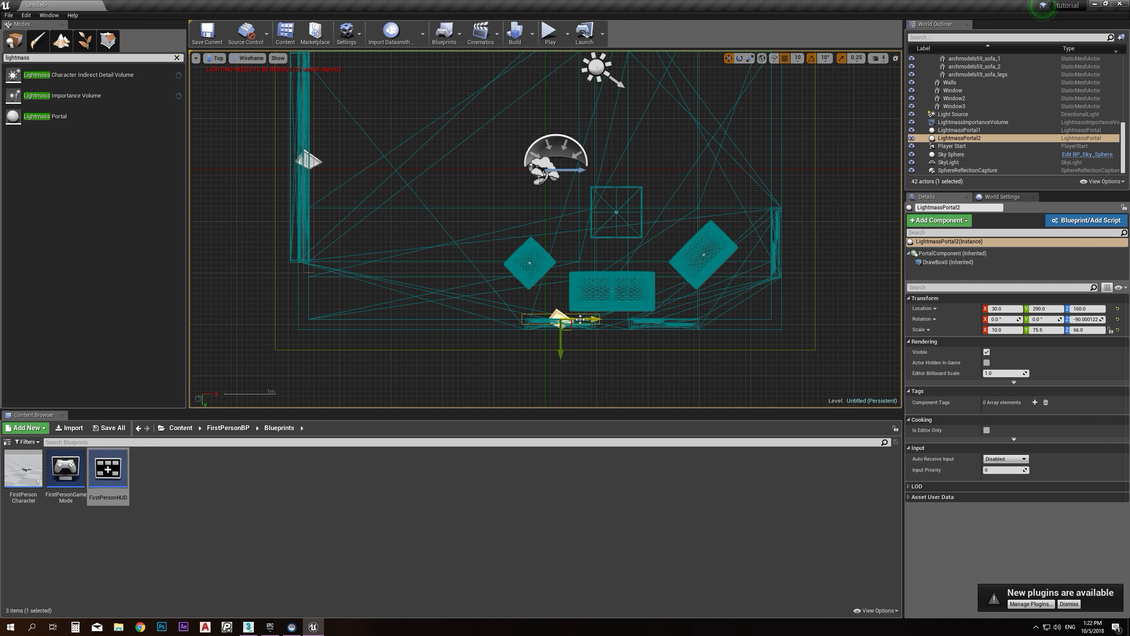
alt+drag(587, 319, 690, 319)
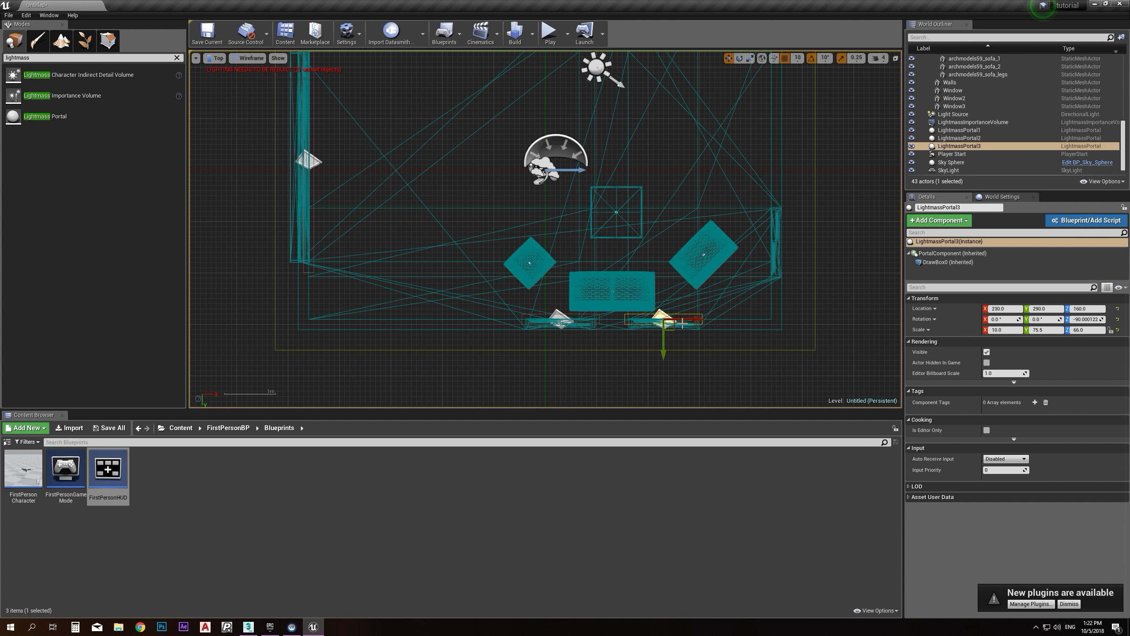
Duplicate the portal again for the end-wall window, rotated to -180° and placed at X 440, Y 140
alt+drag(682, 322, 735, 107)
click(739, 58)
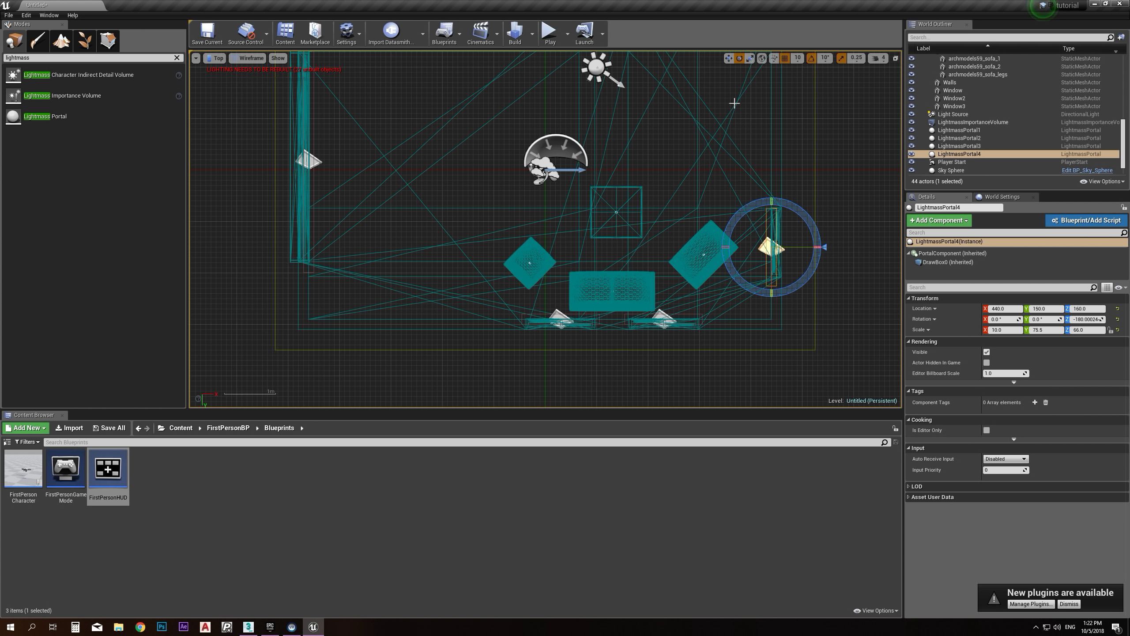
click(729, 58)
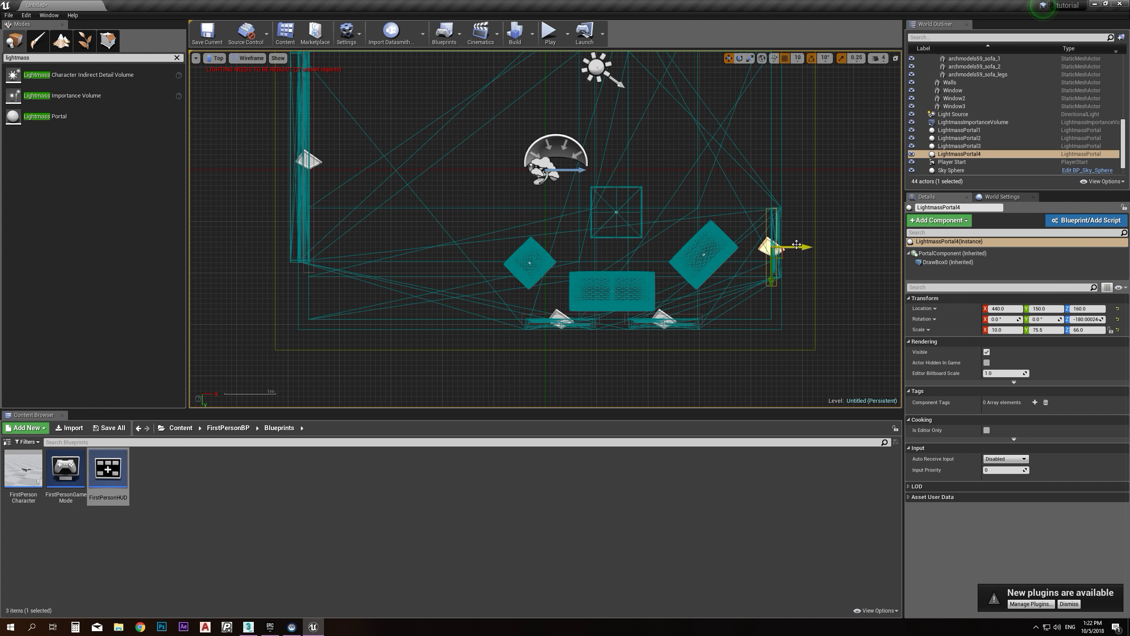
drag(773, 269, 778, 265)
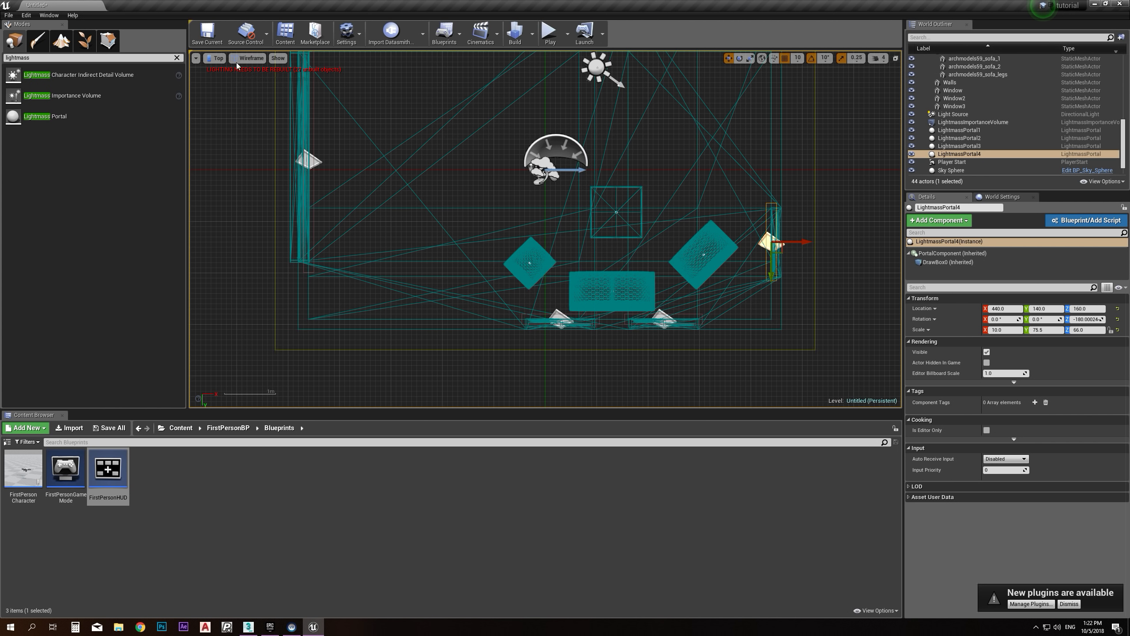
Return to the Perspective view and examine how the Lightmass Portals cover the windows from inside the room
click(217, 58)
click(234, 69)
key(f)
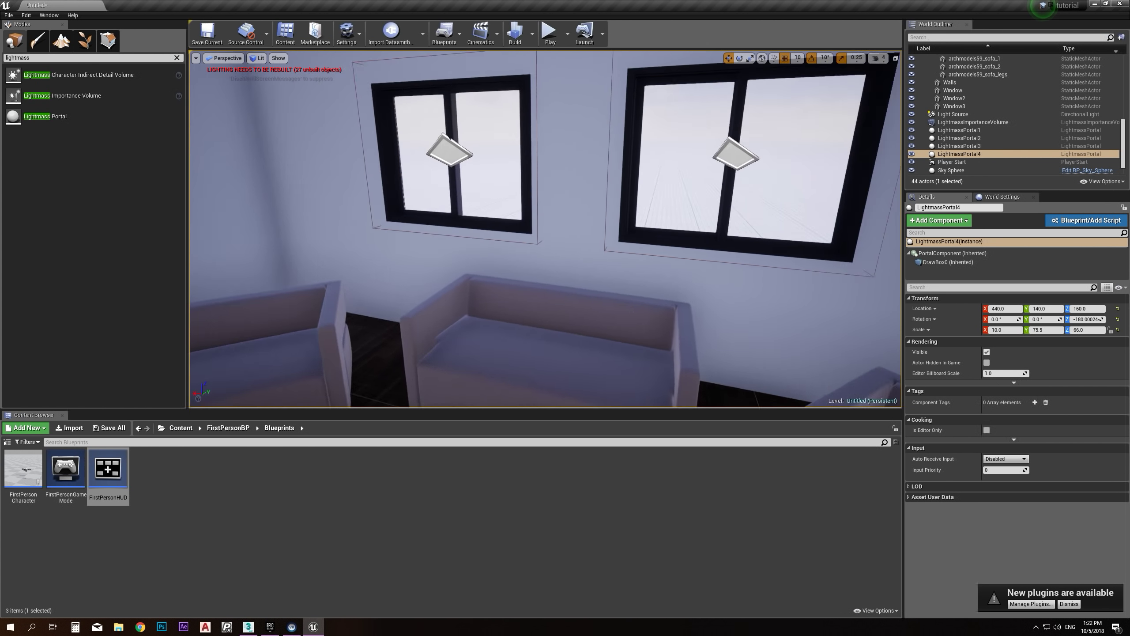
right_drag(500, 214, 591, 215)
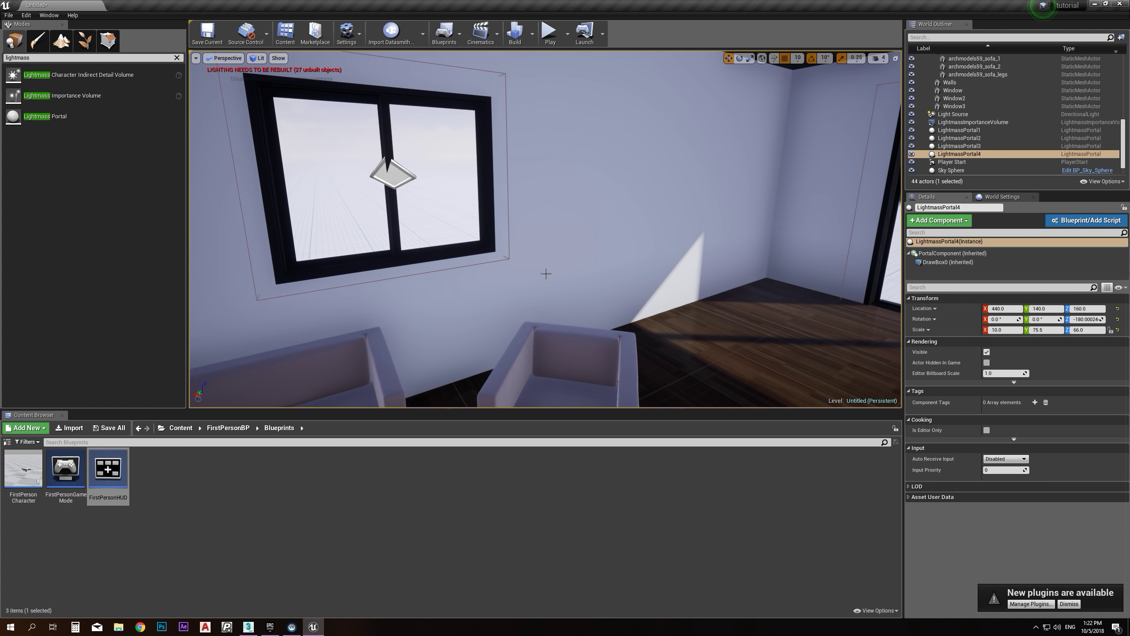
right_drag(563, 280, 676, 274)
right_drag(561, 249, 792, 332)
key(s)
right_drag(355, 114, 285, 67)
key(s)
key(w)
key(s)
key(w)
right_drag(516, 74, 587, 67)
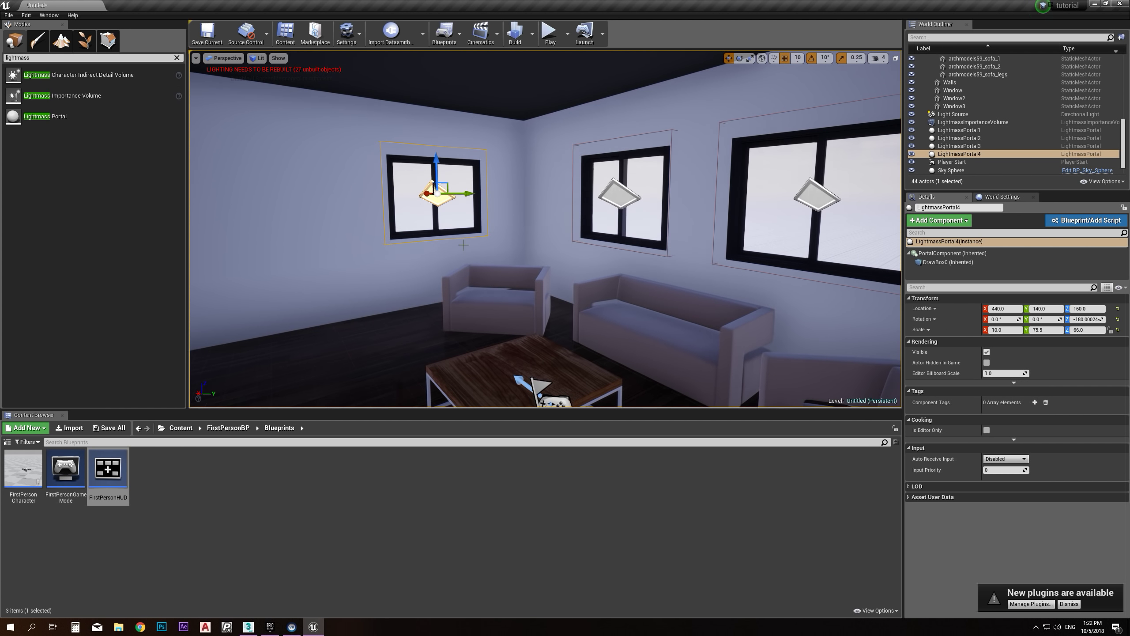
Set the lighting quality to Medium, build the level, and close the message log when the build finishes
click(531, 35)
mouse_move(566, 71)
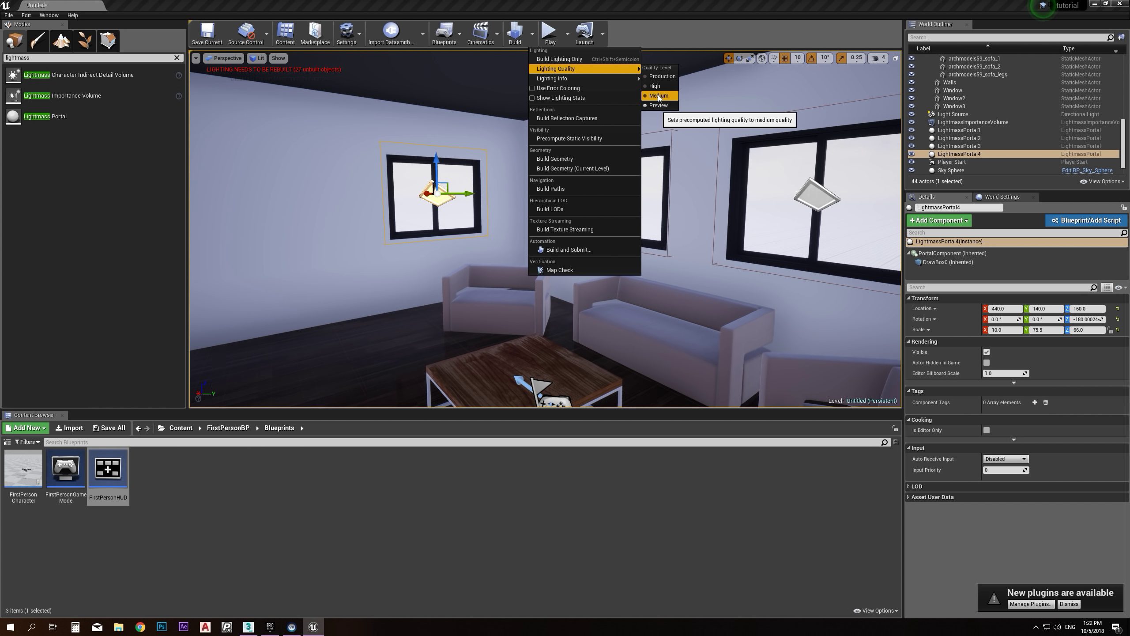
click(659, 96)
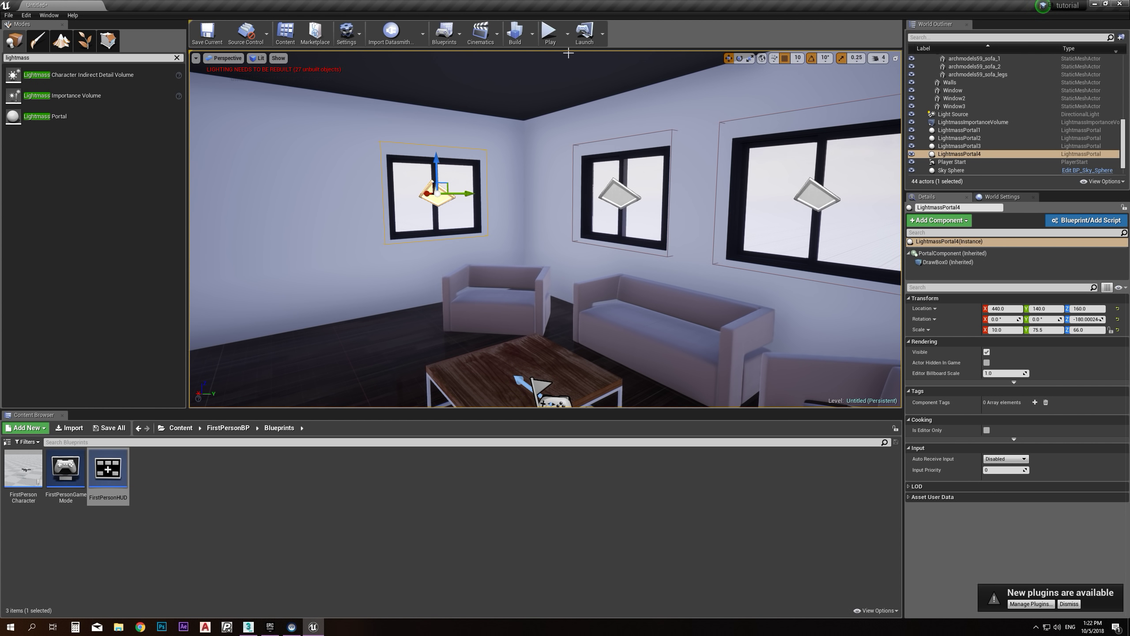
click(515, 36)
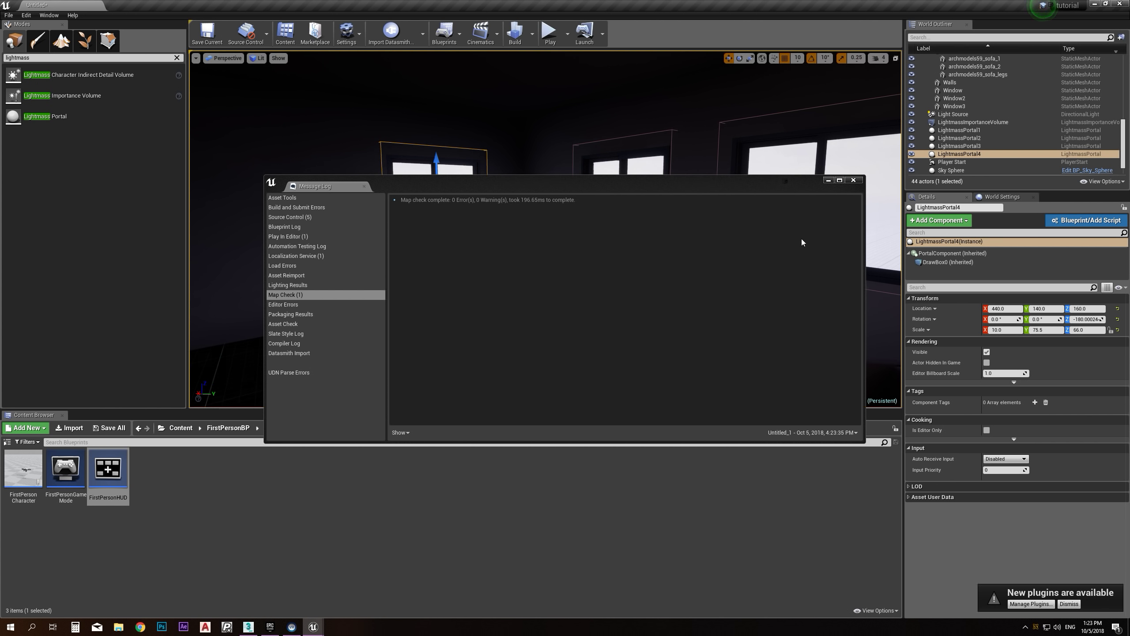
click(854, 181)
Examine the built lighting inside the room and view the building from outside with its light actors
right_drag(555, 285, 226, 272)
right_drag(545, 173, 823, 211)
right_drag(546, 209, 754, 218)
right_drag(667, 222, 561, 225)
key(w)
key(d)
key(f)
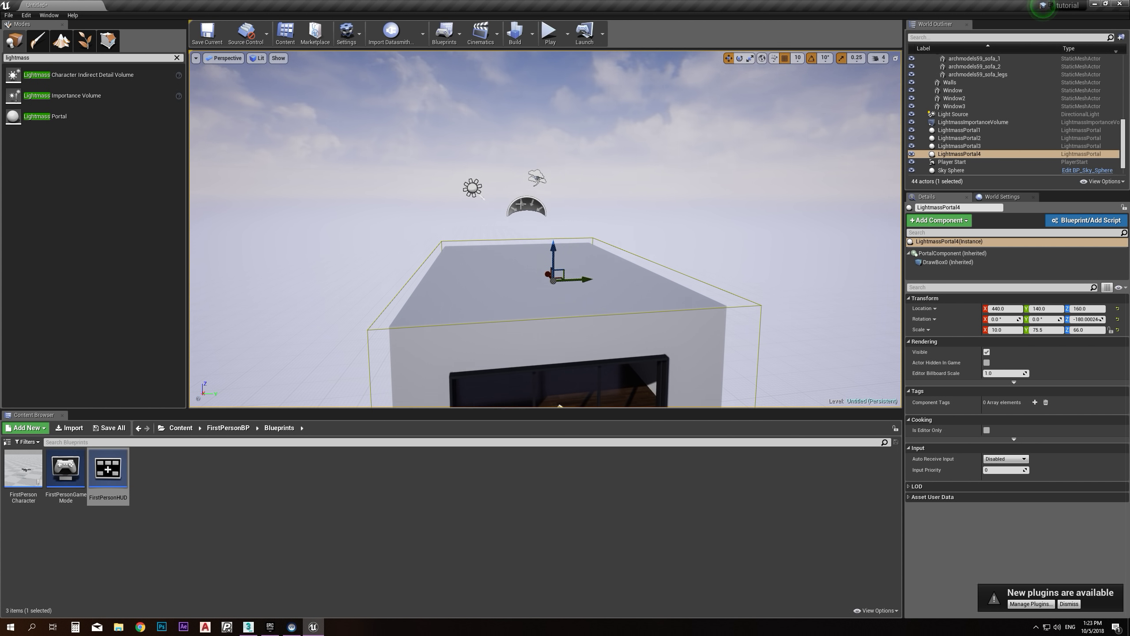
mouse_move(524, 216)
right_down()
mouse_move(522, 249)
mouse_move(521, 237)
right_up()
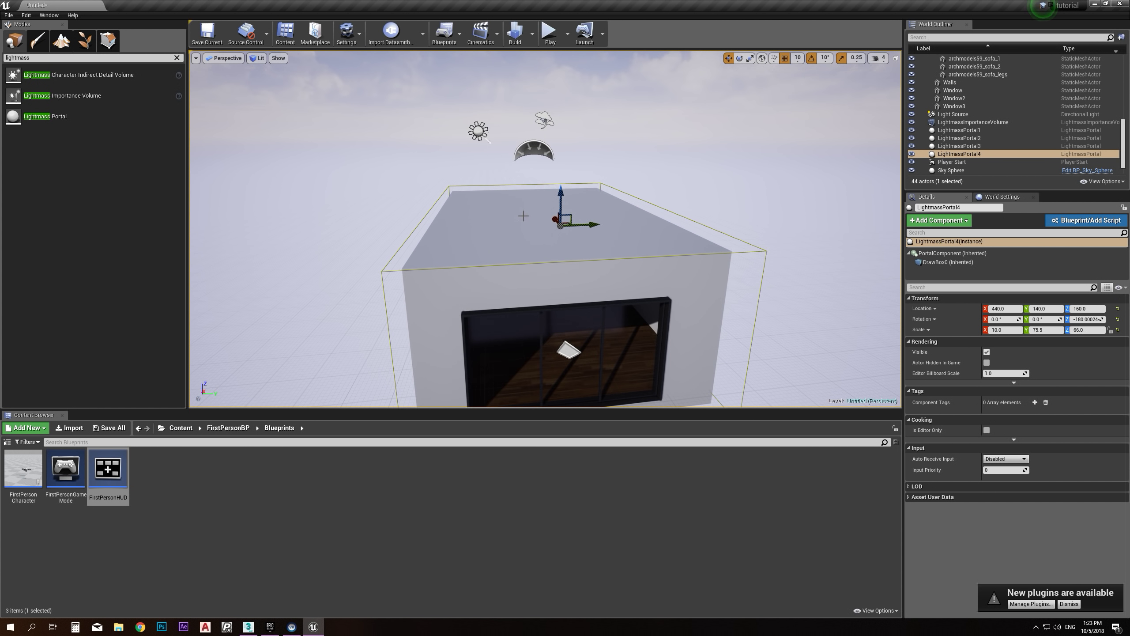
Review the SkyLight's settings and set the directional Light Source's mobility to Static
click(534, 149)
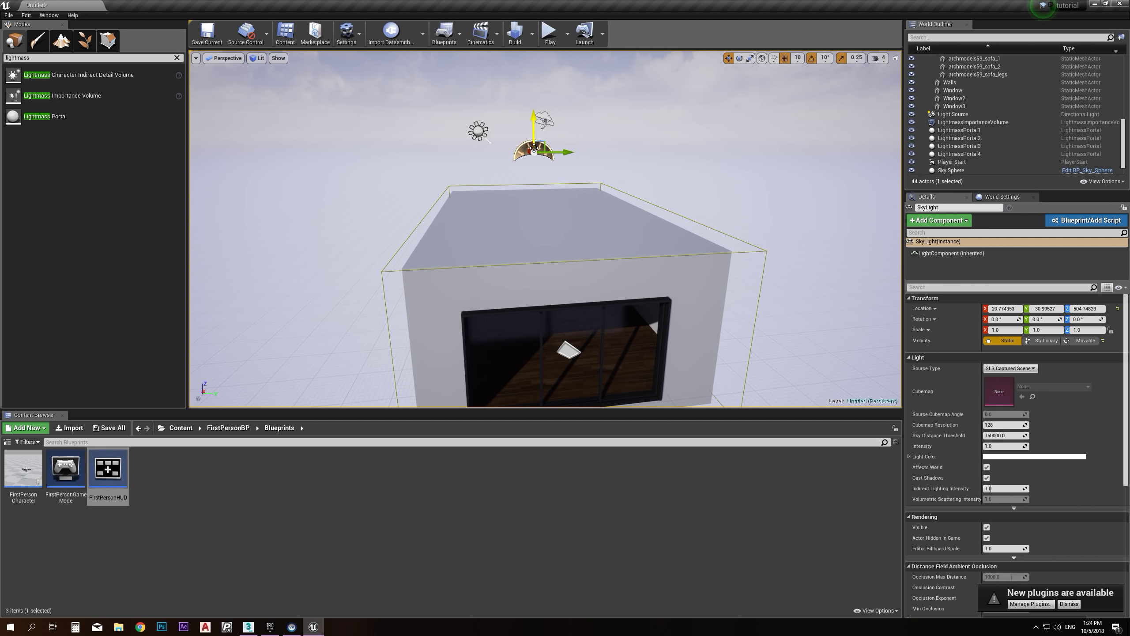
click(480, 132)
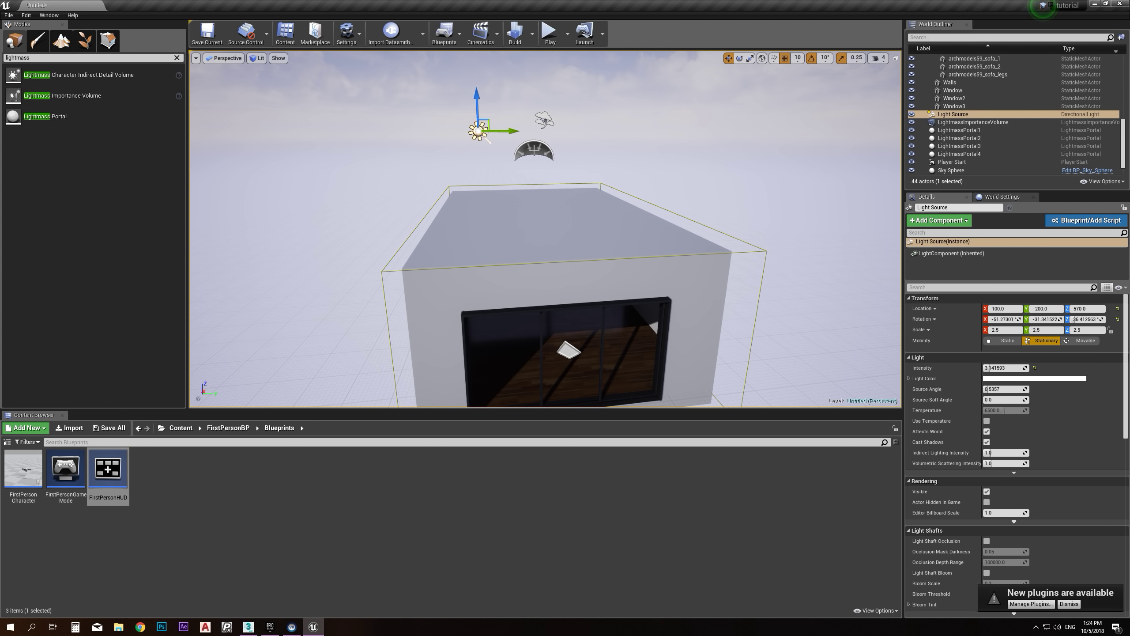
right_drag(541, 182, 549, 180)
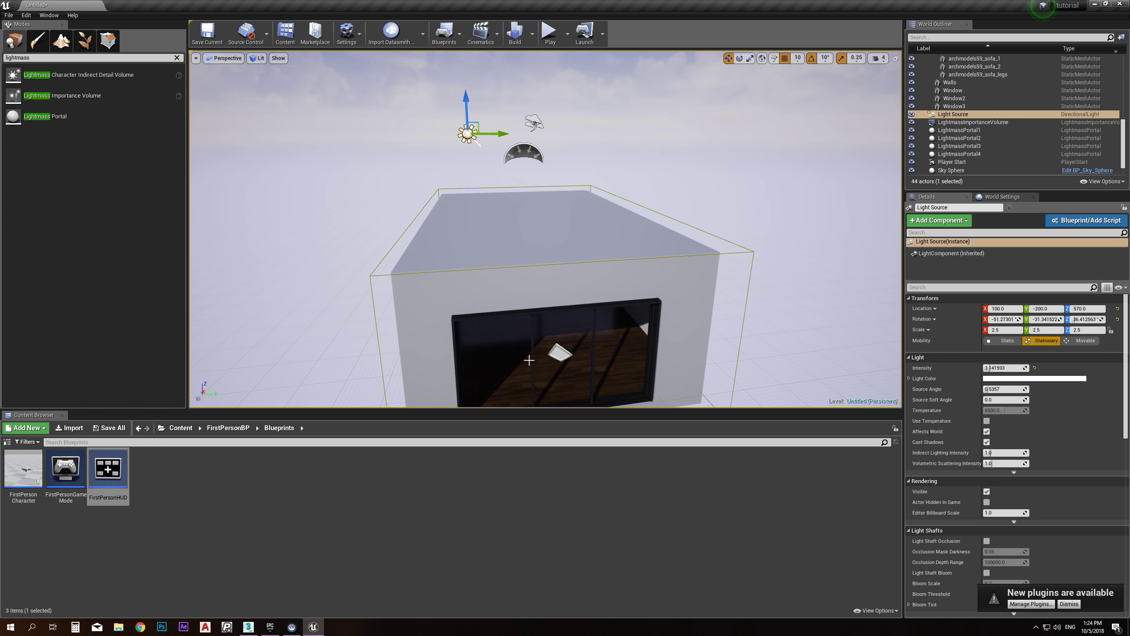
key(w)
mouse_move(563, 351)
right_down()
mouse_move(561, 363)
mouse_move(563, 329)
mouse_move(712, 352)
mouse_move(774, 327)
mouse_move(601, 378)
mouse_move(565, 312)
mouse_move(570, 346)
right_up()
key(w)
key(s)
key(w)
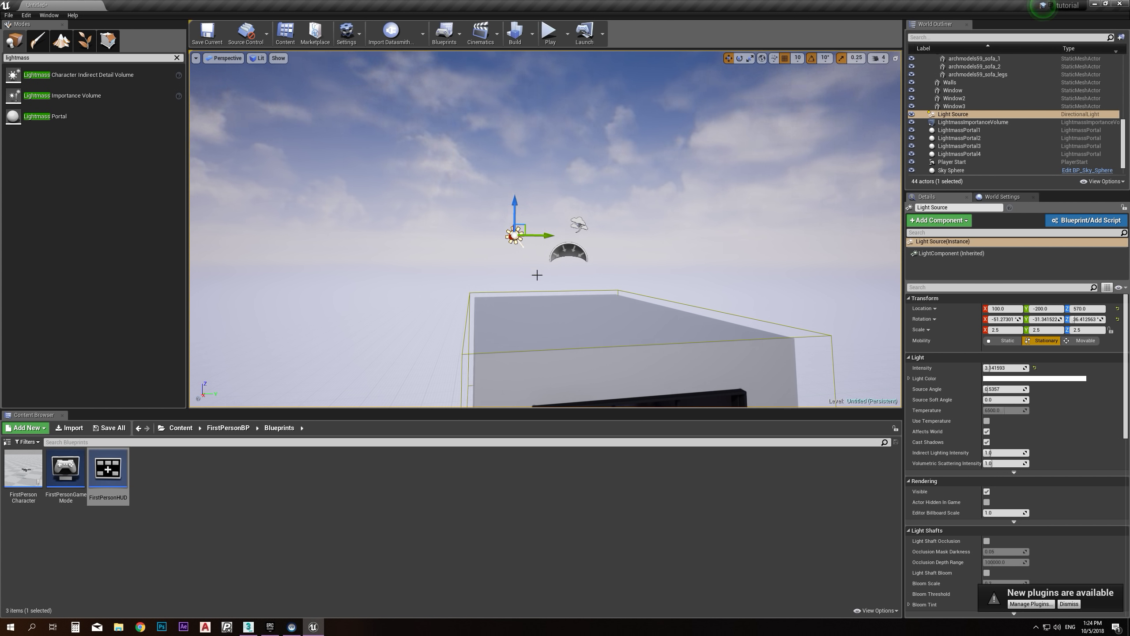
right_drag(613, 341, 622, 377)
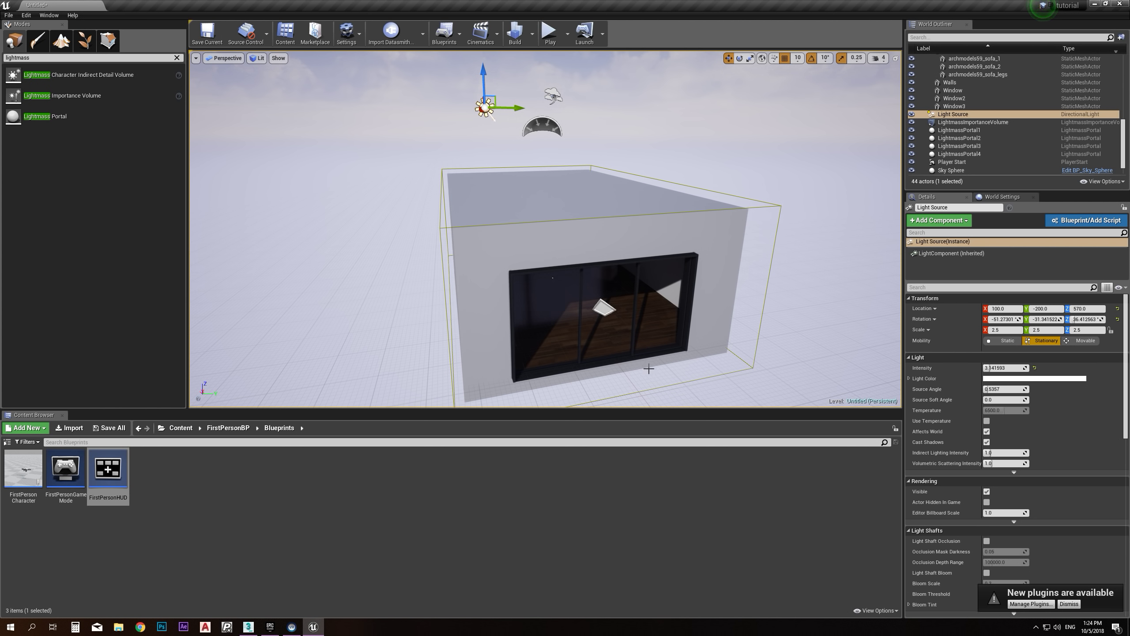
click(1008, 341)
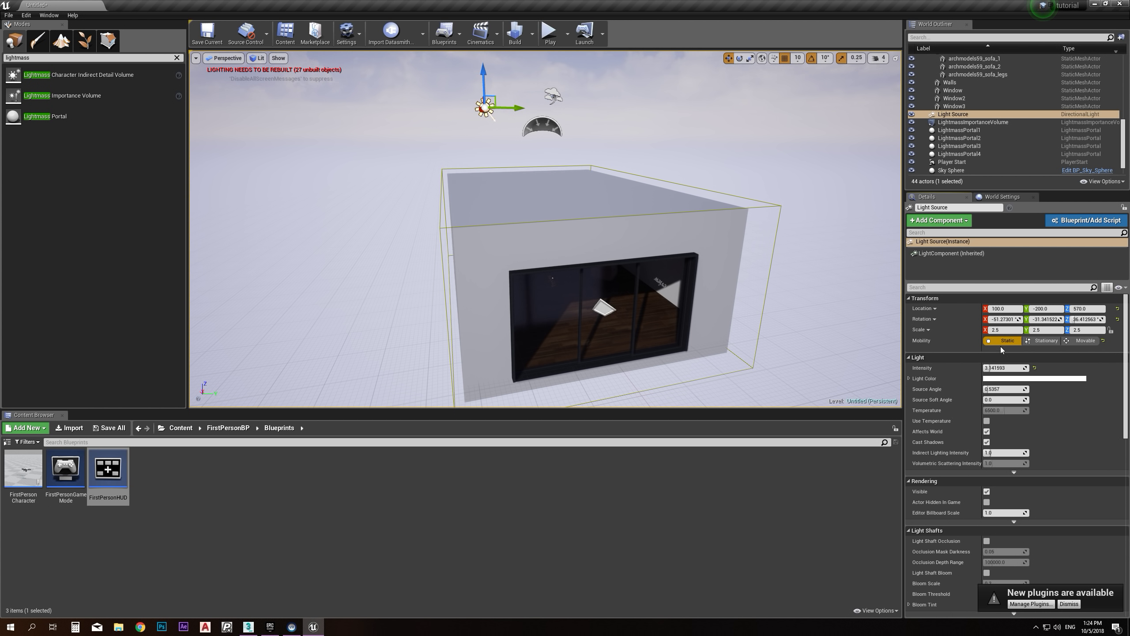
Set the SkyLight's intensity to 4
click(542, 125)
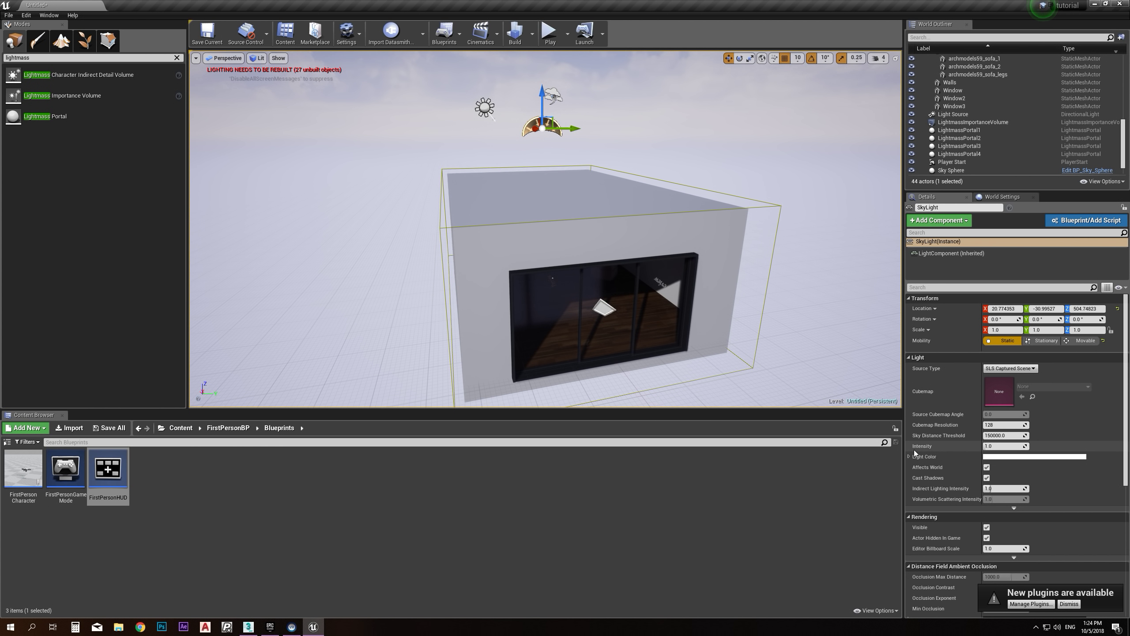
click(1000, 446)
text(4)
key(Return)
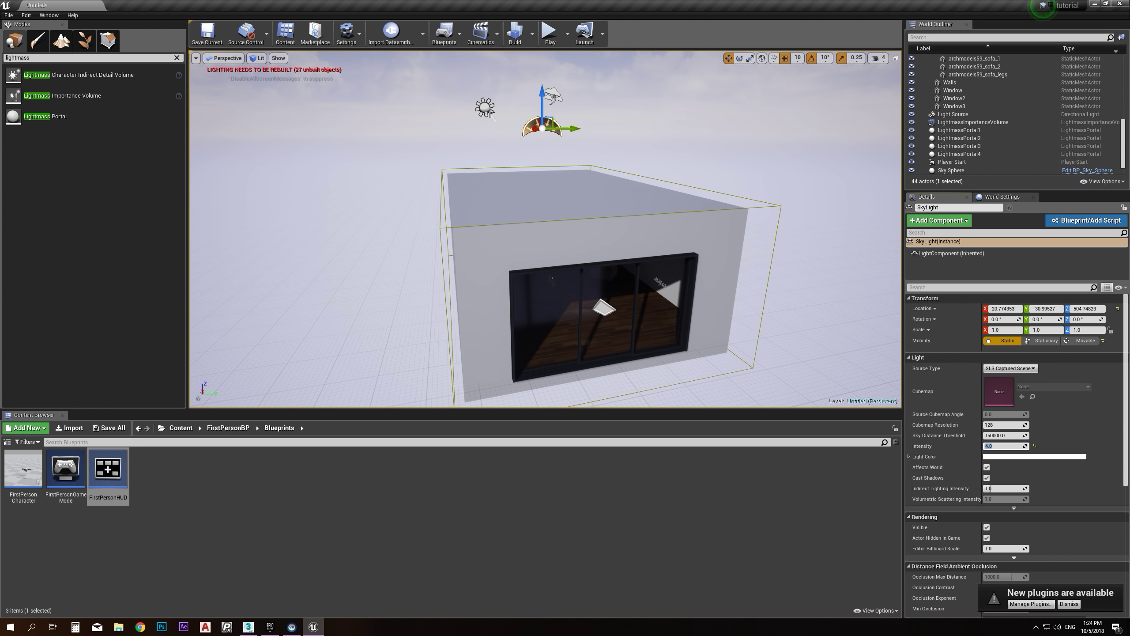
Set the directional Light Source's intensity to 10
click(486, 108)
click(1005, 367)
text(10)
key(Return)
Rebuild the level's lighting with the new light settings and close the message log when it completes
right_drag(623, 249, 614, 194)
key(w)
key(w)
click(516, 36)
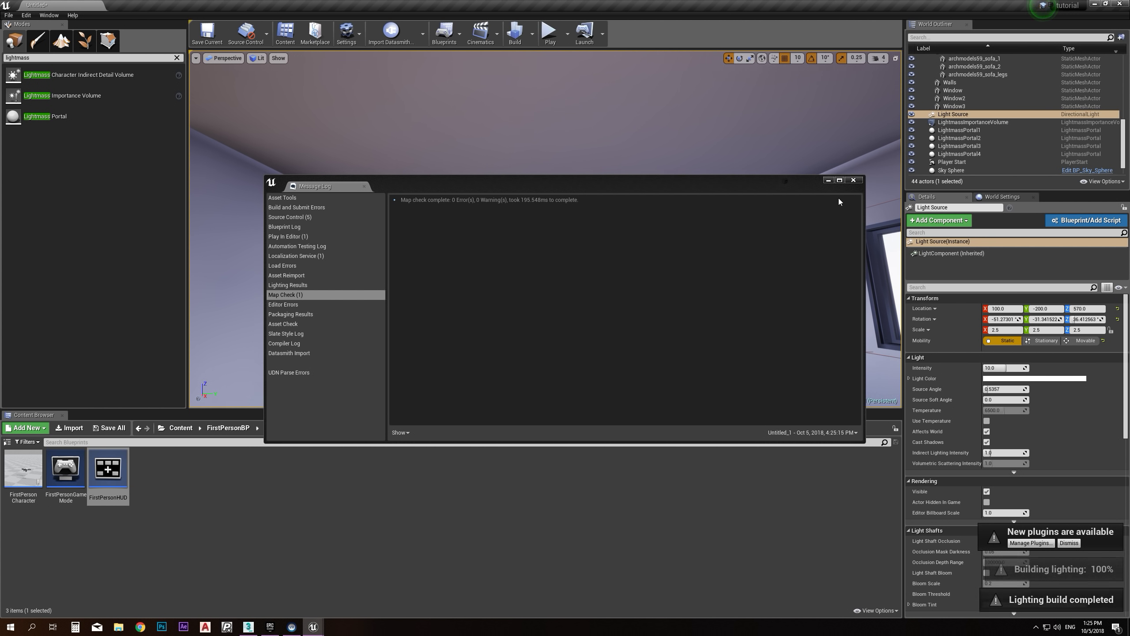
click(852, 180)
Examine the rebuilt lighting on the windows, walls and seating area from inside the room
right_drag(546, 229, 865, 256)
key(w)
key(s)
key(w)
key(w)
key(w)
key(s)
right_drag(546, 230, 623, 205)
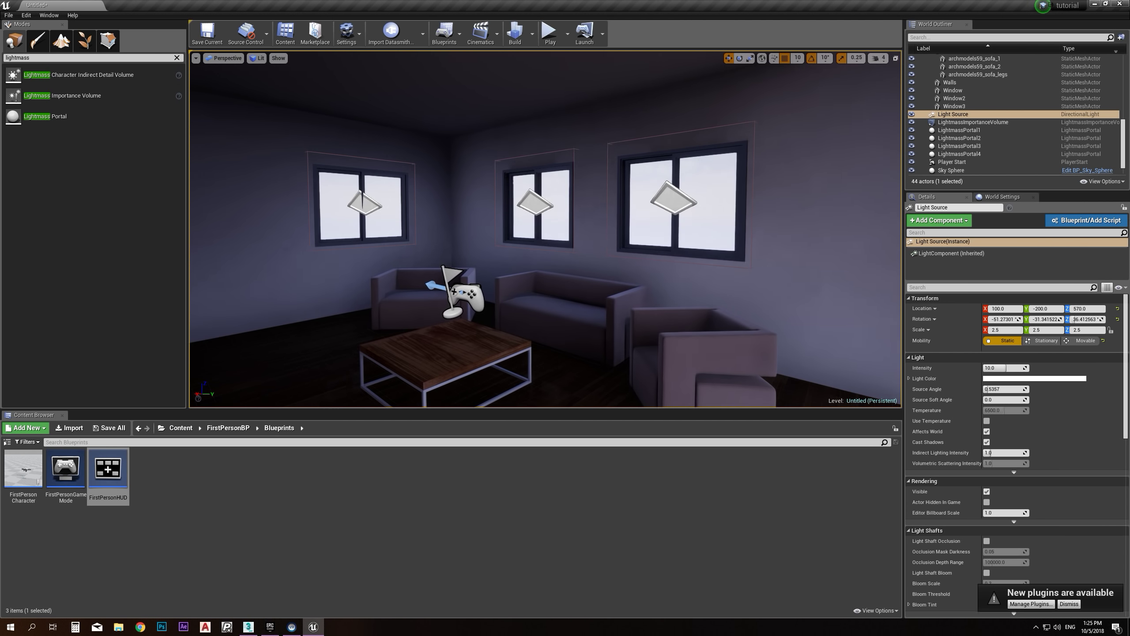
Play the level and walk through the room in first person to check the baked lighting
click(550, 35)
key(w)
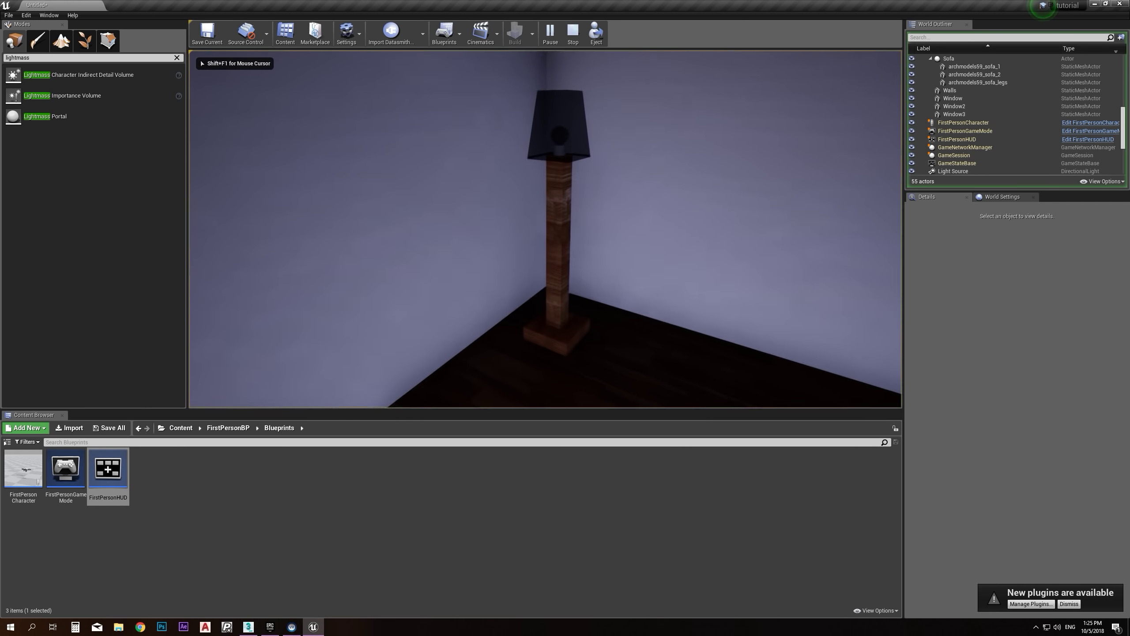
key(w)
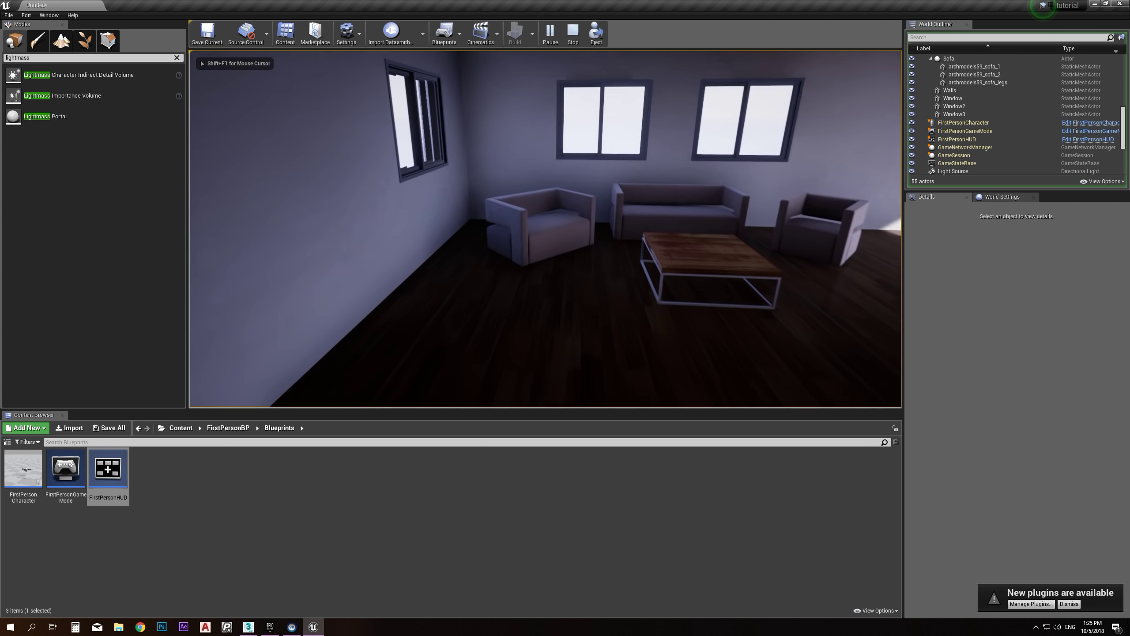
key(w)
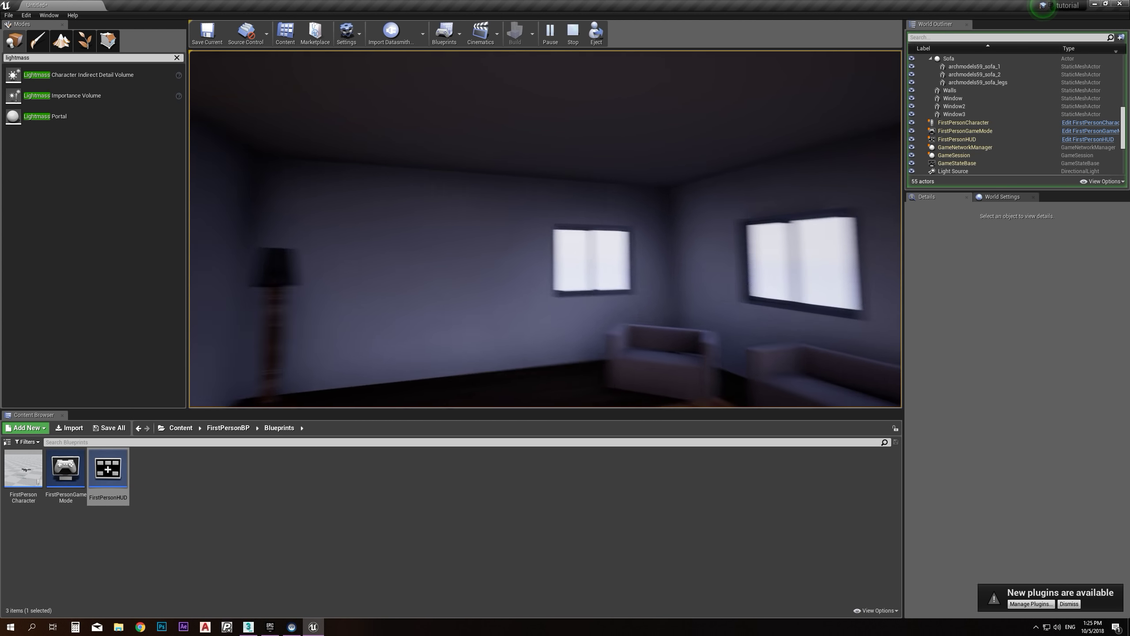
key(w)
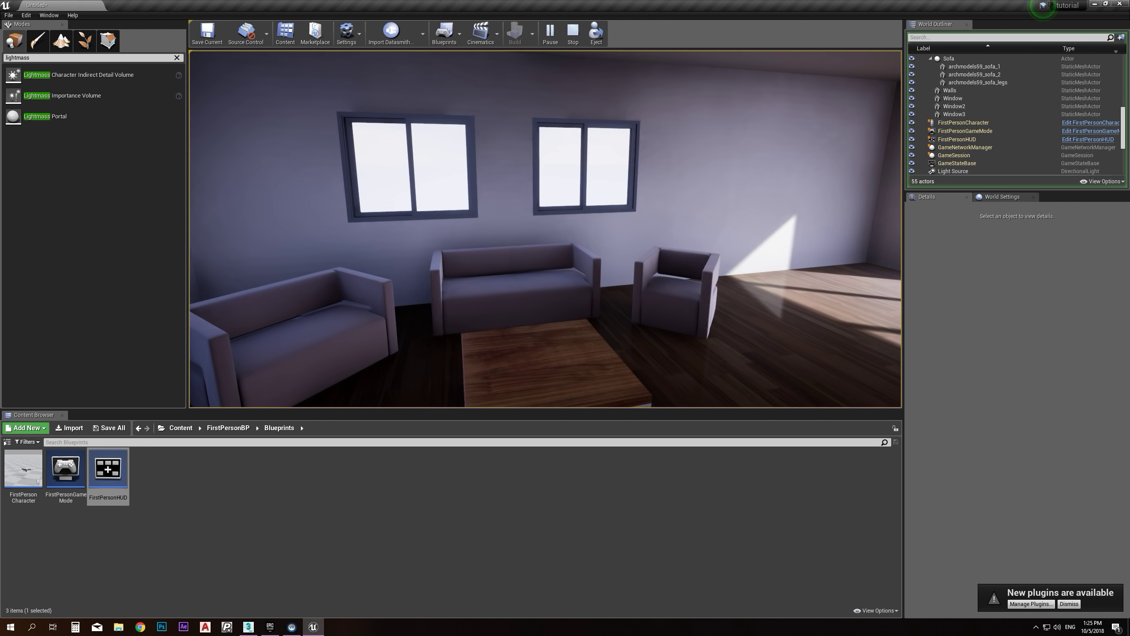